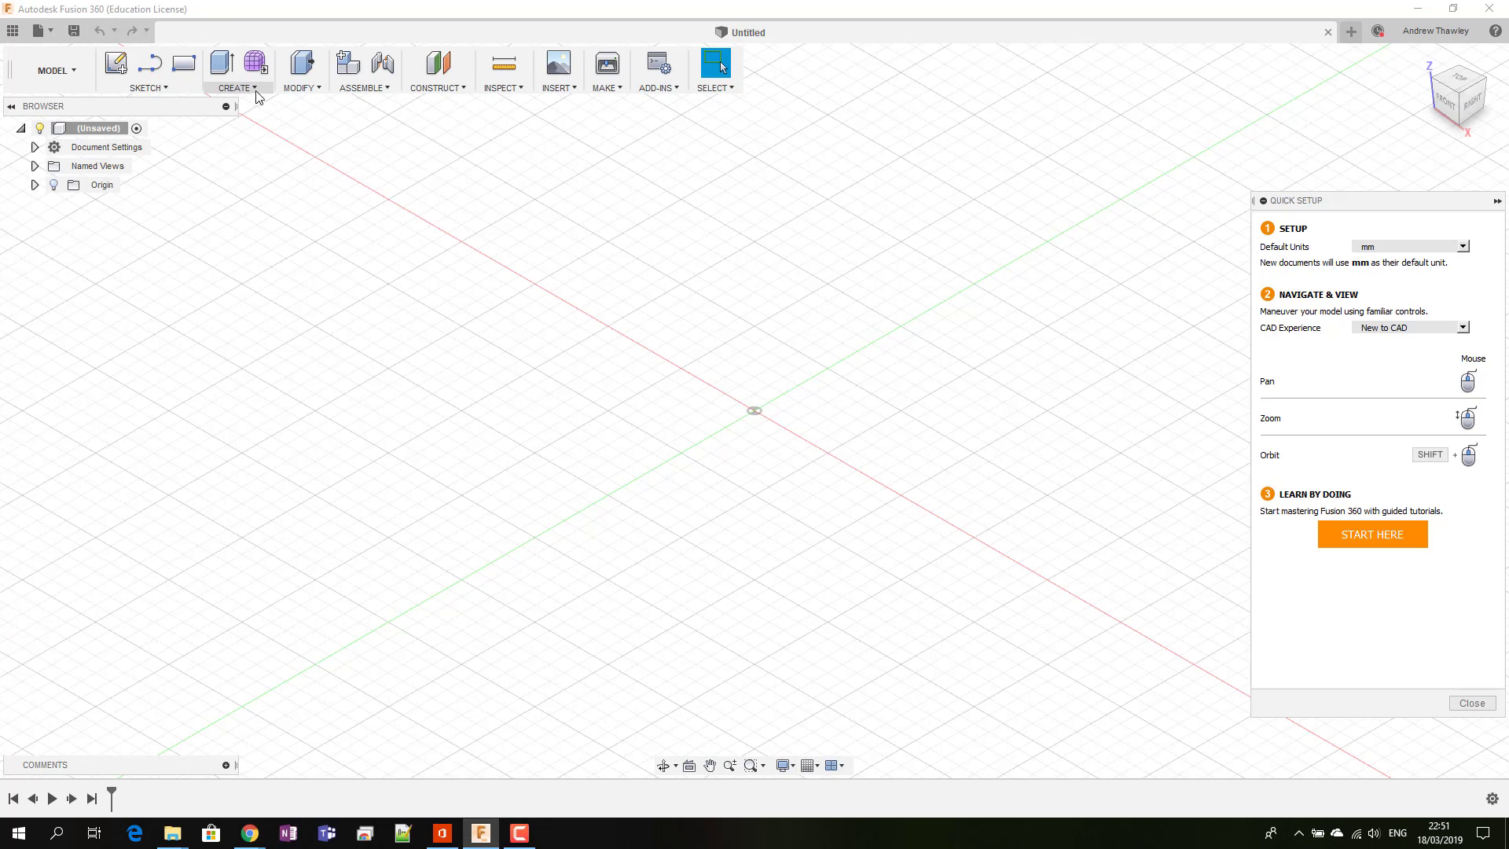
Step: Create a box on the horizontal plane near the origin, about 47 mm long and 19 mm wide, with a height of 25 mm
left_click(253, 90)
left_click(230, 297)
left_click(826, 412)
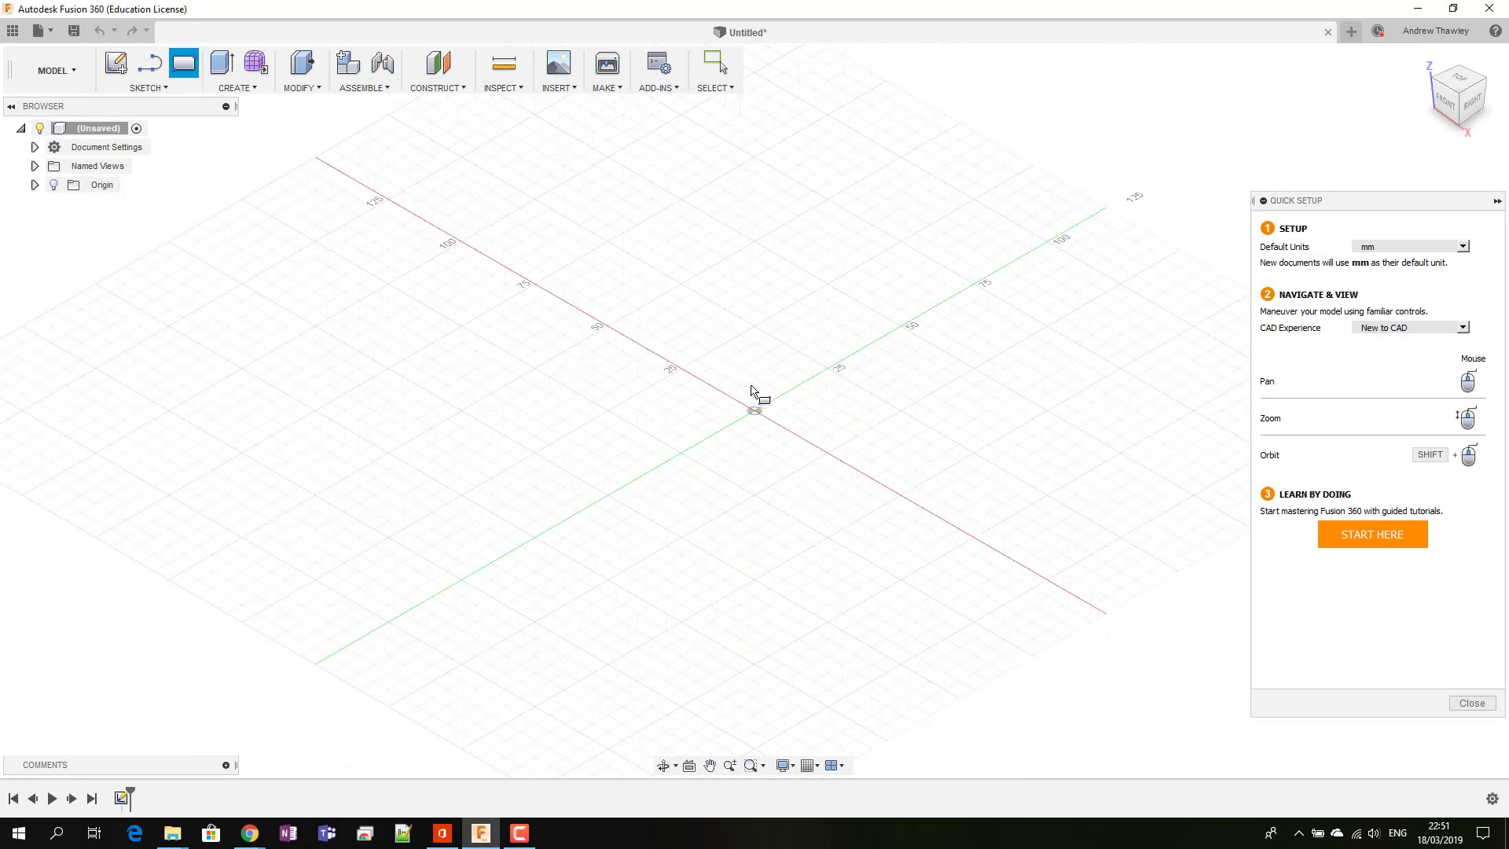
left_click(752, 341)
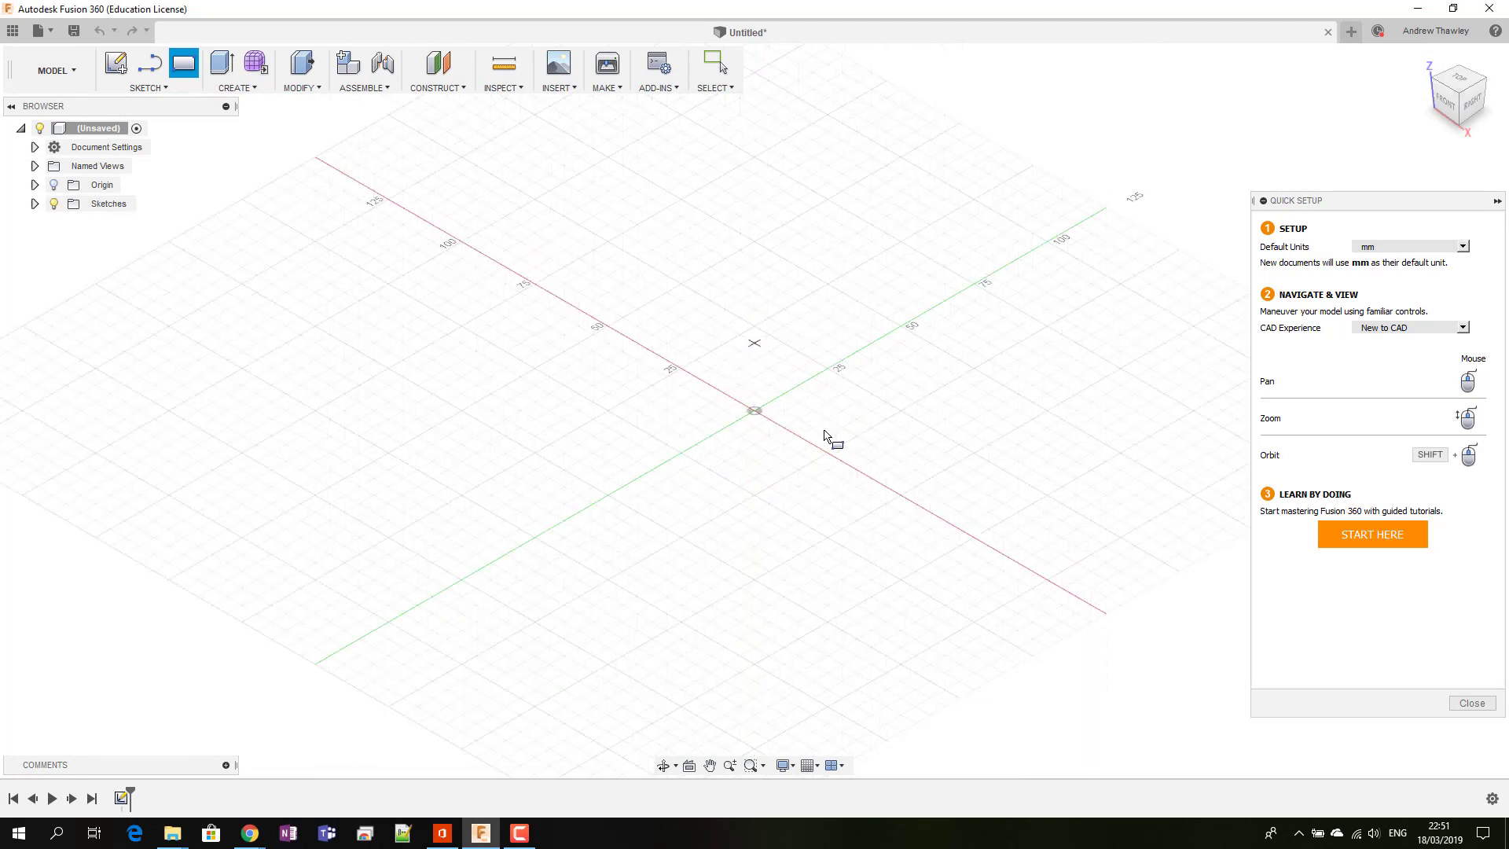
left_click(837, 458)
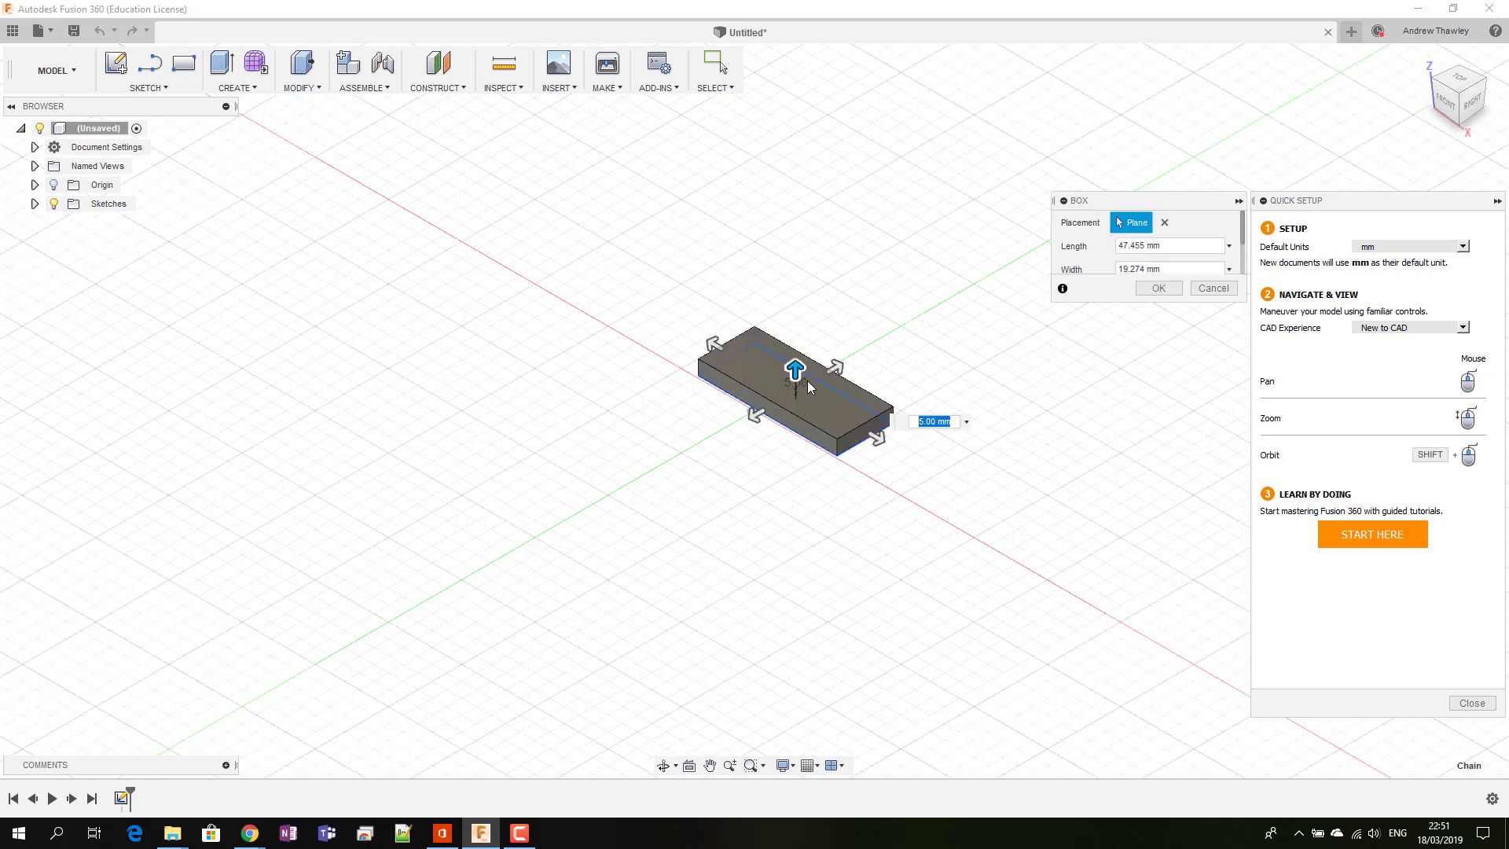
left_click_drag(798, 349, 795, 301)
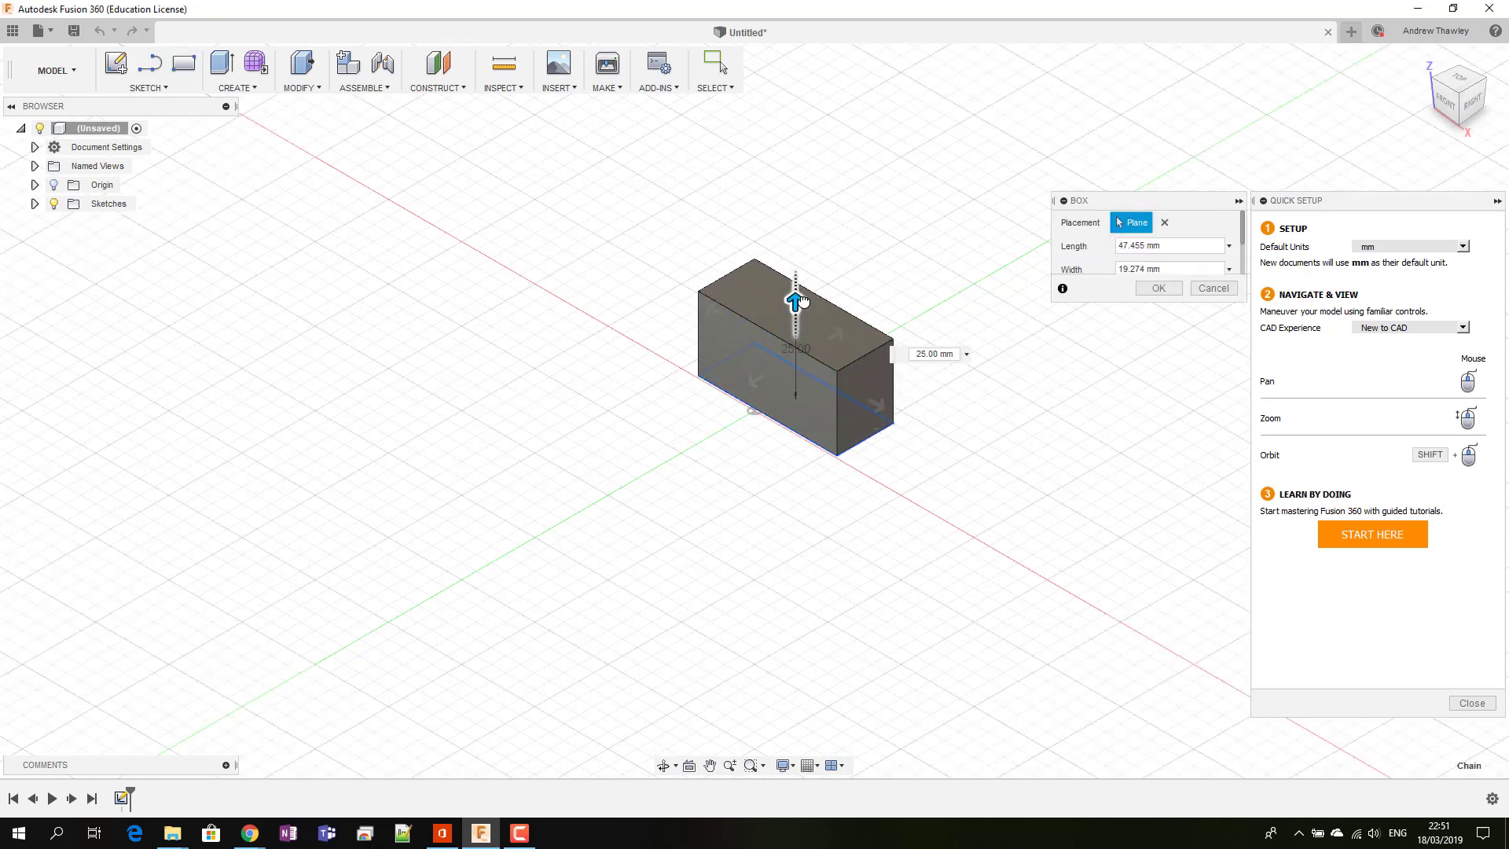
left_click(1156, 288)
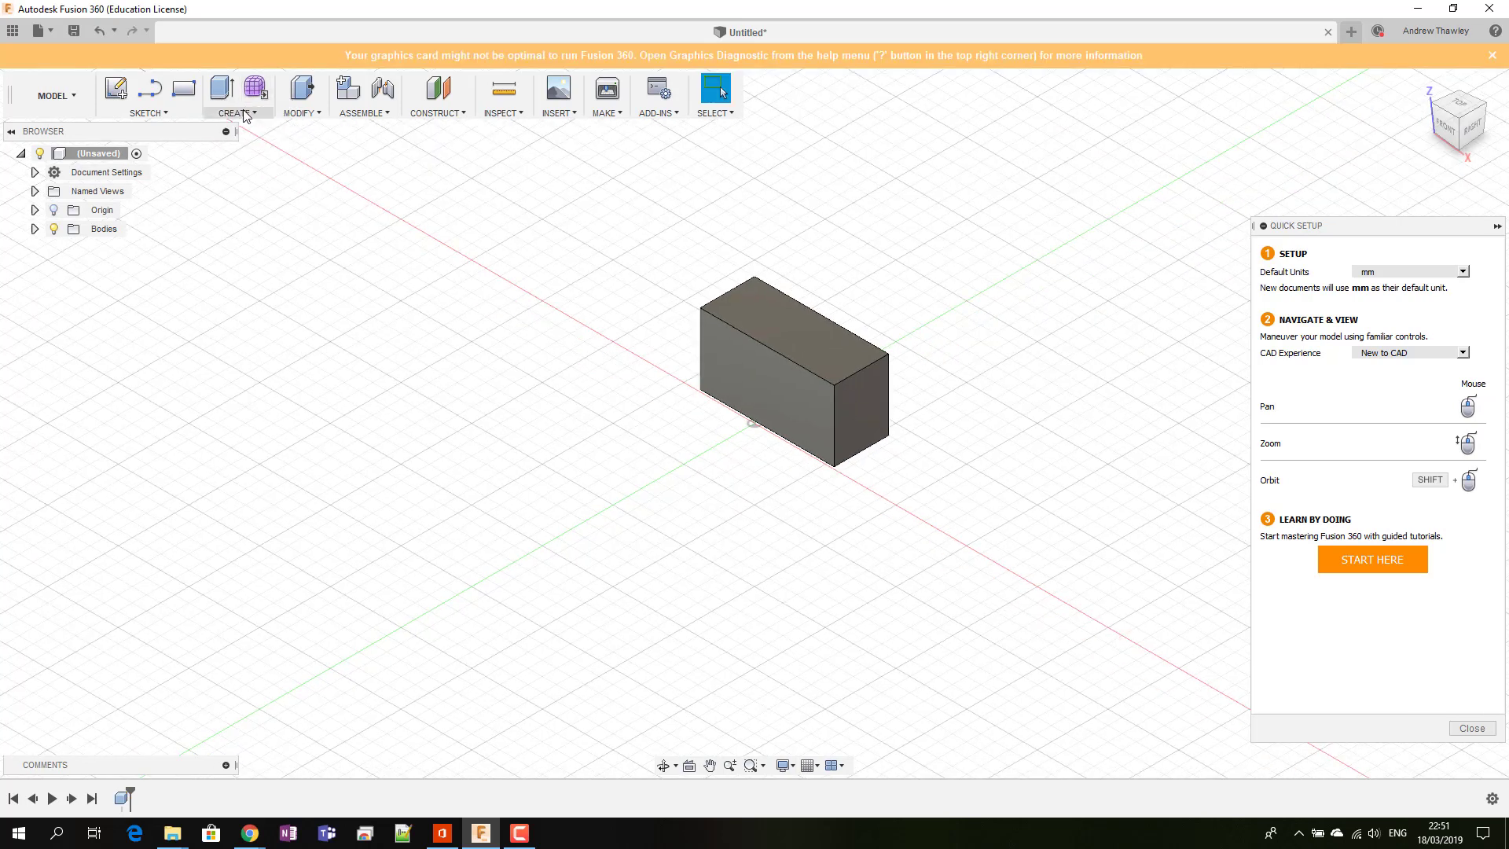
Step: Create a sphere as a new body on the vertical YZ plane beside the box, with a 30 mm diameter
left_click(235, 113)
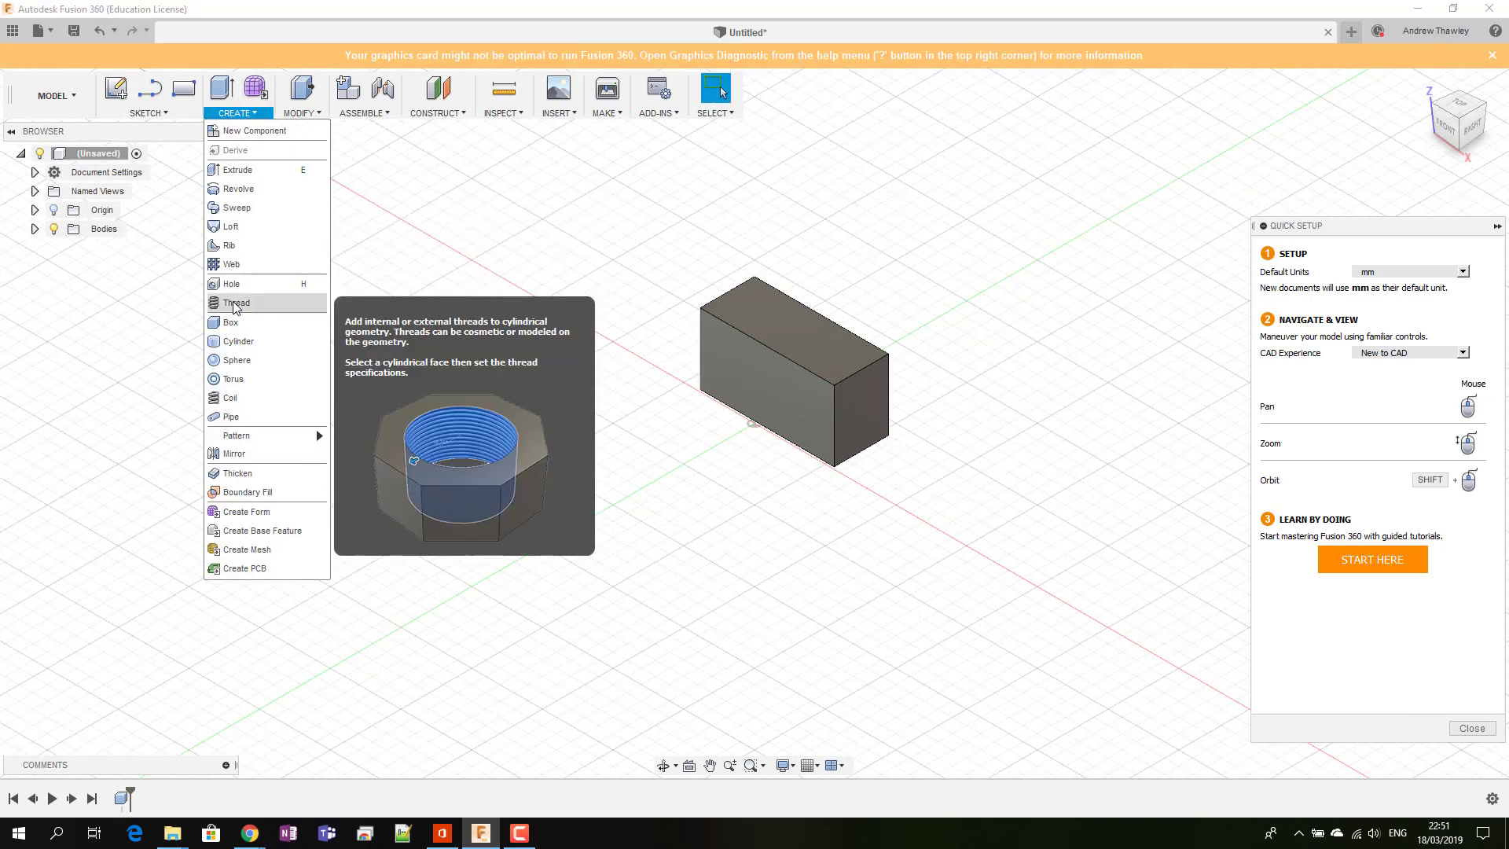
left_click(236, 361)
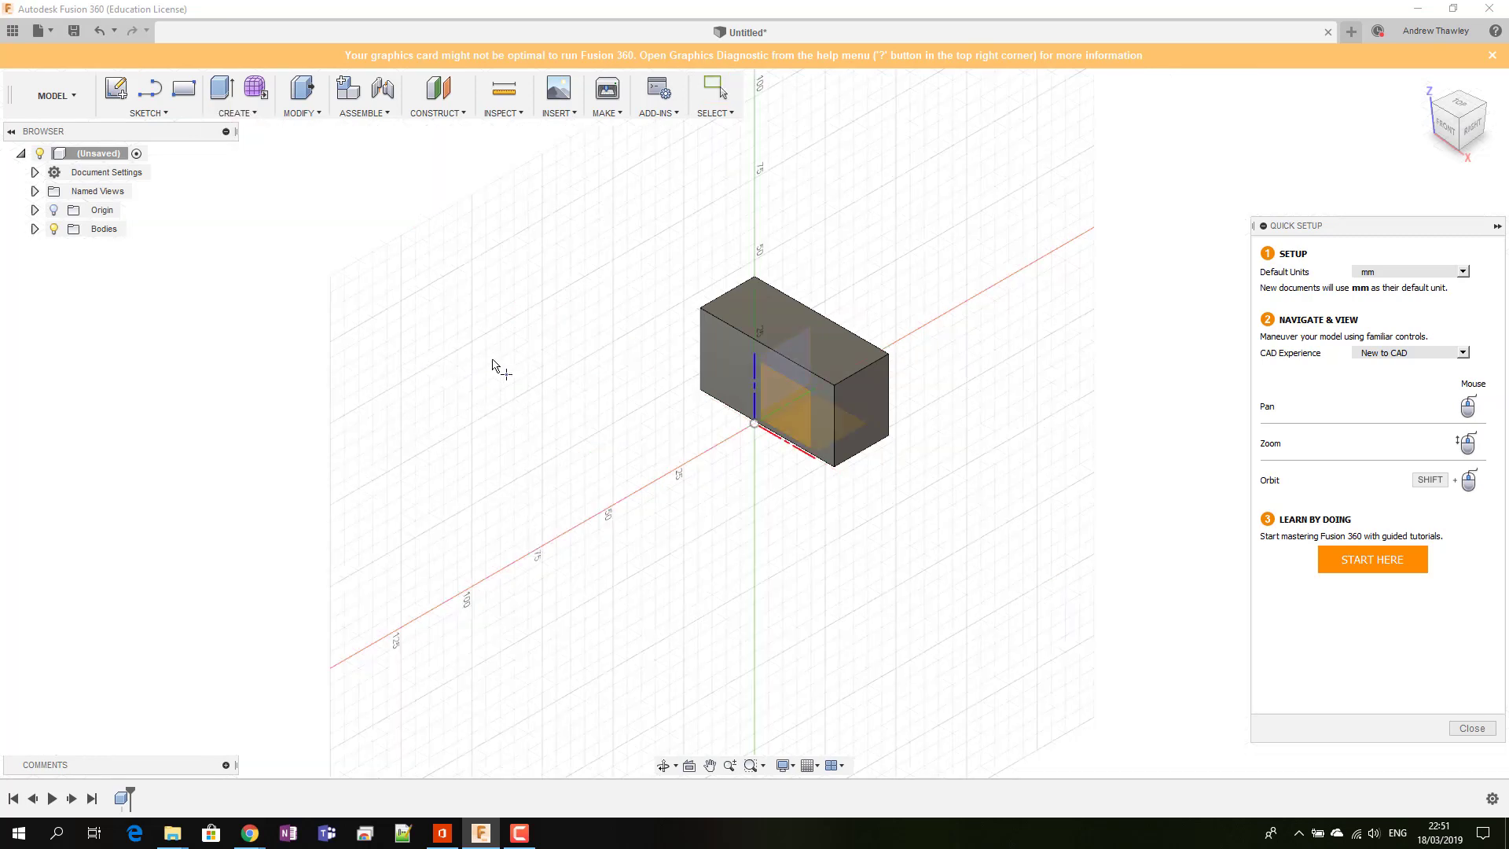
left_click(614, 410)
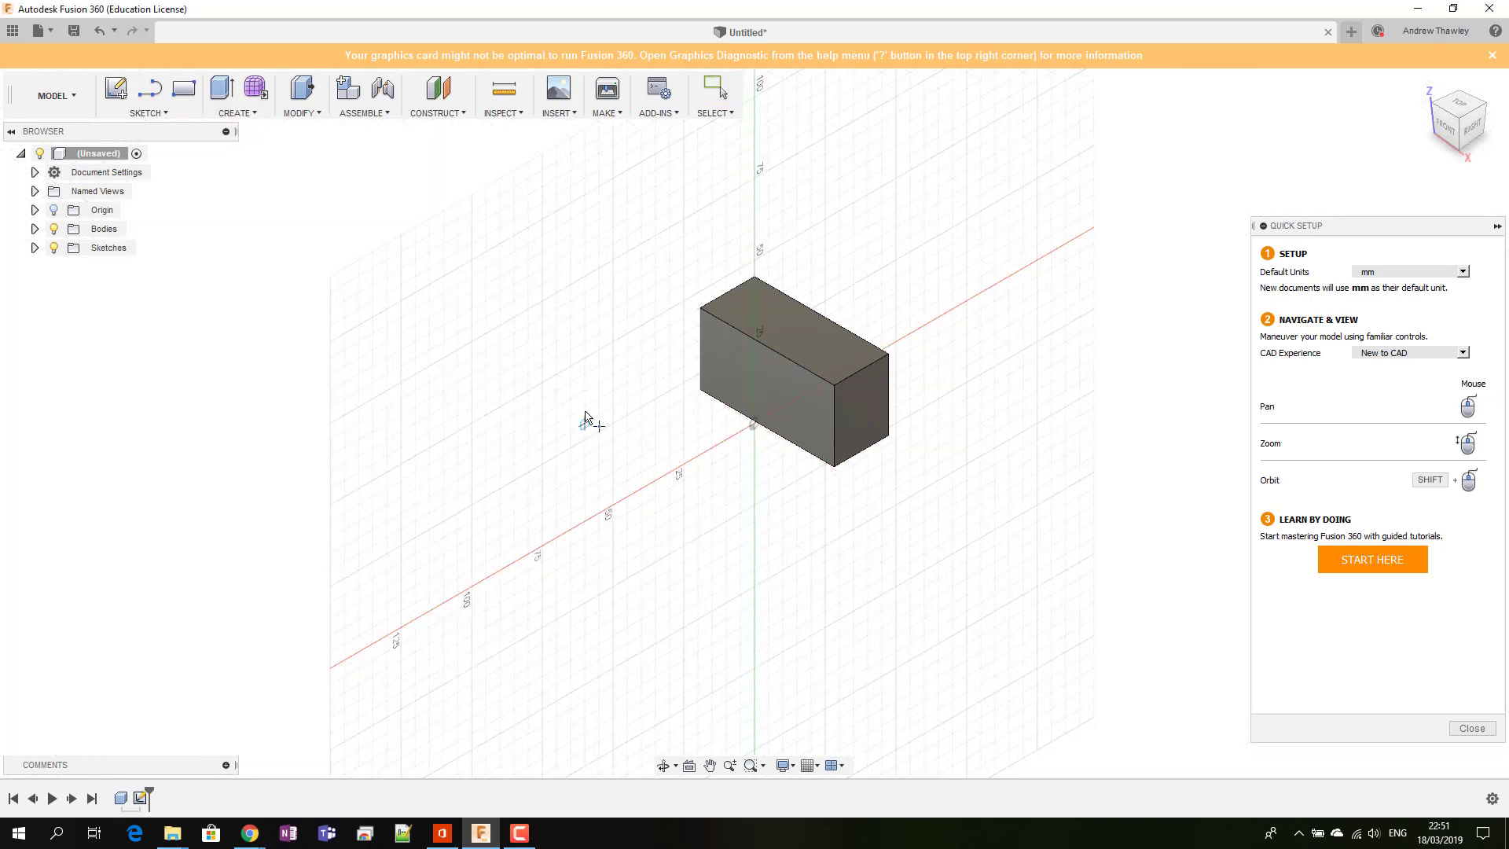
left_click(610, 429)
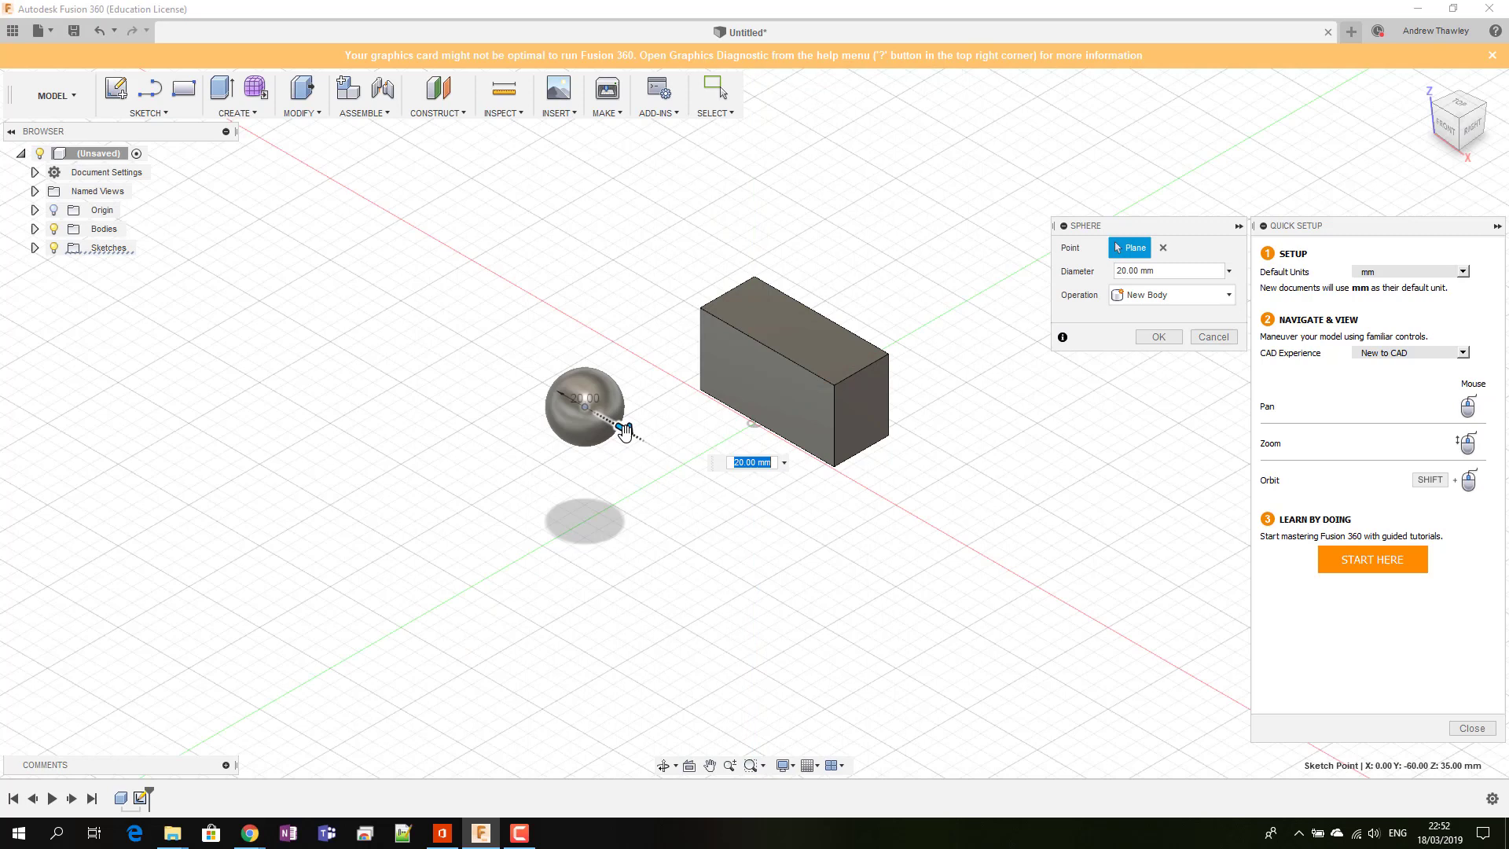
left_click_drag(625, 431, 640, 438)
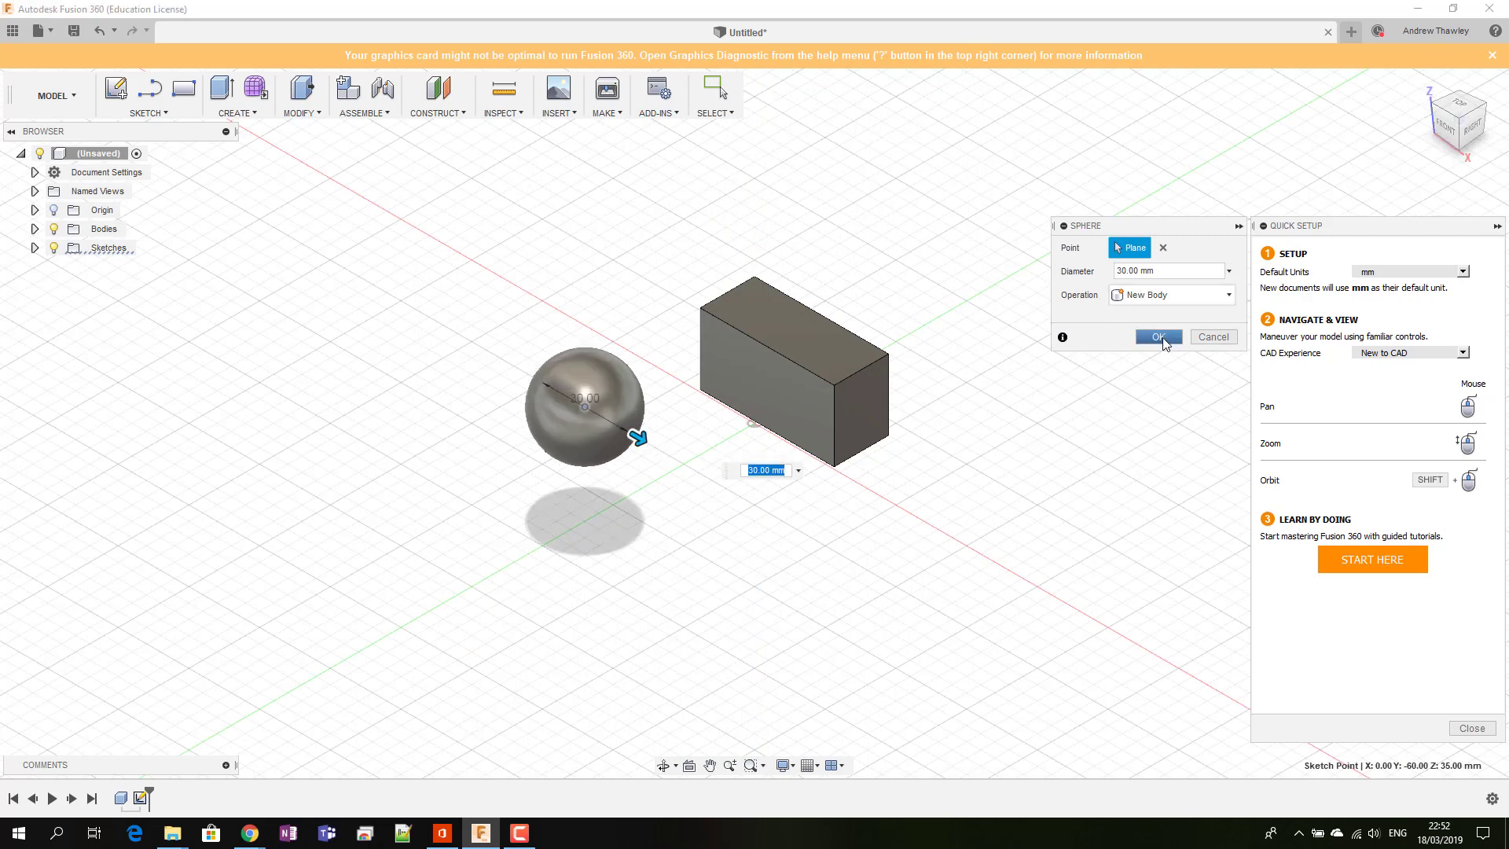
left_click(1163, 343)
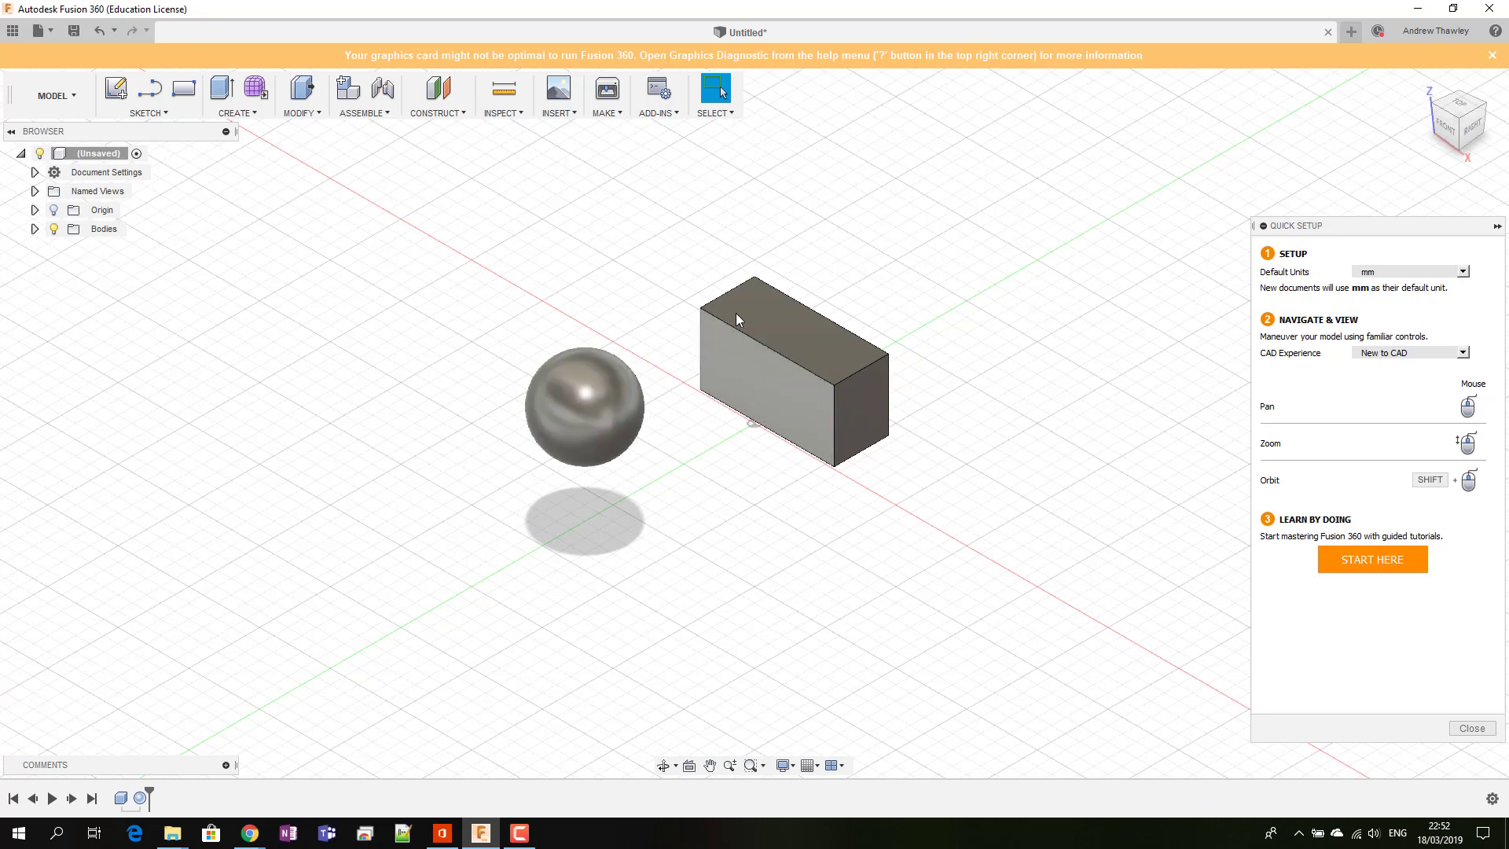
left_click_drag(657, 252, 1125, 633)
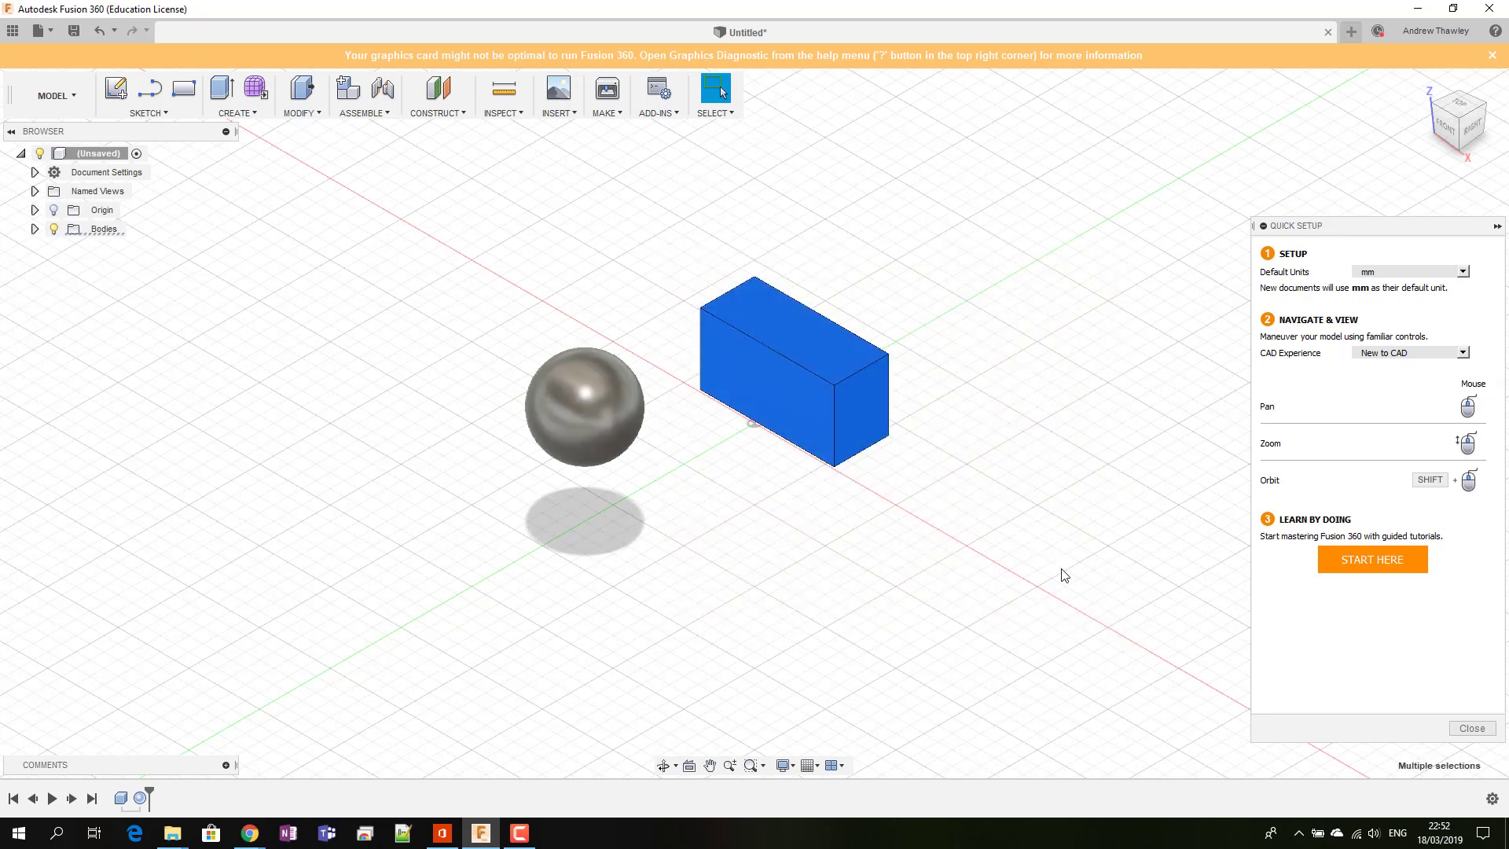
left_click(242, 112)
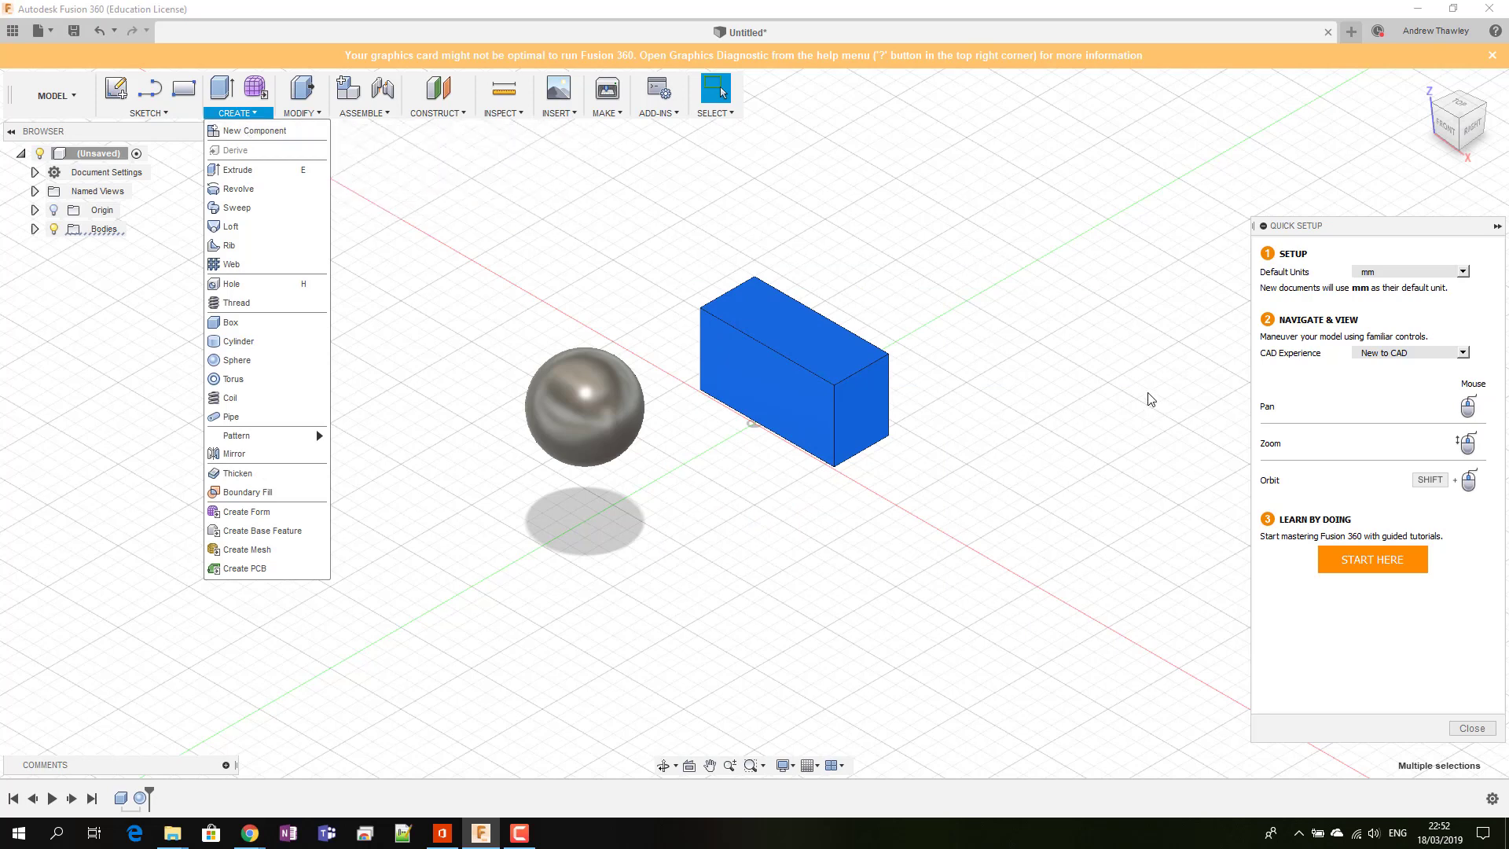
left_click(1257, 216)
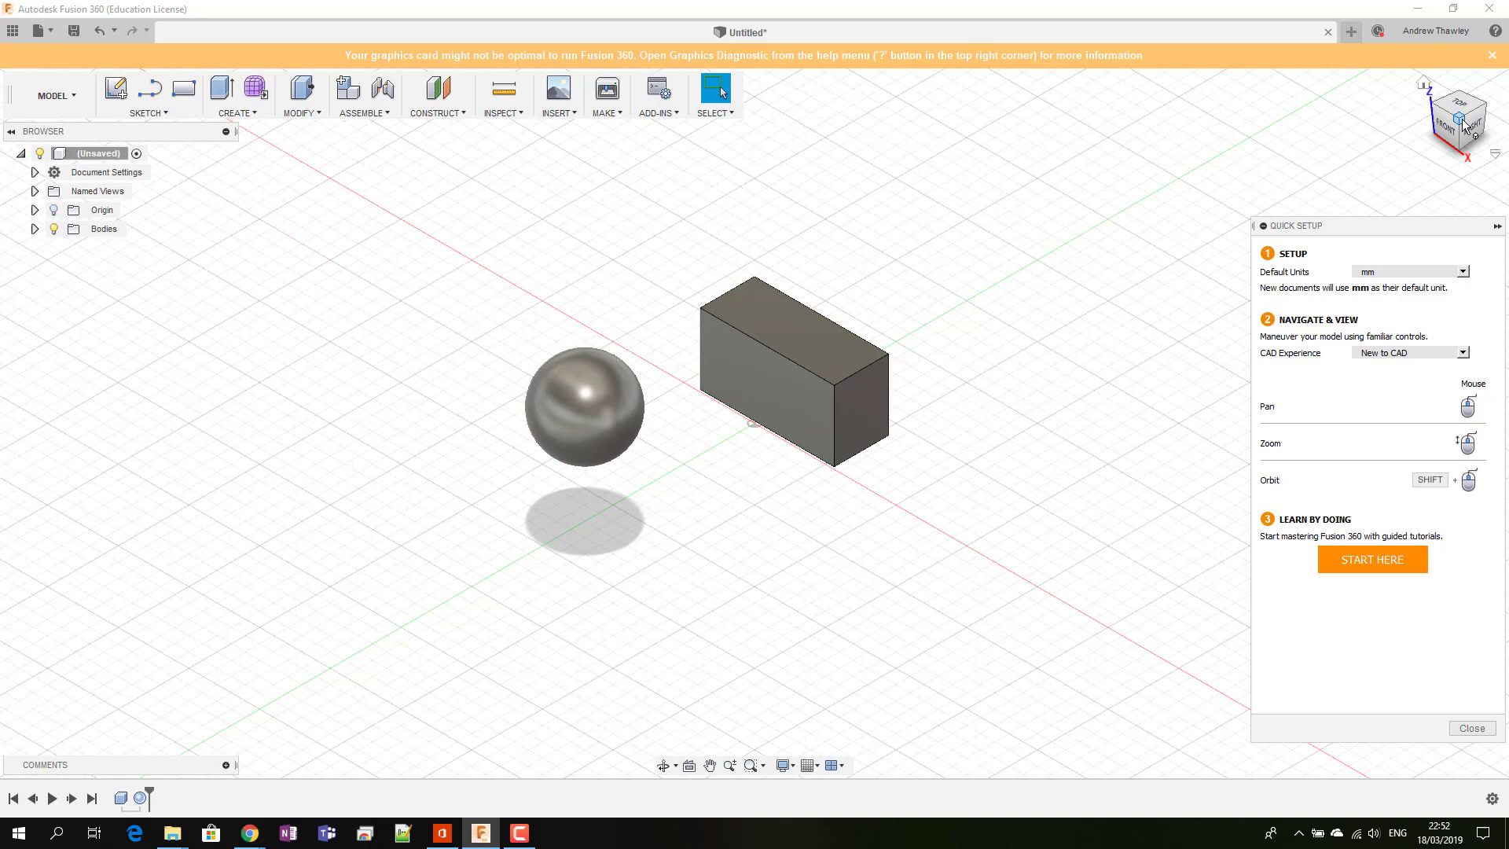
Step: Move the sphere 60 mm horizontally towards the box in the right view so that it overlaps the box's upper part
mouse_move(1466, 126)
left_mouse_down()
mouse_move(1391, 168)
mouse_move(1389, 149)
mouse_move(1399, 206)
mouse_move(1375, 176)
left_mouse_up()
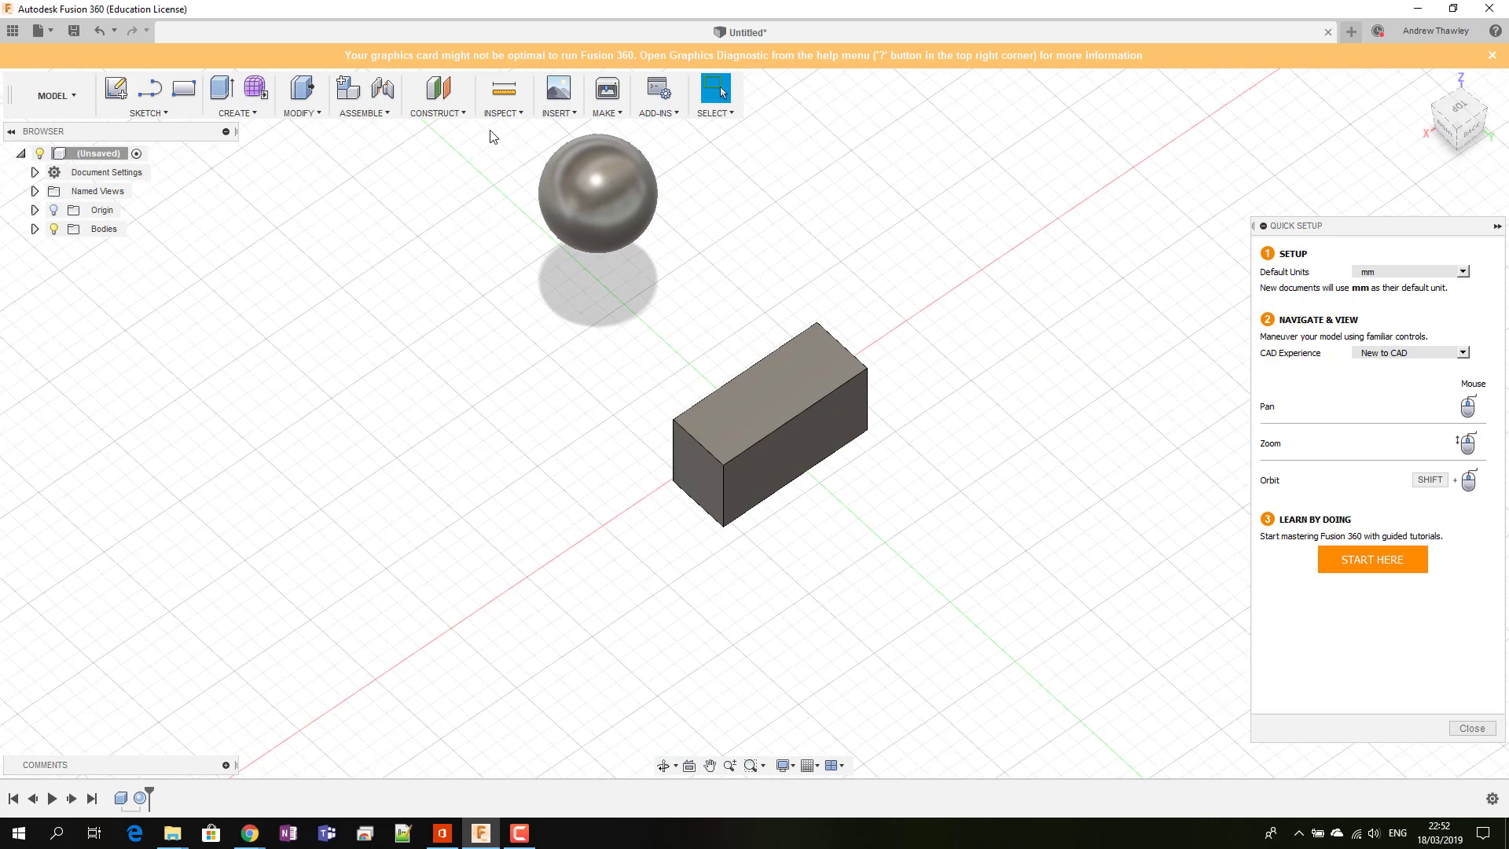
left_click(1444, 132)
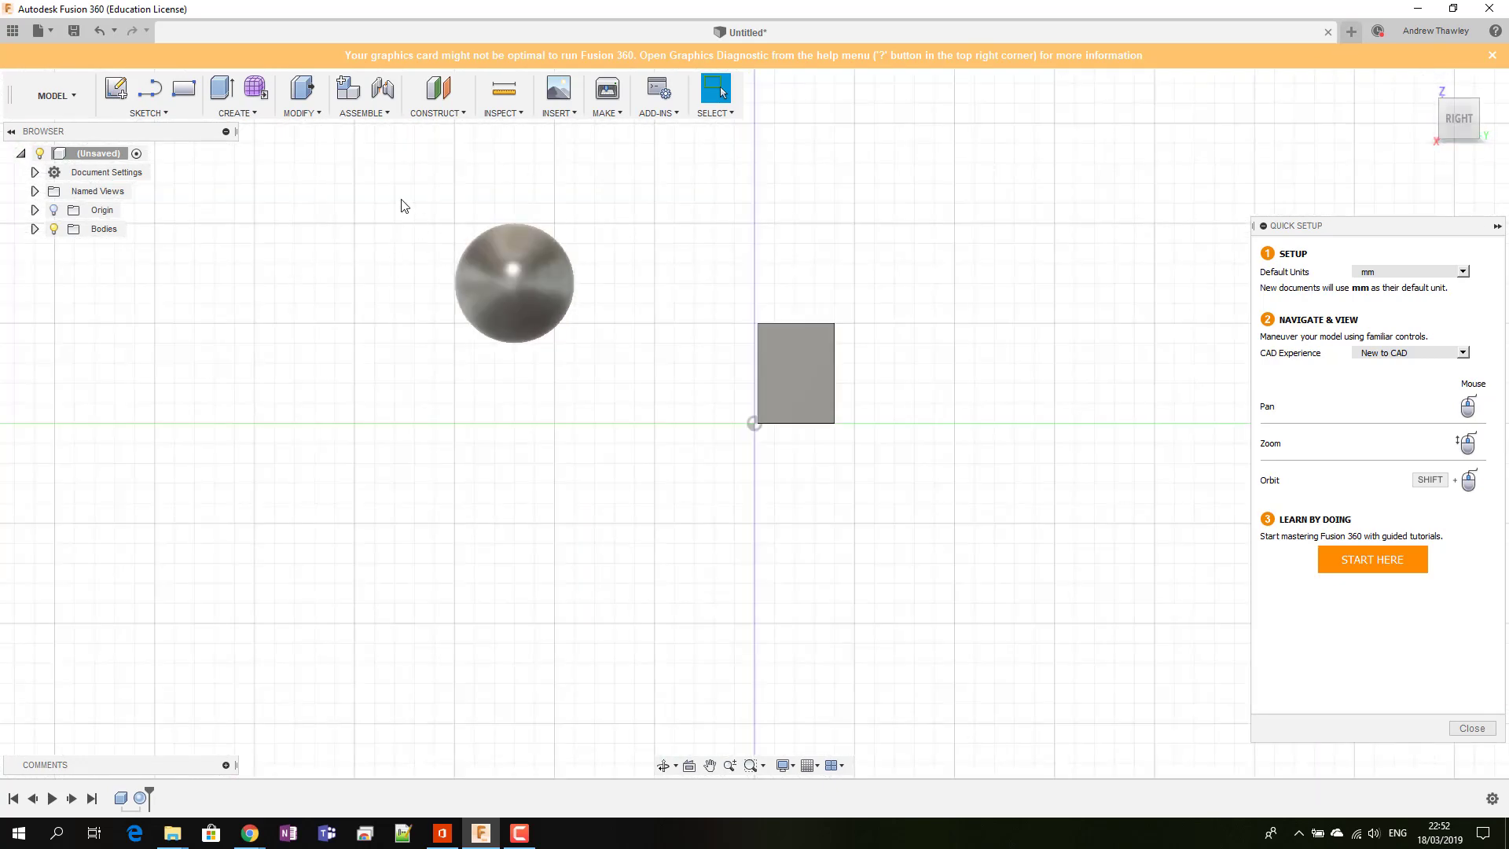
left_click_drag(402, 206, 642, 419)
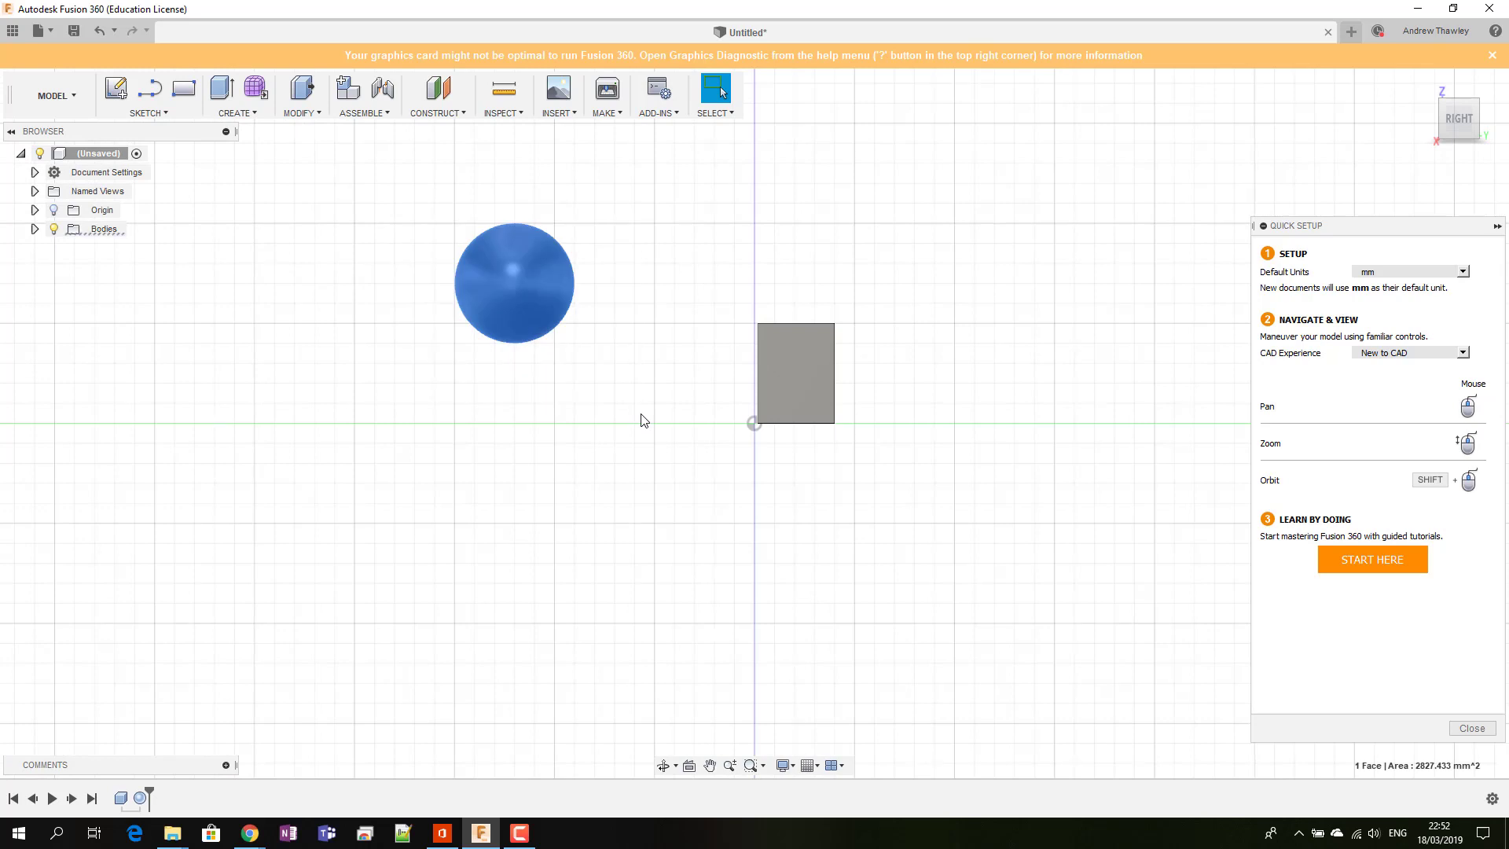
key("m")
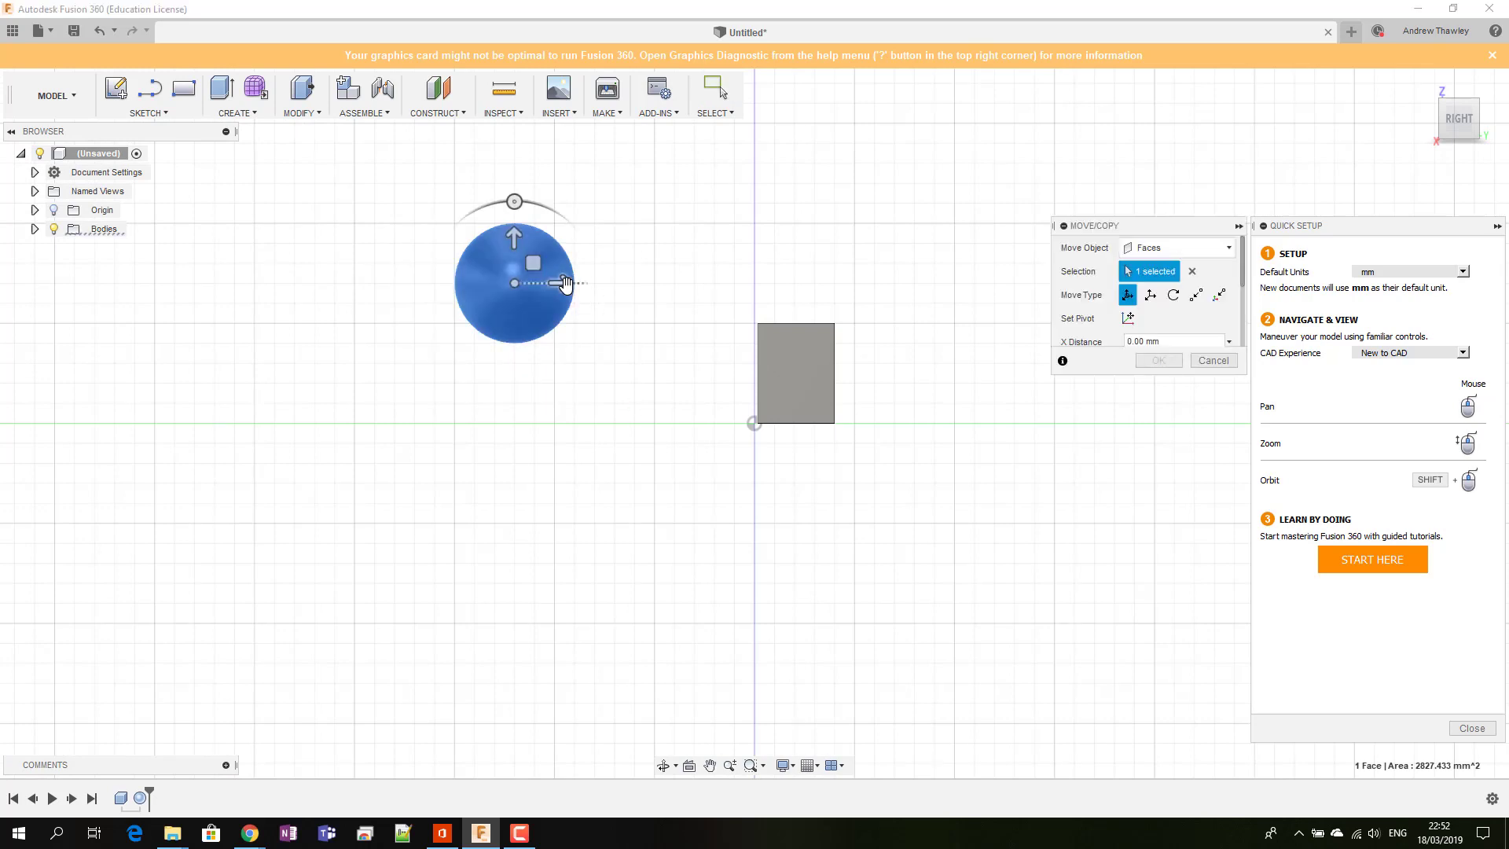
left_click_drag(566, 282, 800, 279)
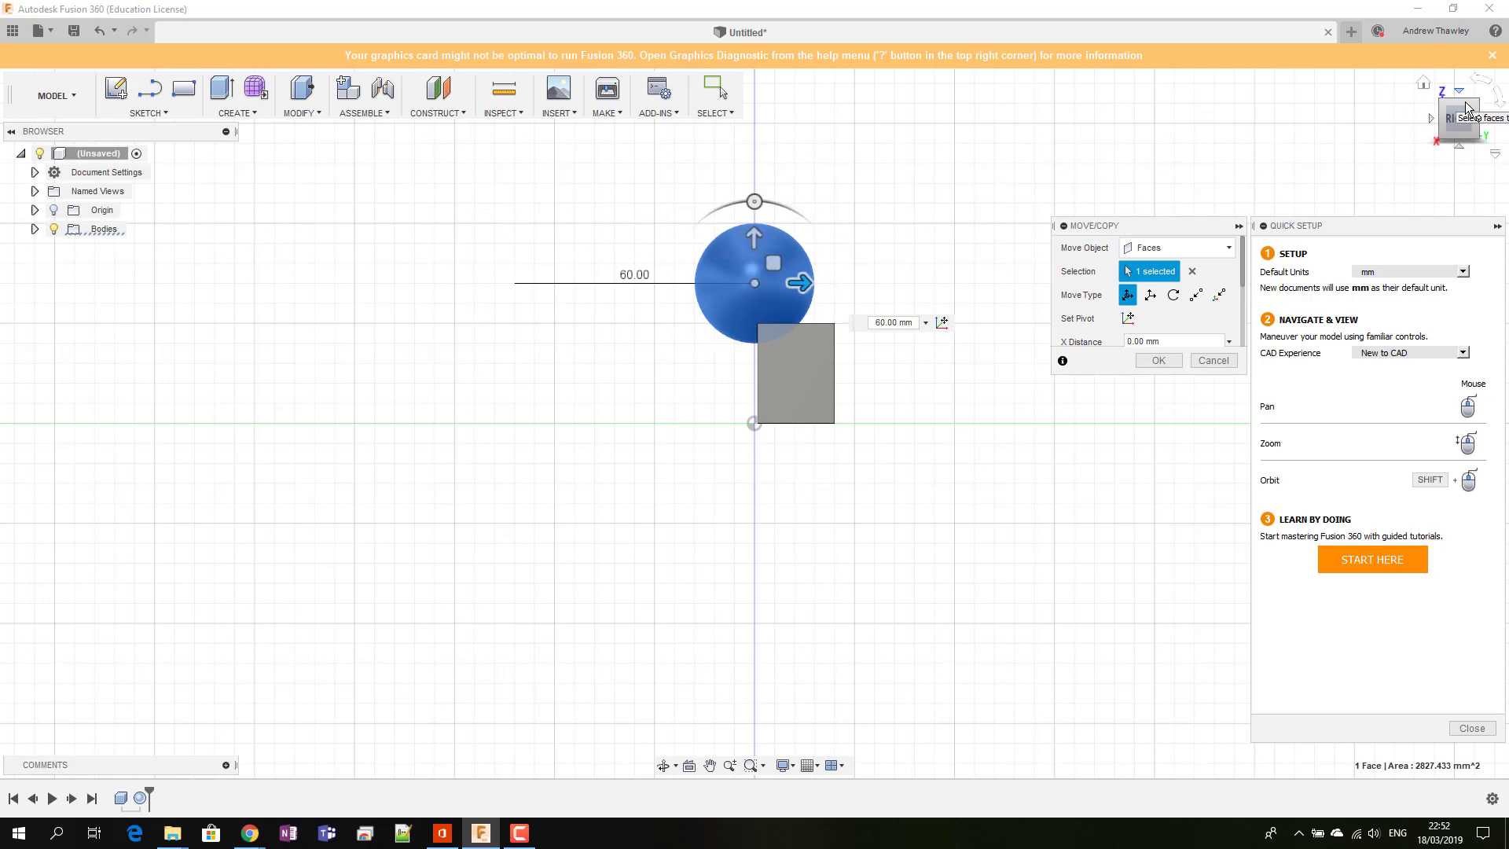
left_click_drag(1465, 102, 1450, 140)
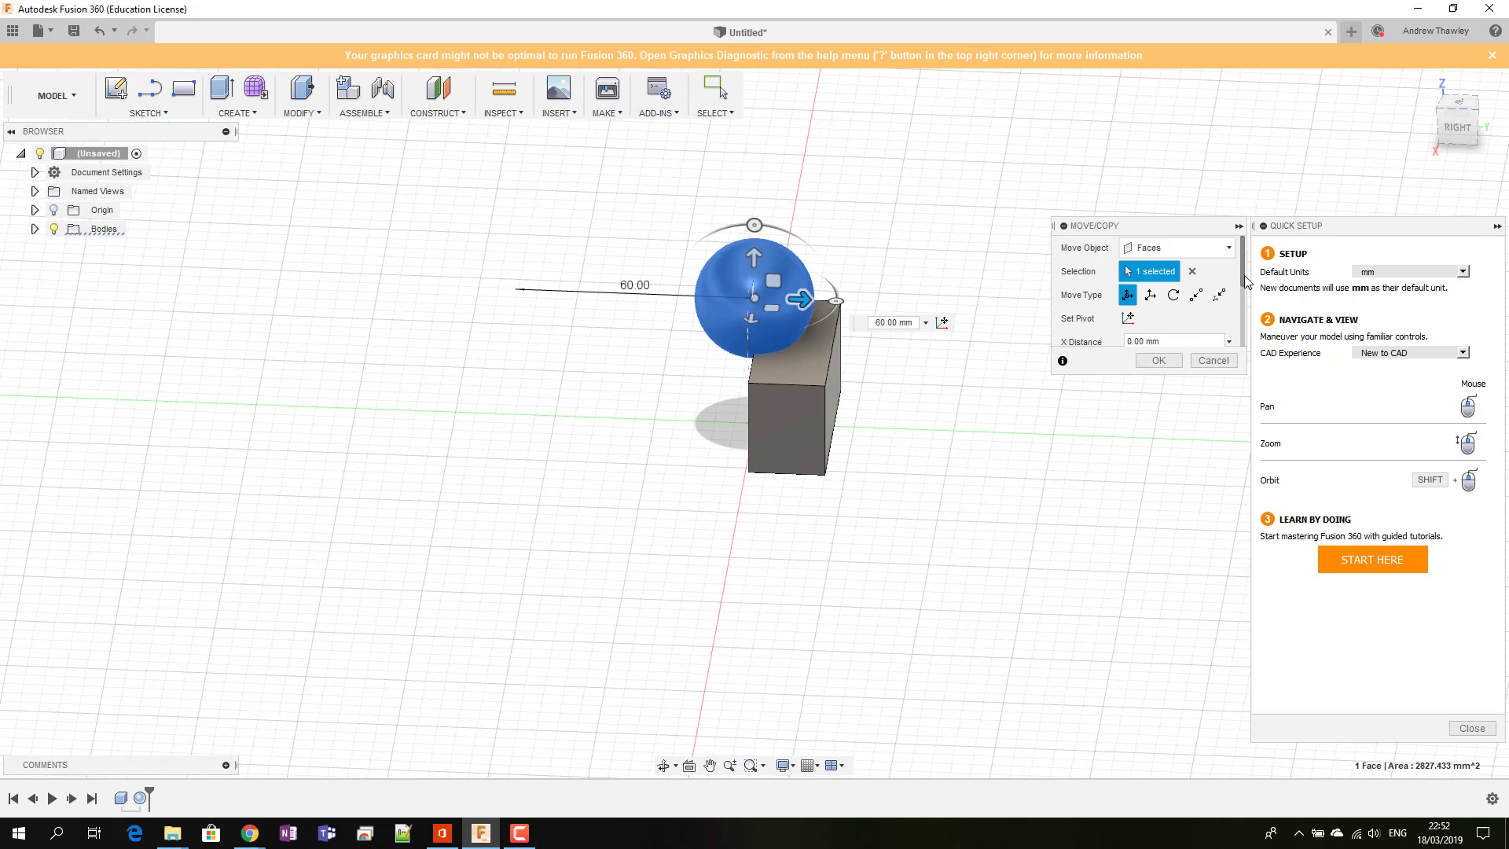
left_click_drag(1243, 271, 1239, 354)
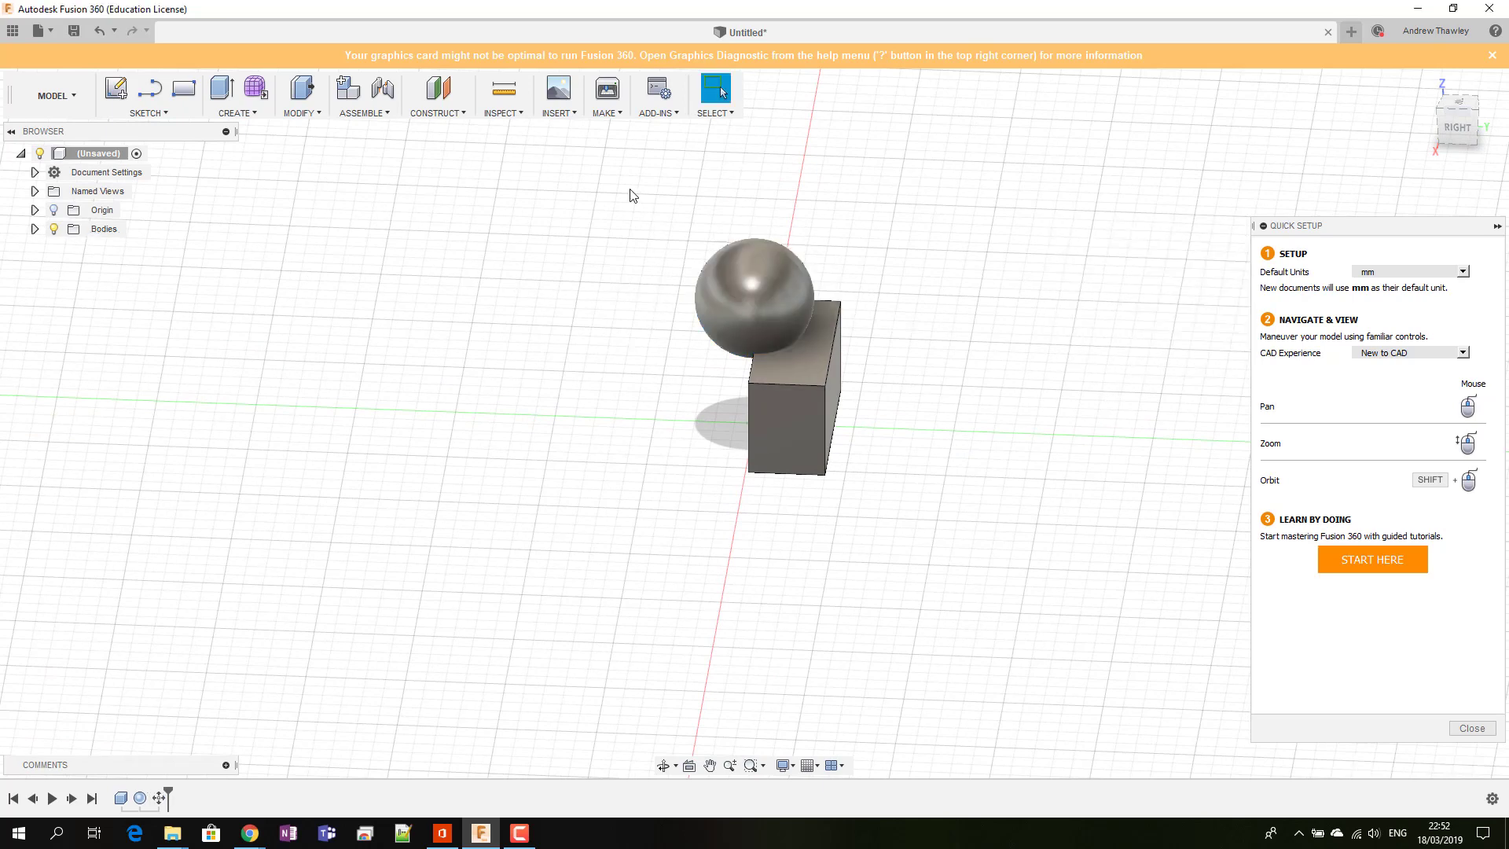
Step: Expand the list of bodies and highlight the box and the sphere to examine them as separate bodies
left_click_drag(629, 191, 946, 532)
left_click(738, 293)
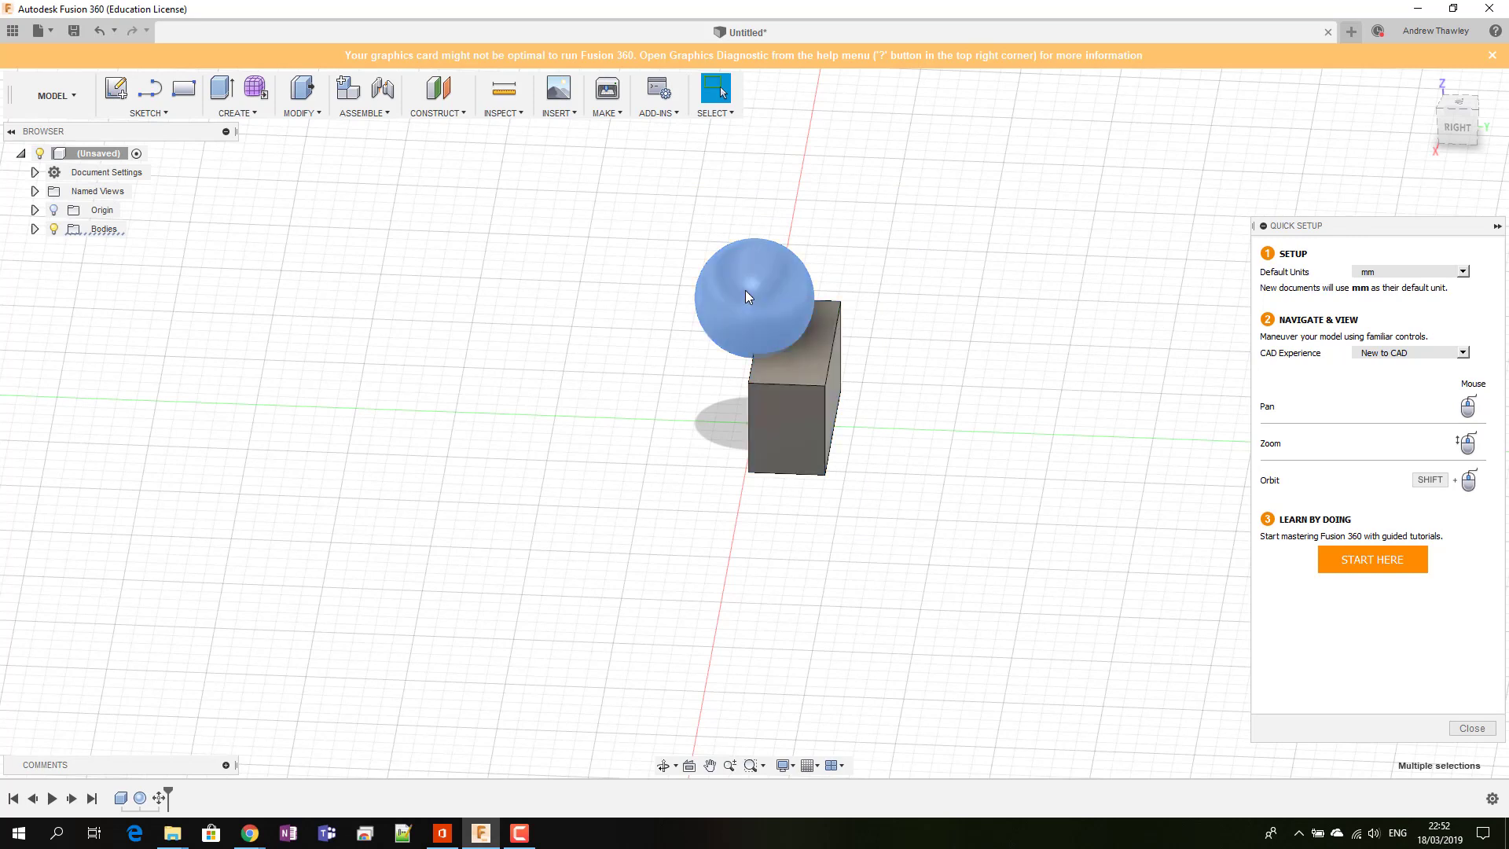
left_click(34, 228)
left_click(98, 247)
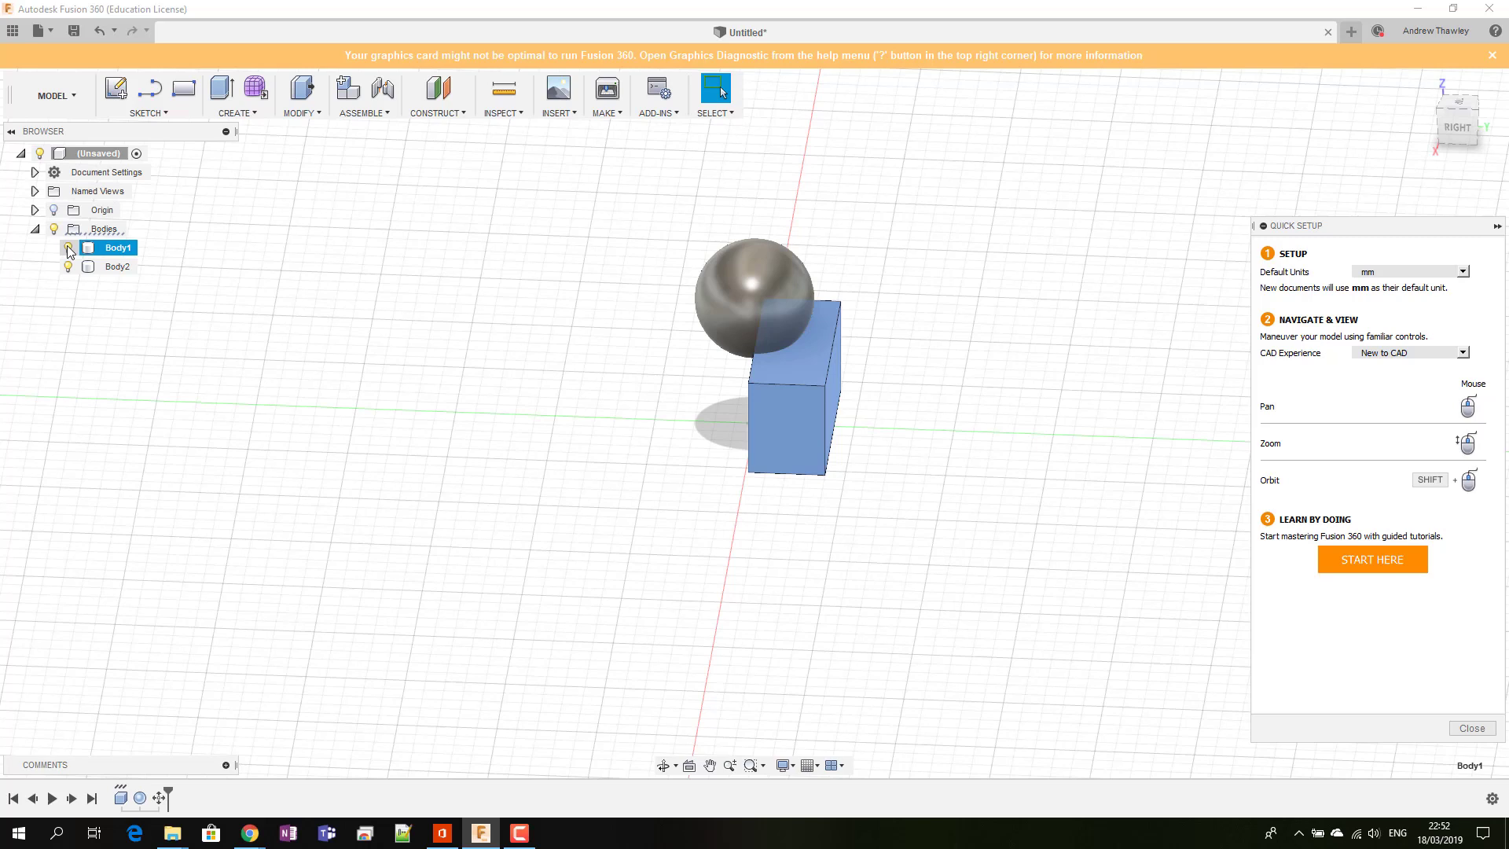
left_click(651, 264)
left_click(773, 333)
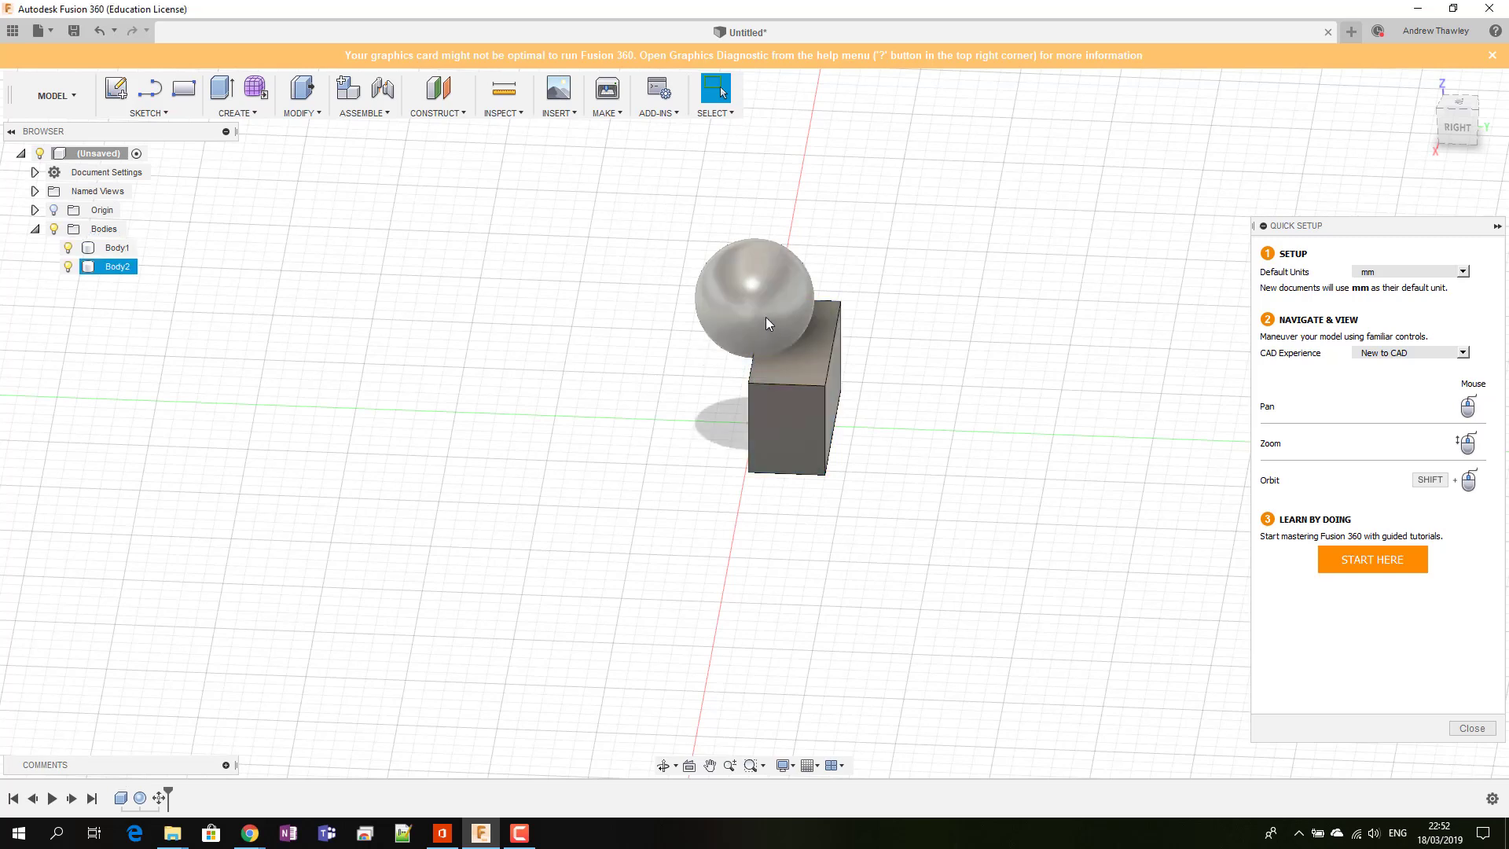
Step: Start a Combine with the sphere as the target body and the box as the tool body
left_click(766, 319)
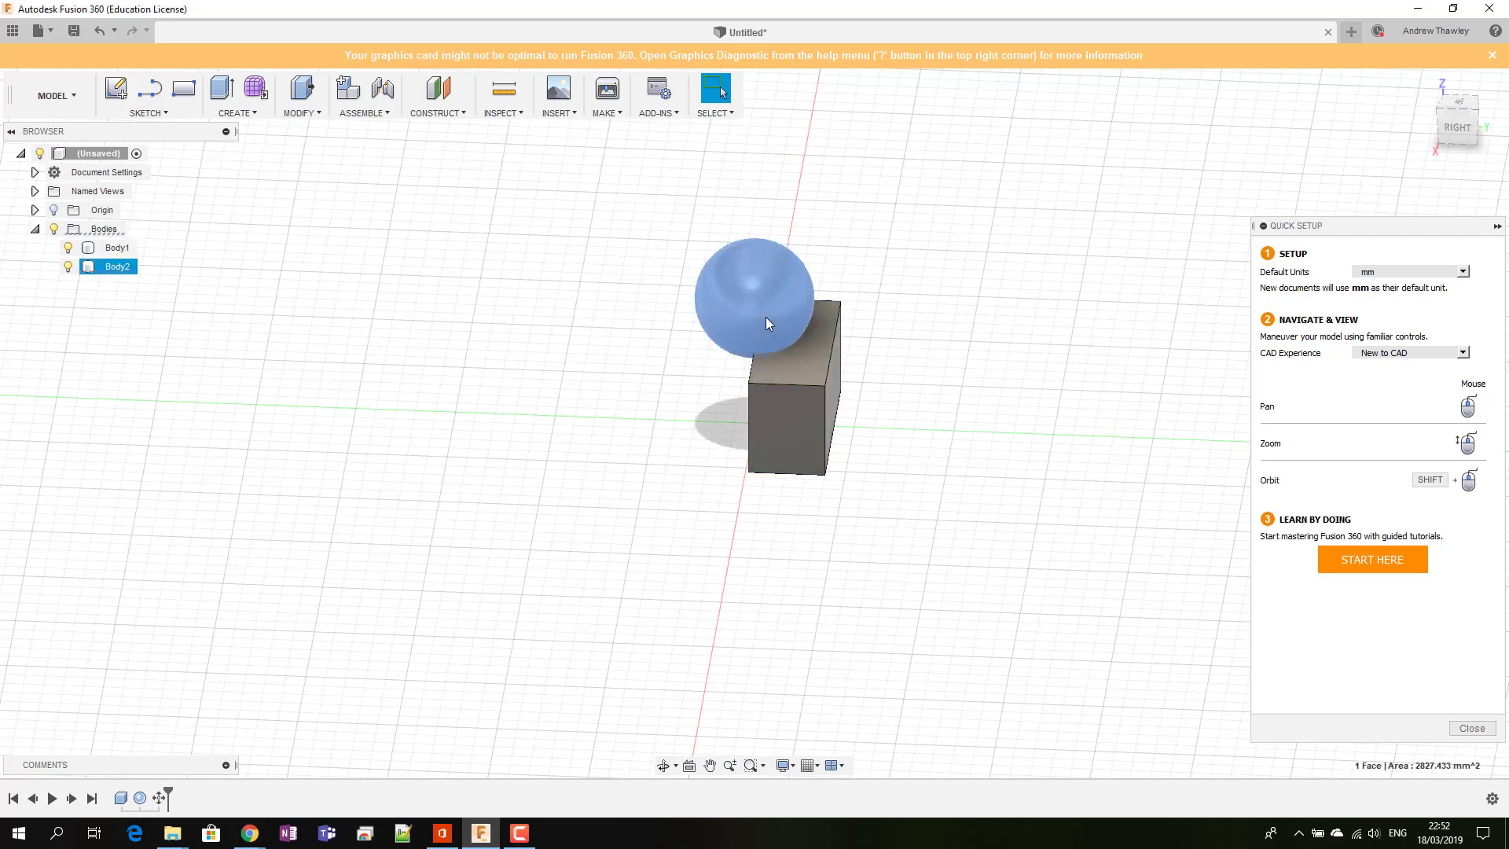
left_click(301, 113)
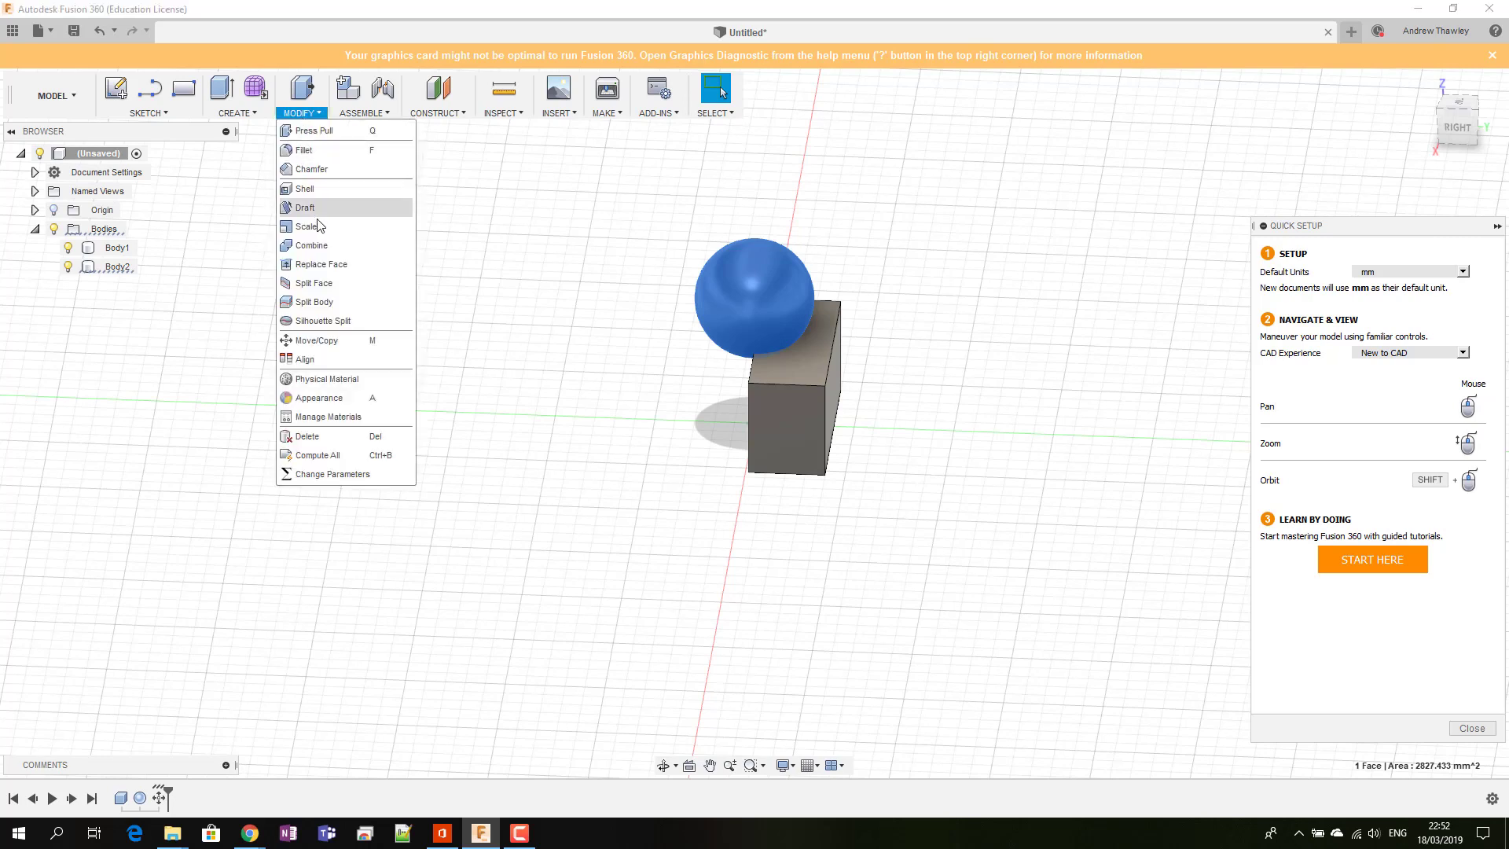
left_click(318, 245)
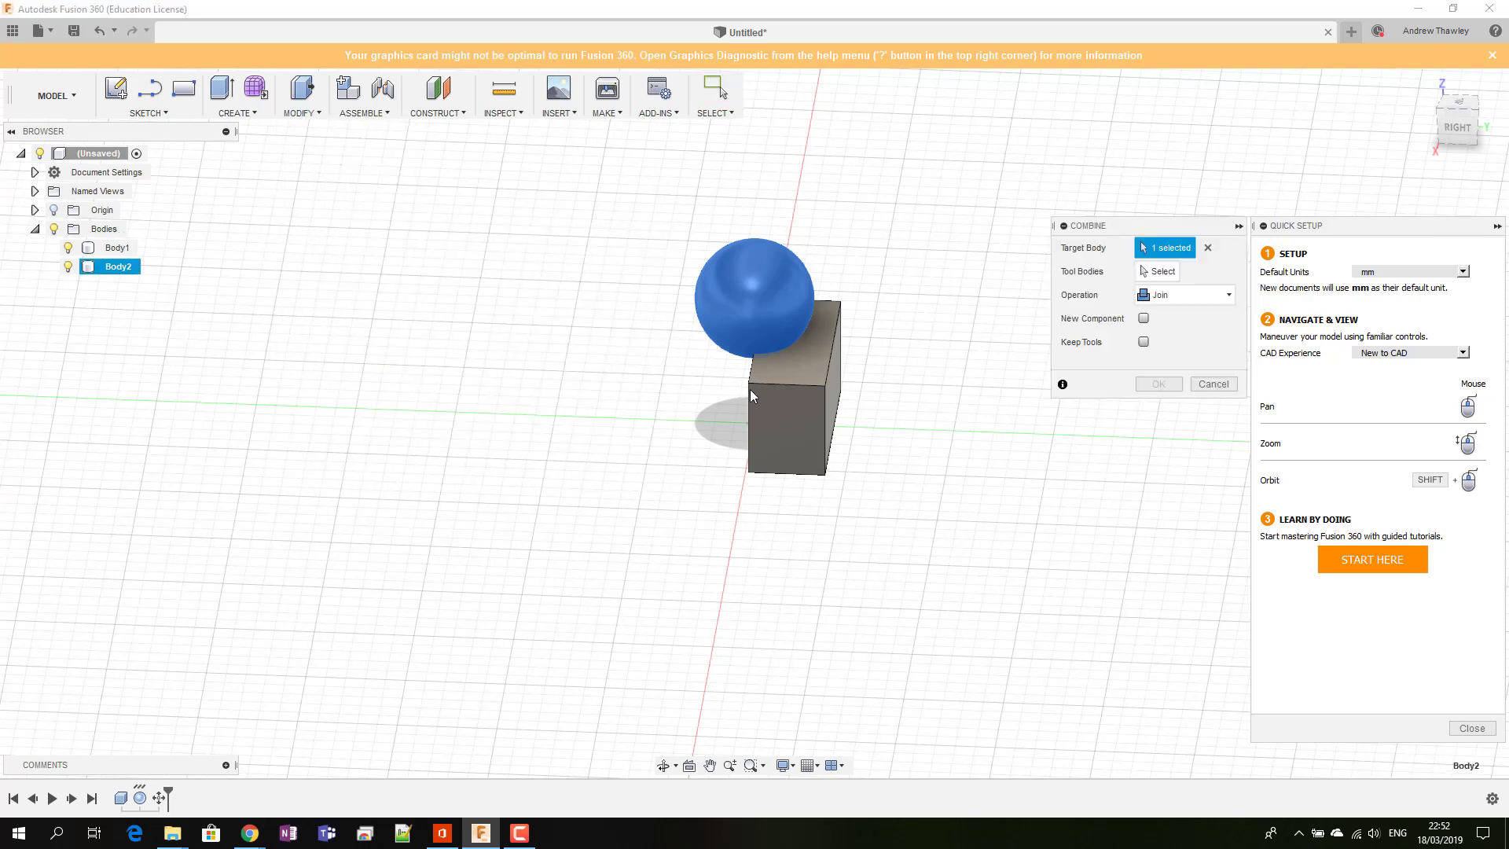
left_click(1158, 271)
left_click(791, 355)
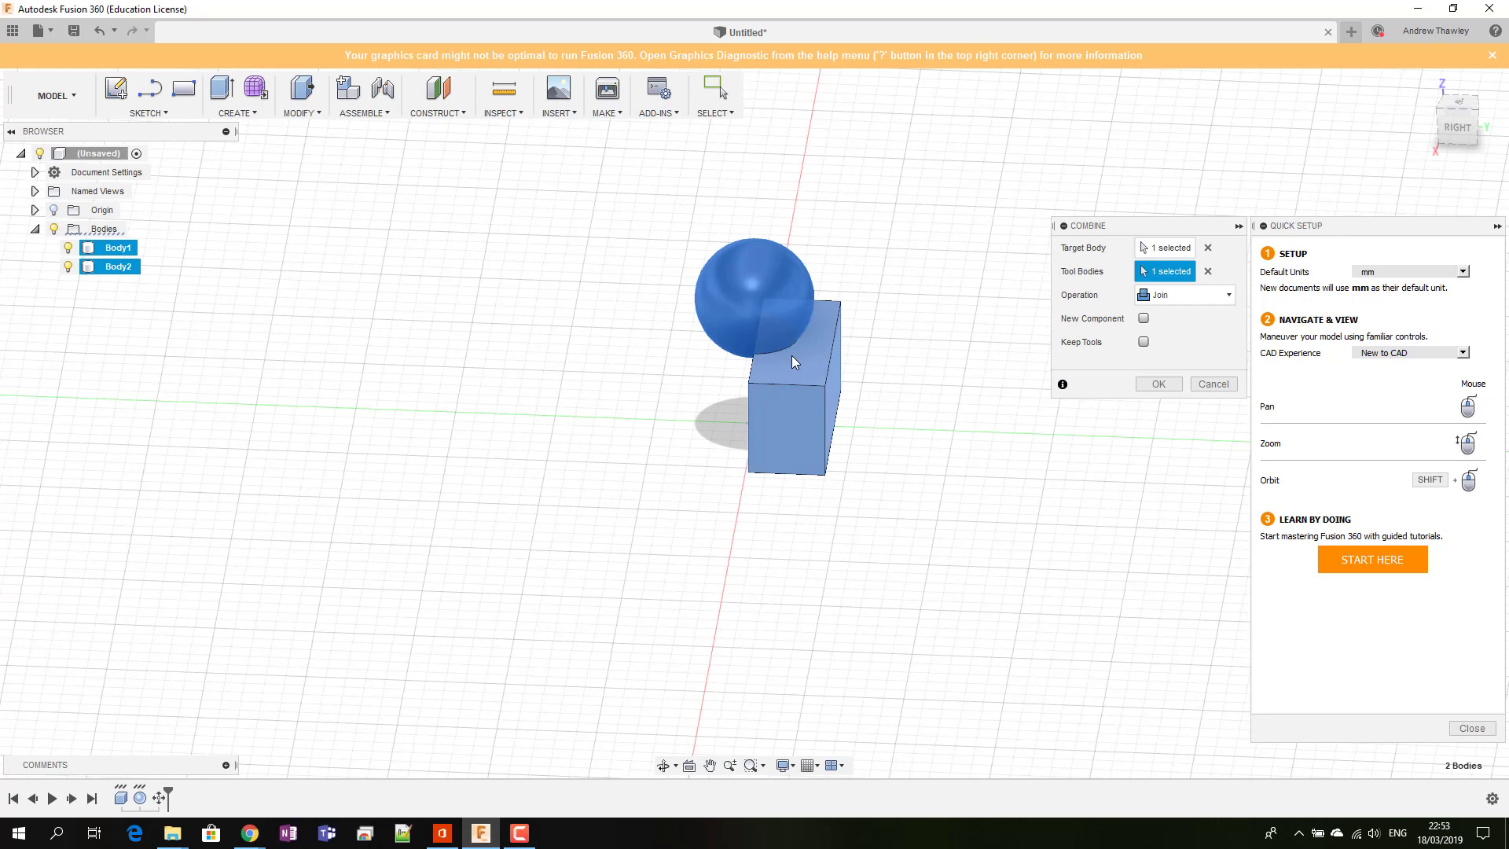
Step: Preview the combination of sphere and box with the Cut operation and with the Intersect operation
left_click(1178, 302)
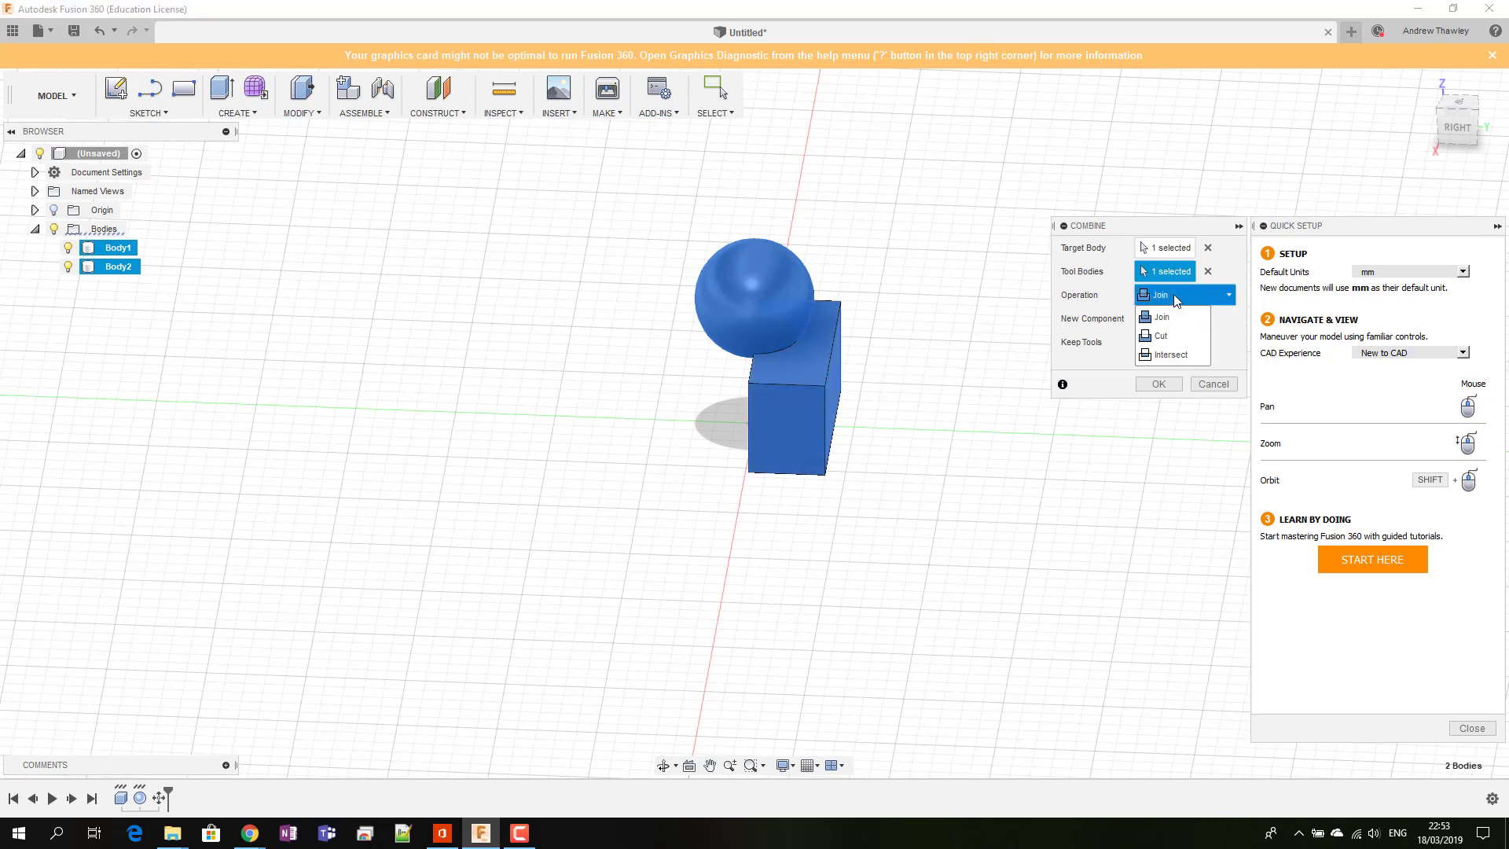
left_click(1158, 336)
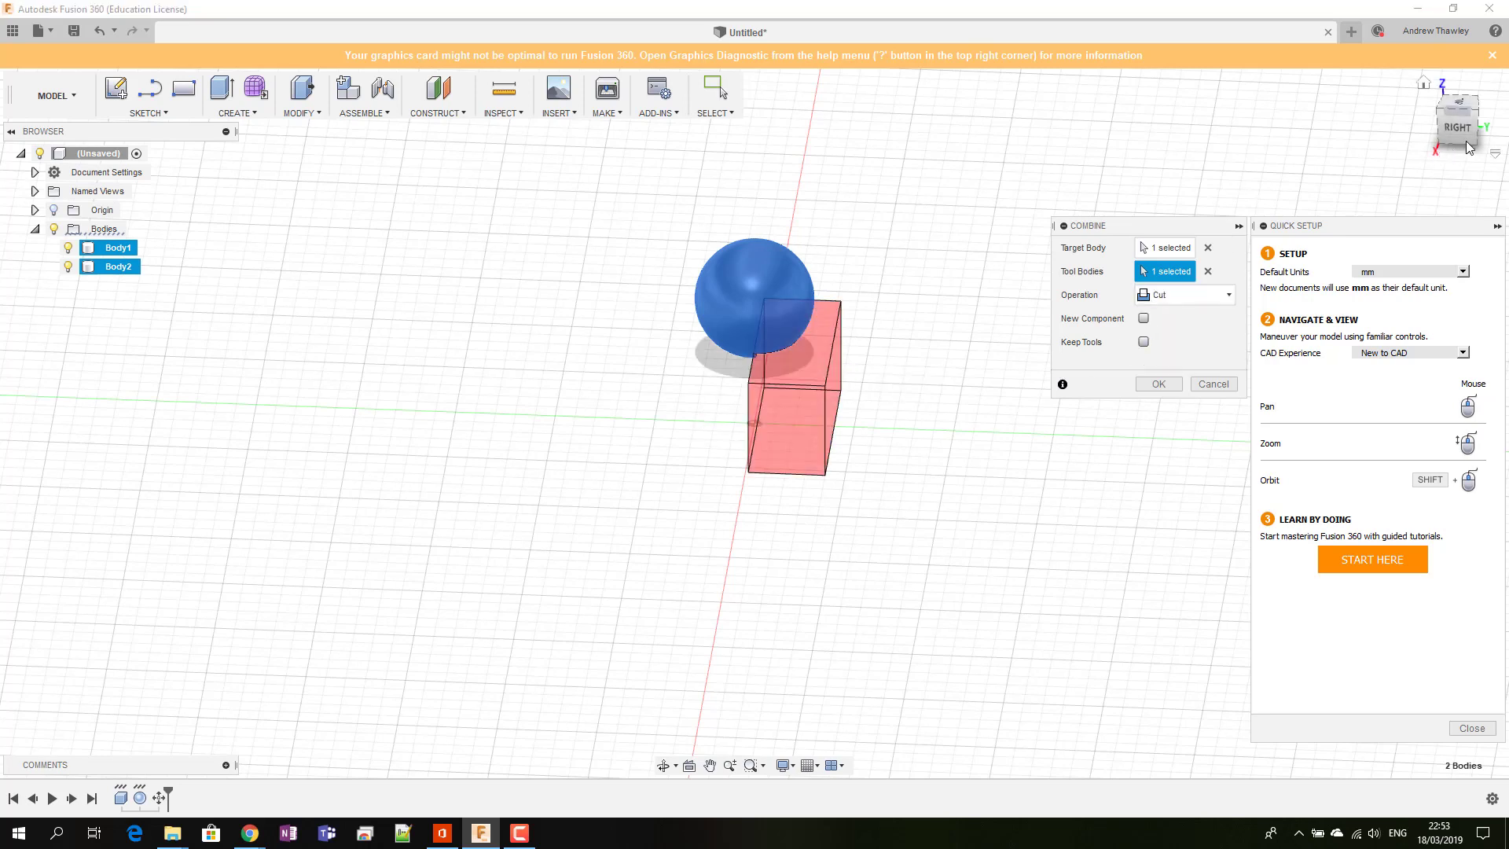
mouse_move(1442, 121)
left_mouse_down()
mouse_move(1466, 149)
mouse_move(1460, 127)
left_mouse_up()
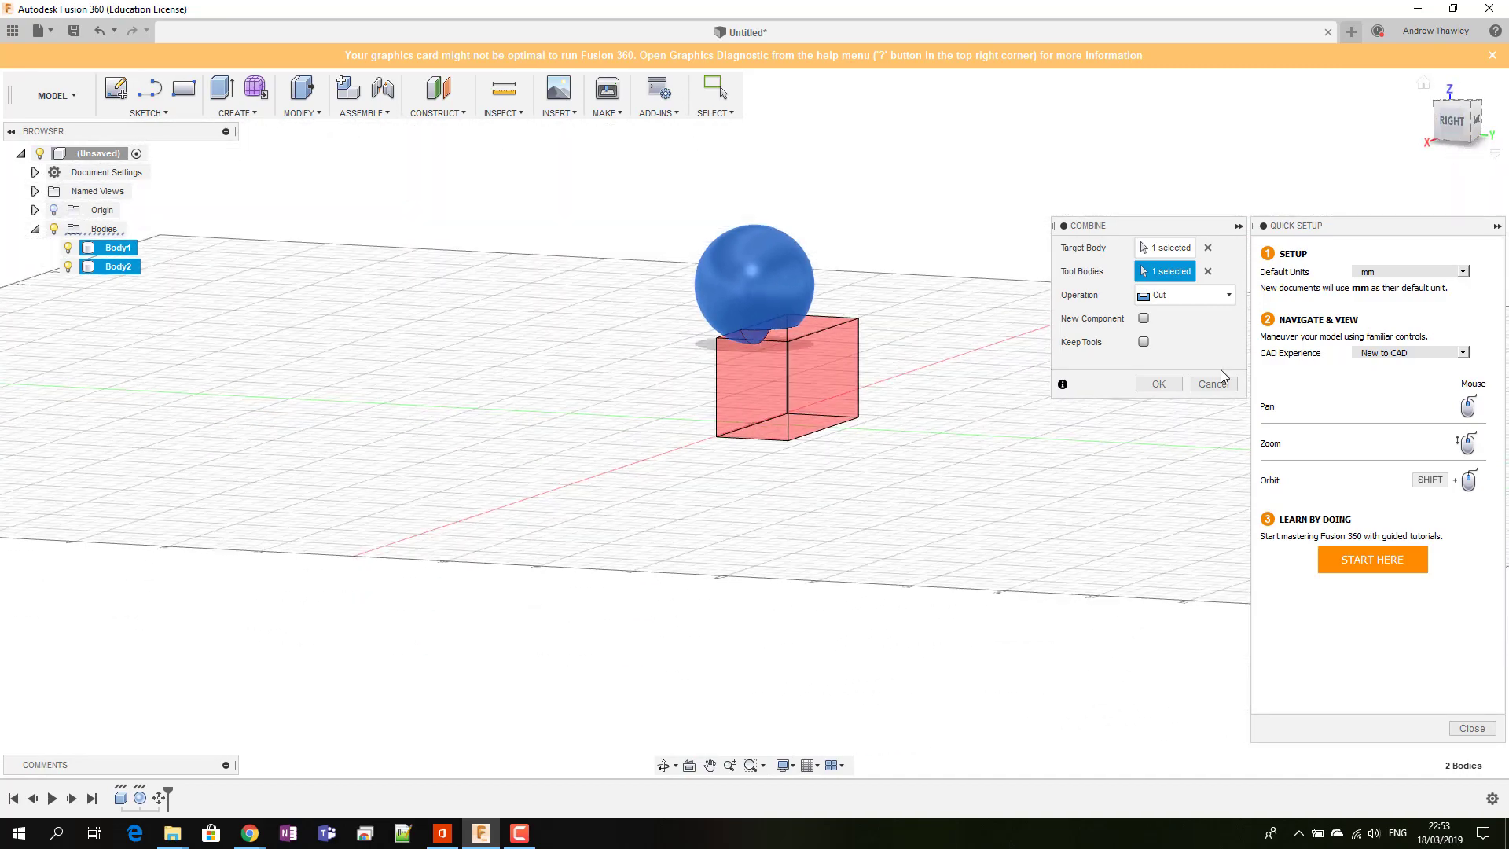
left_click(1194, 297)
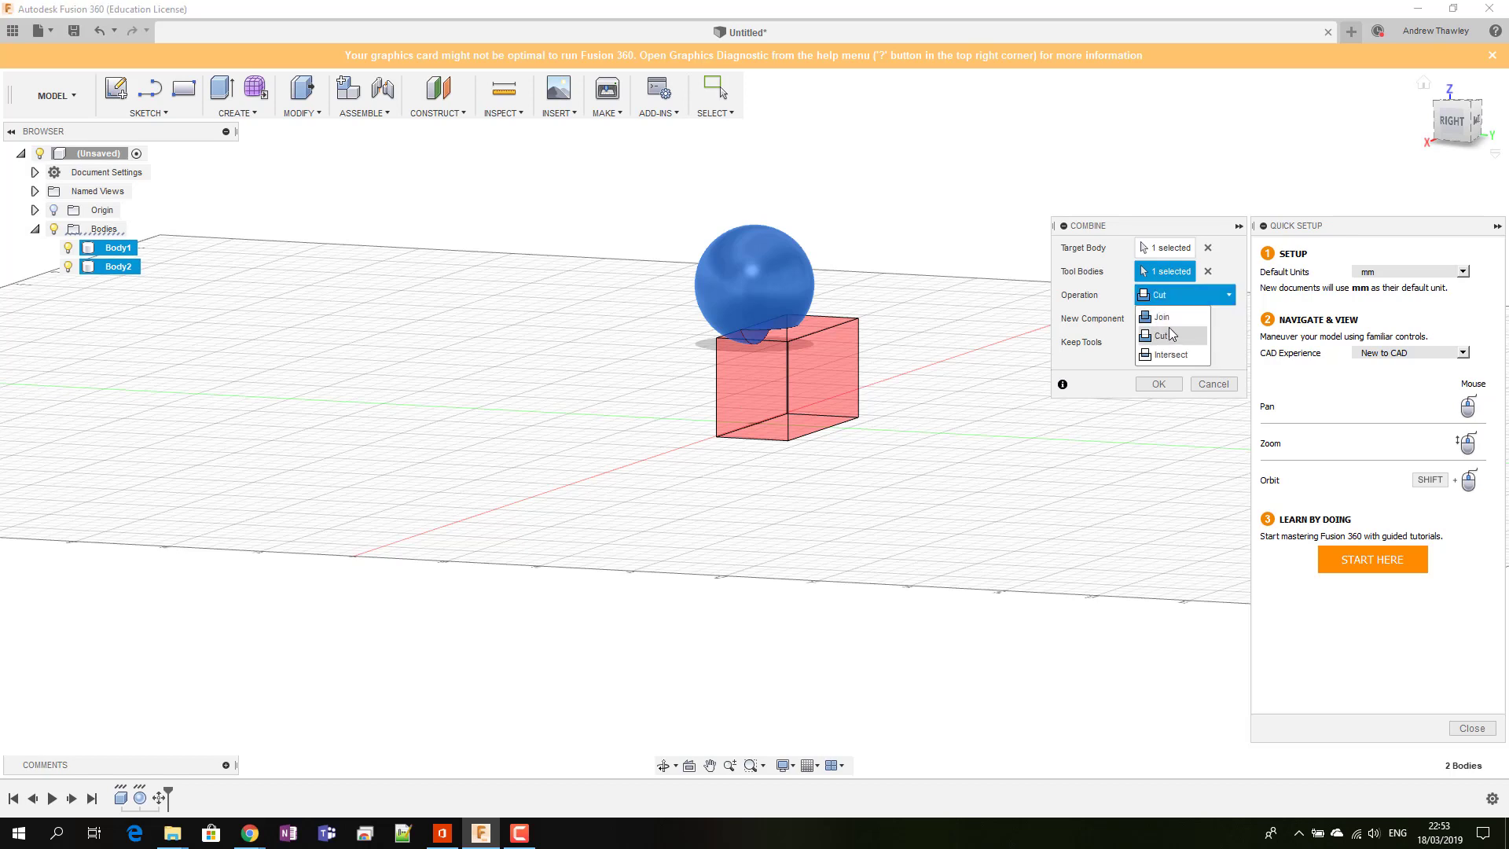
left_click(1167, 355)
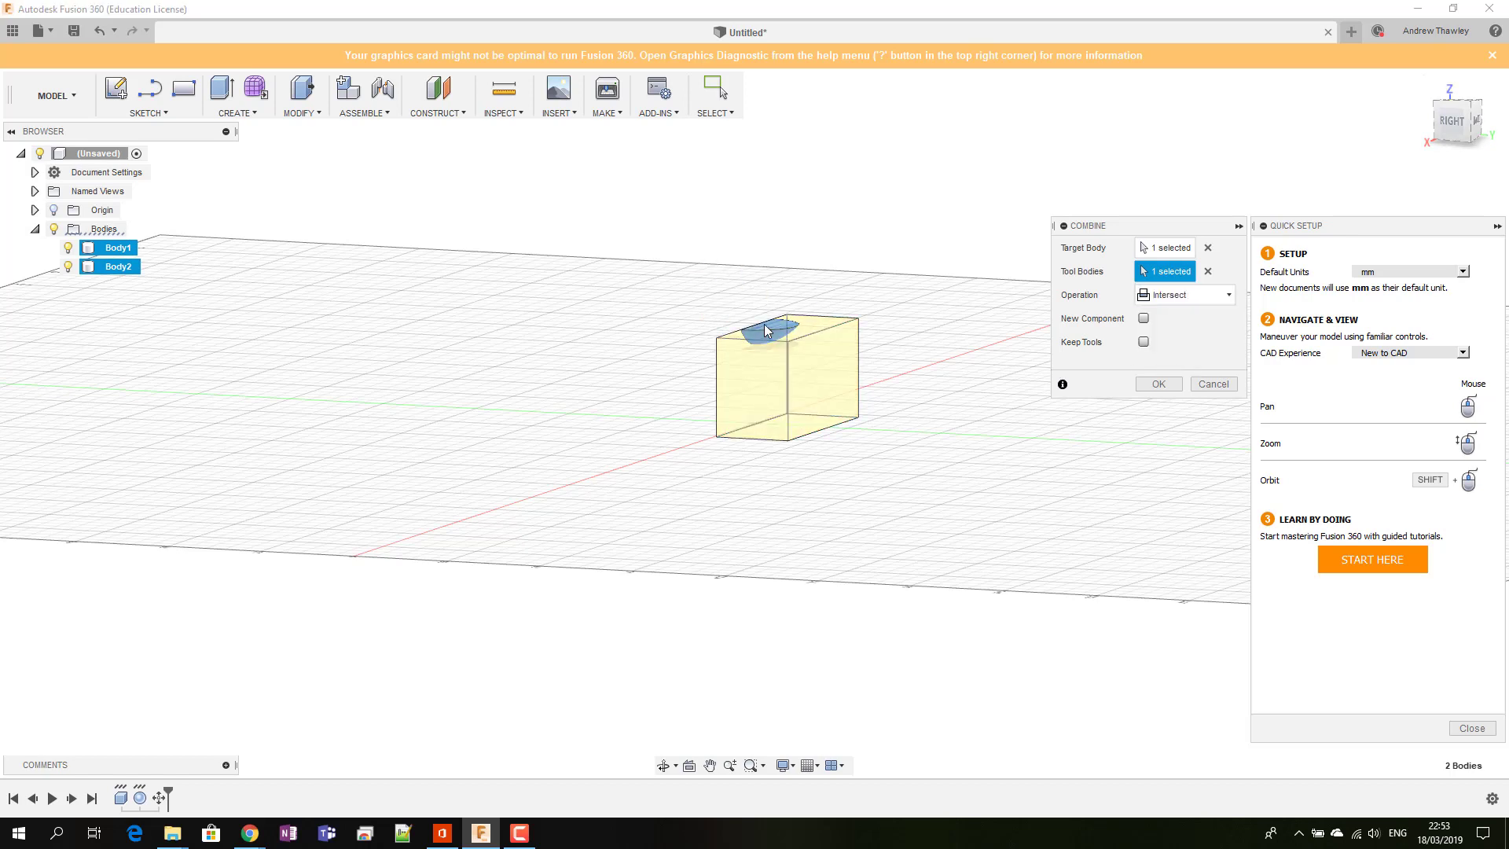
left_click(1144, 320)
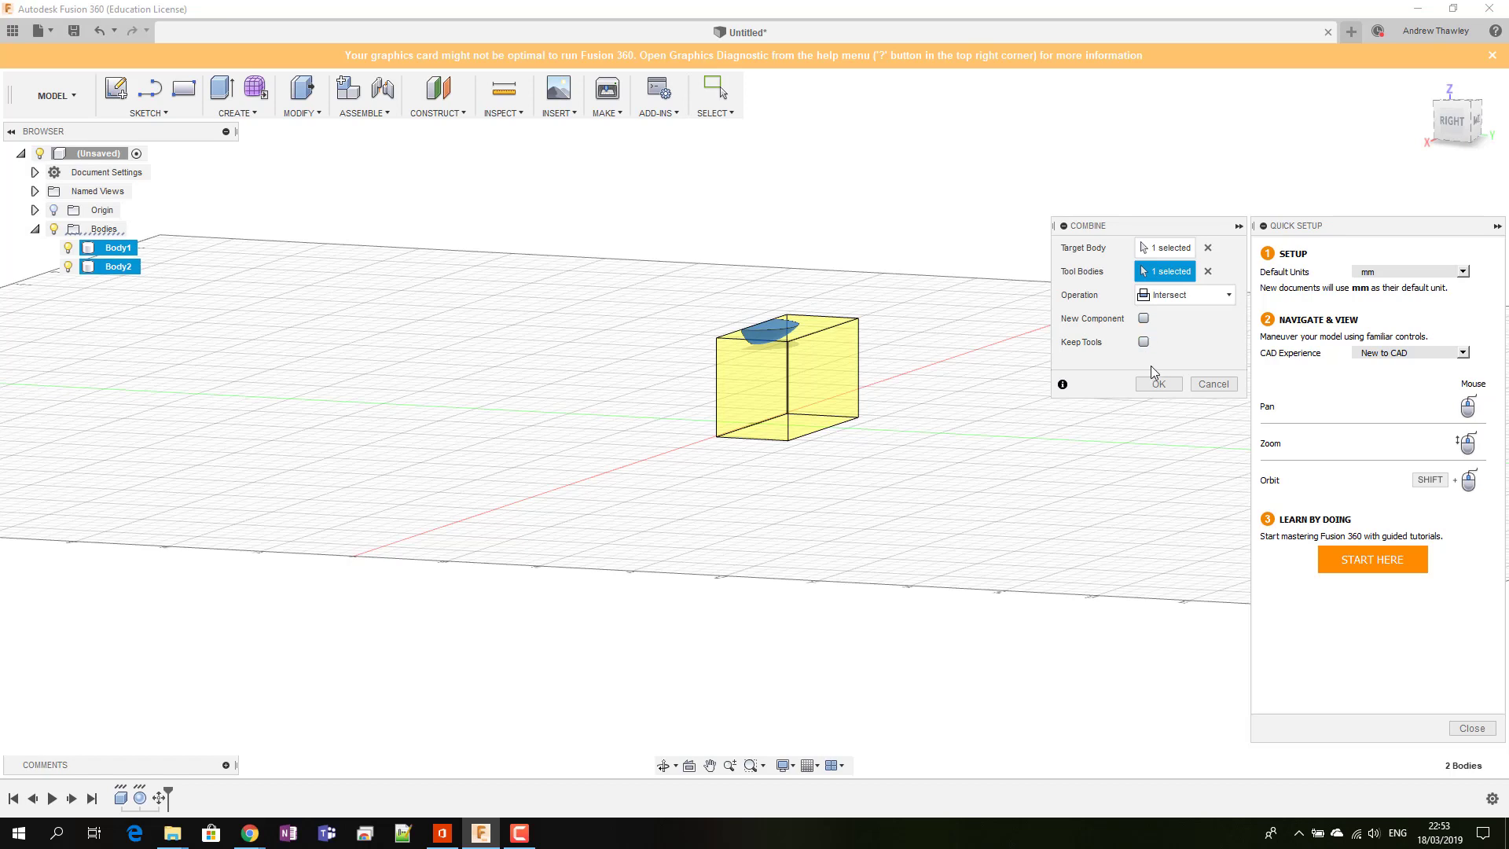
Step: Set the Combine operation to Join for the sphere and the box
left_click(1178, 297)
left_click(1163, 317)
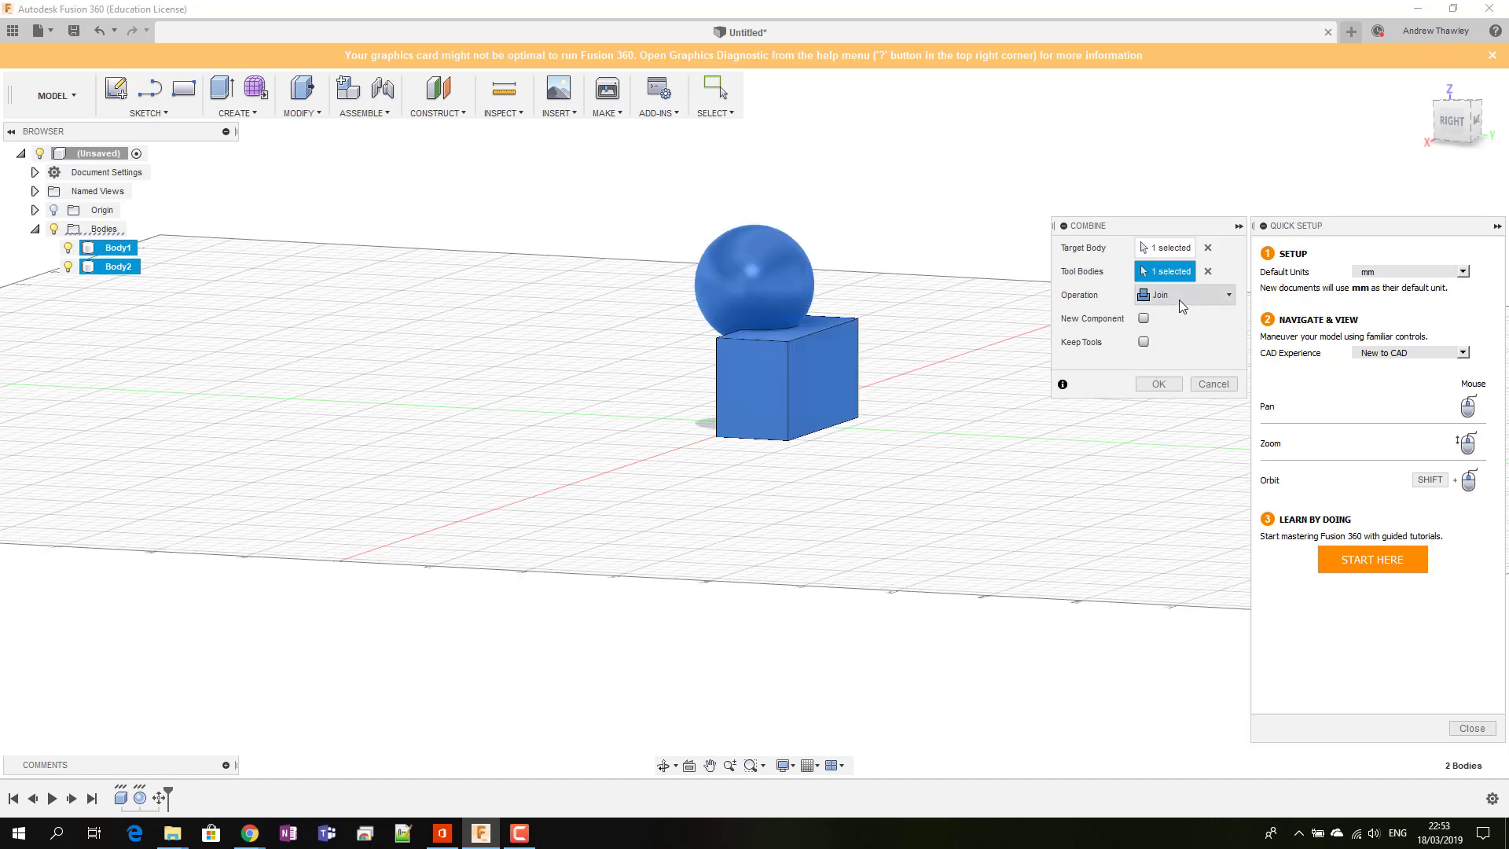
Step: Preview the Cut operation for the sphere and the box, and complete the Combine with the Intersect operation
left_click(1181, 295)
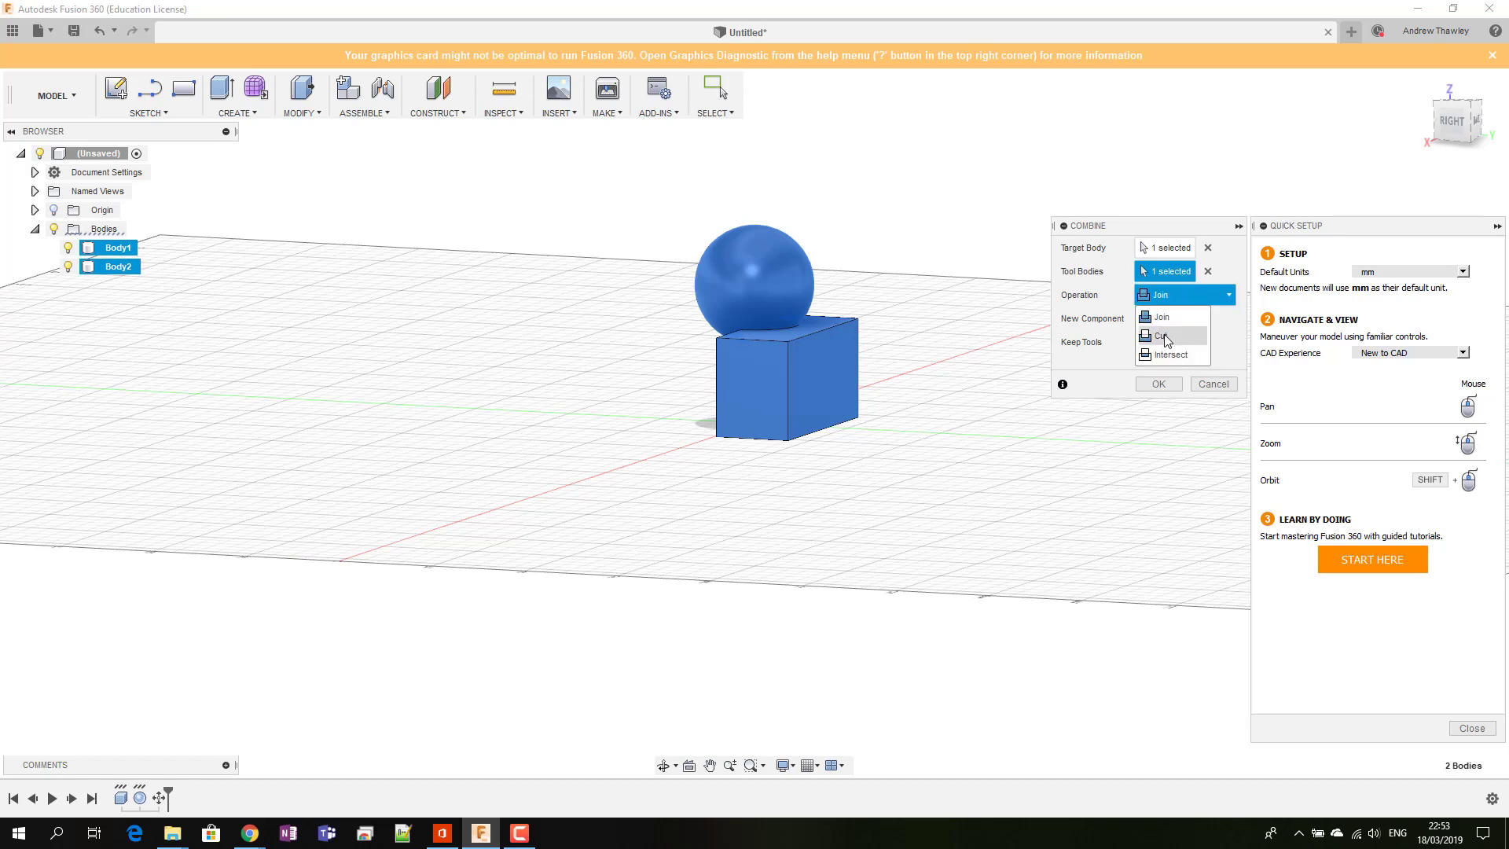
left_click(1162, 337)
left_click(1179, 299)
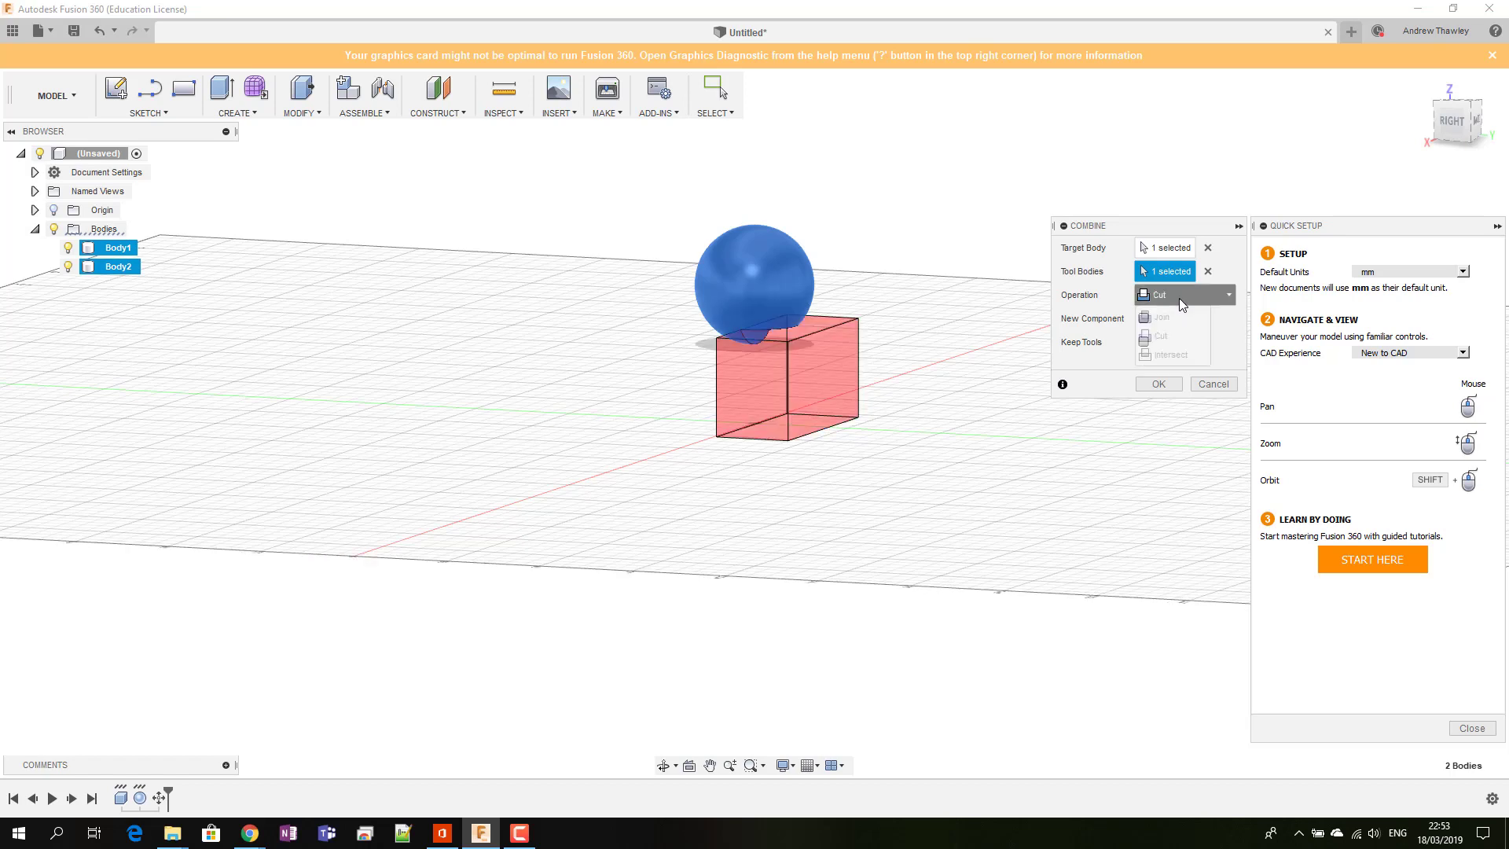
left_click(1163, 356)
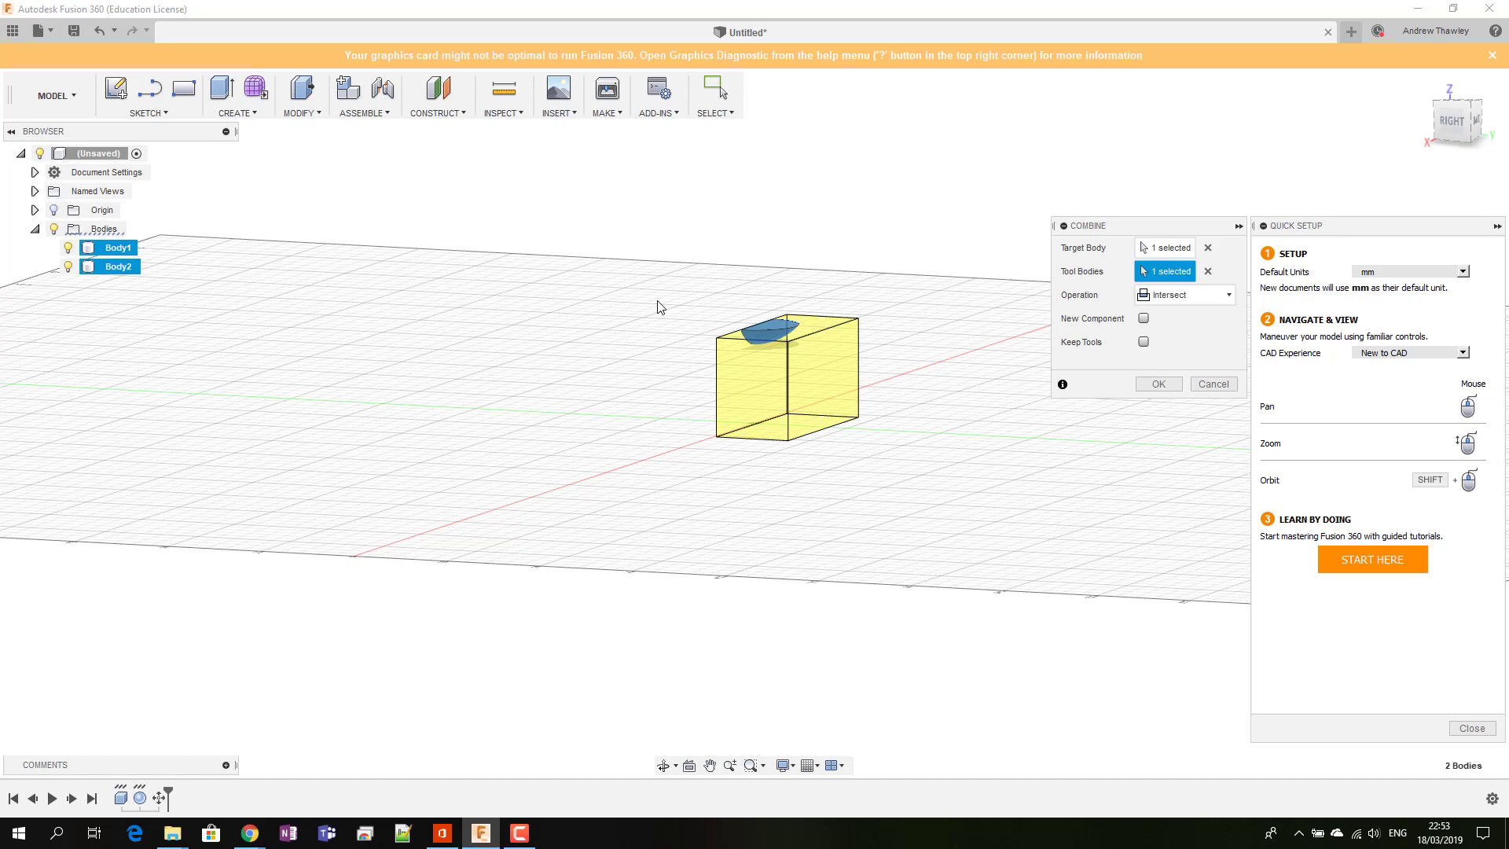
left_click(1159, 384)
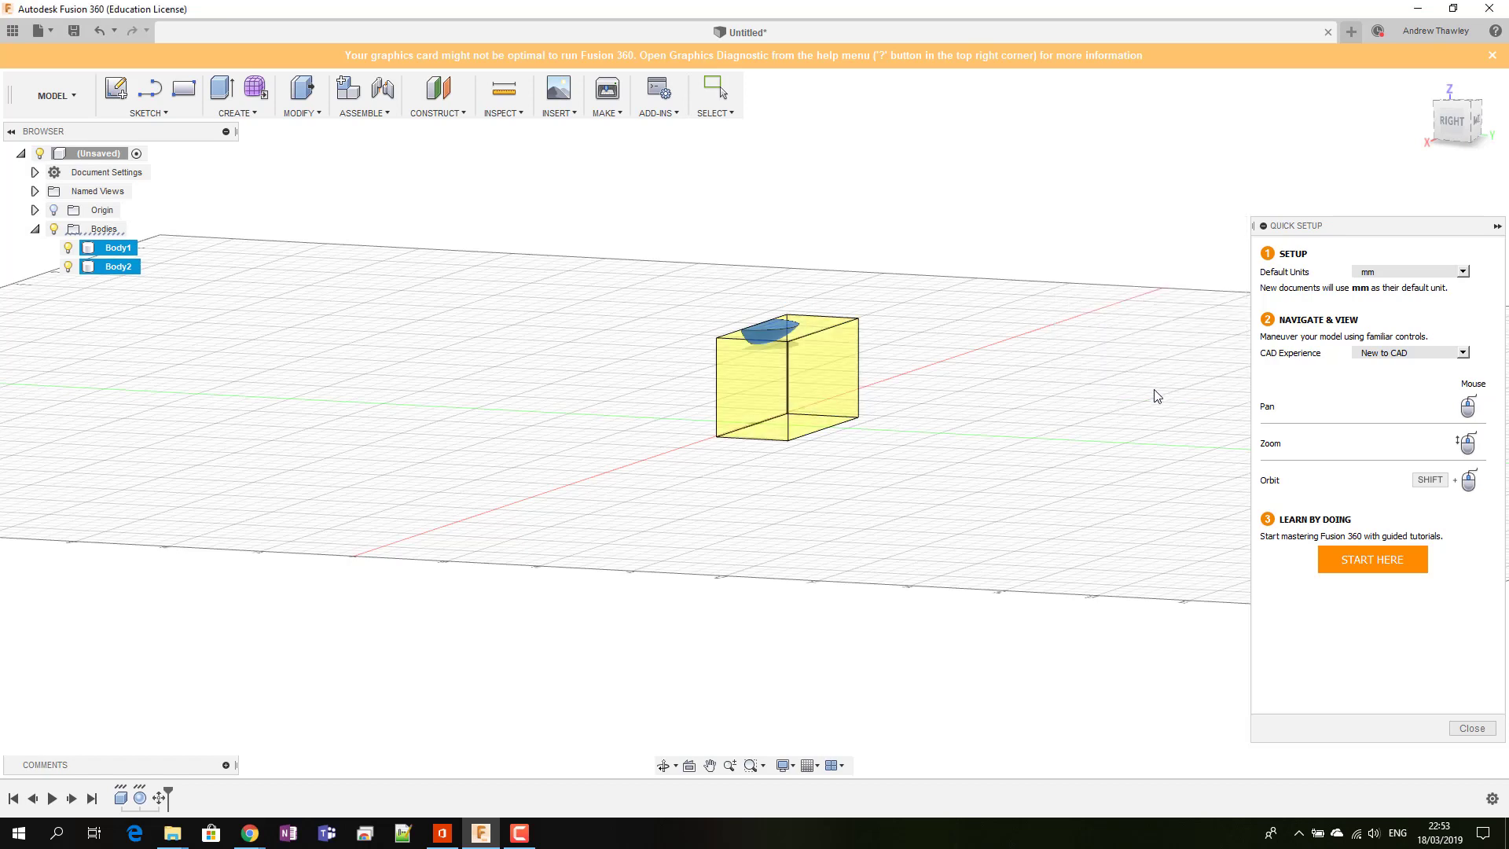
Step: Create a sphere of 75 mm diameter as a new body on the vertical YZ plane, centred at Y -75, Z 15 mm
left_click(1450, 124)
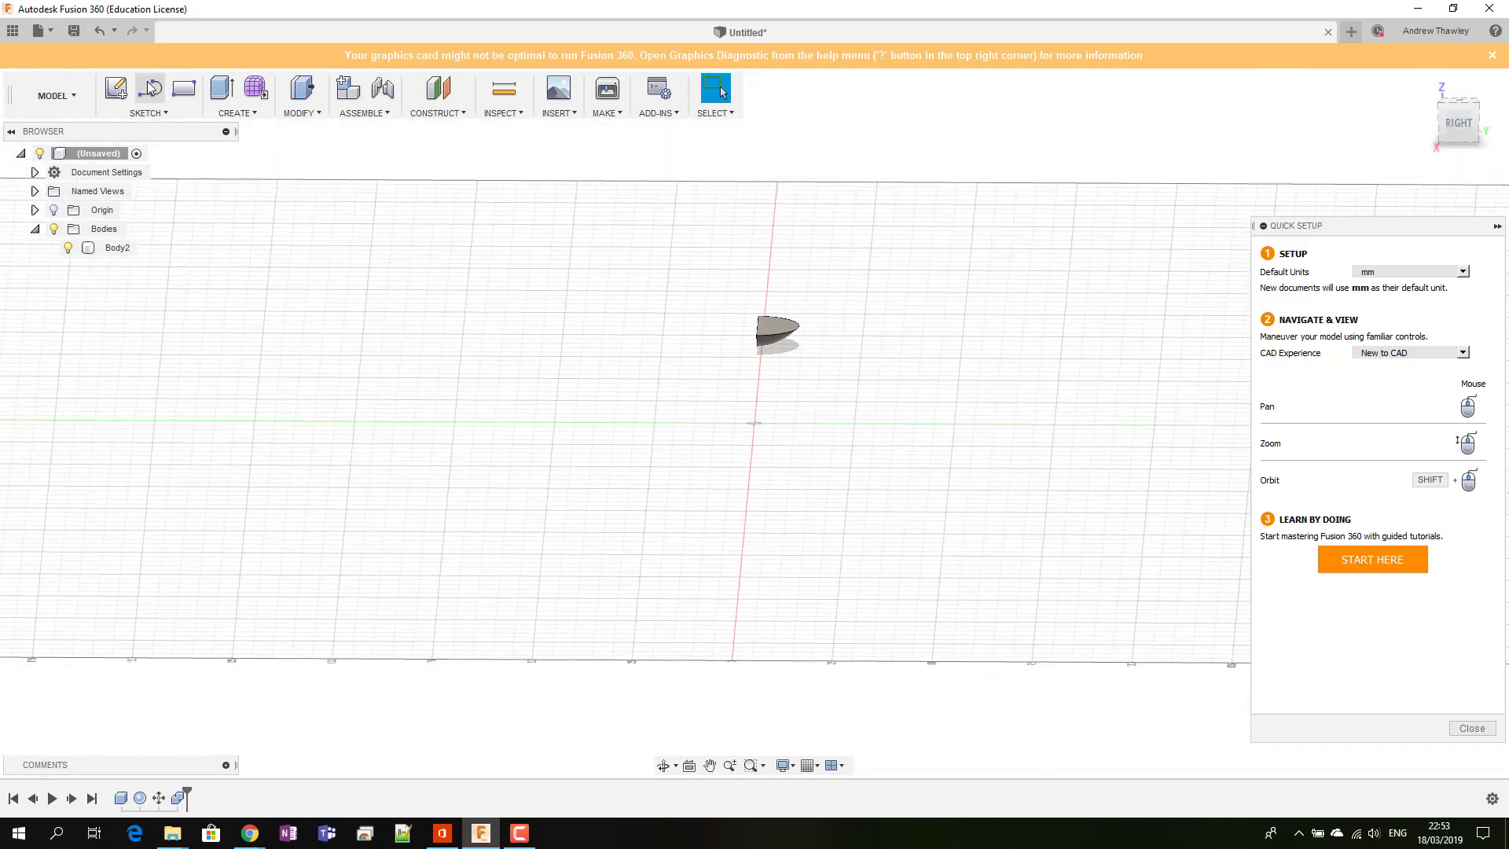
left_click(227, 114)
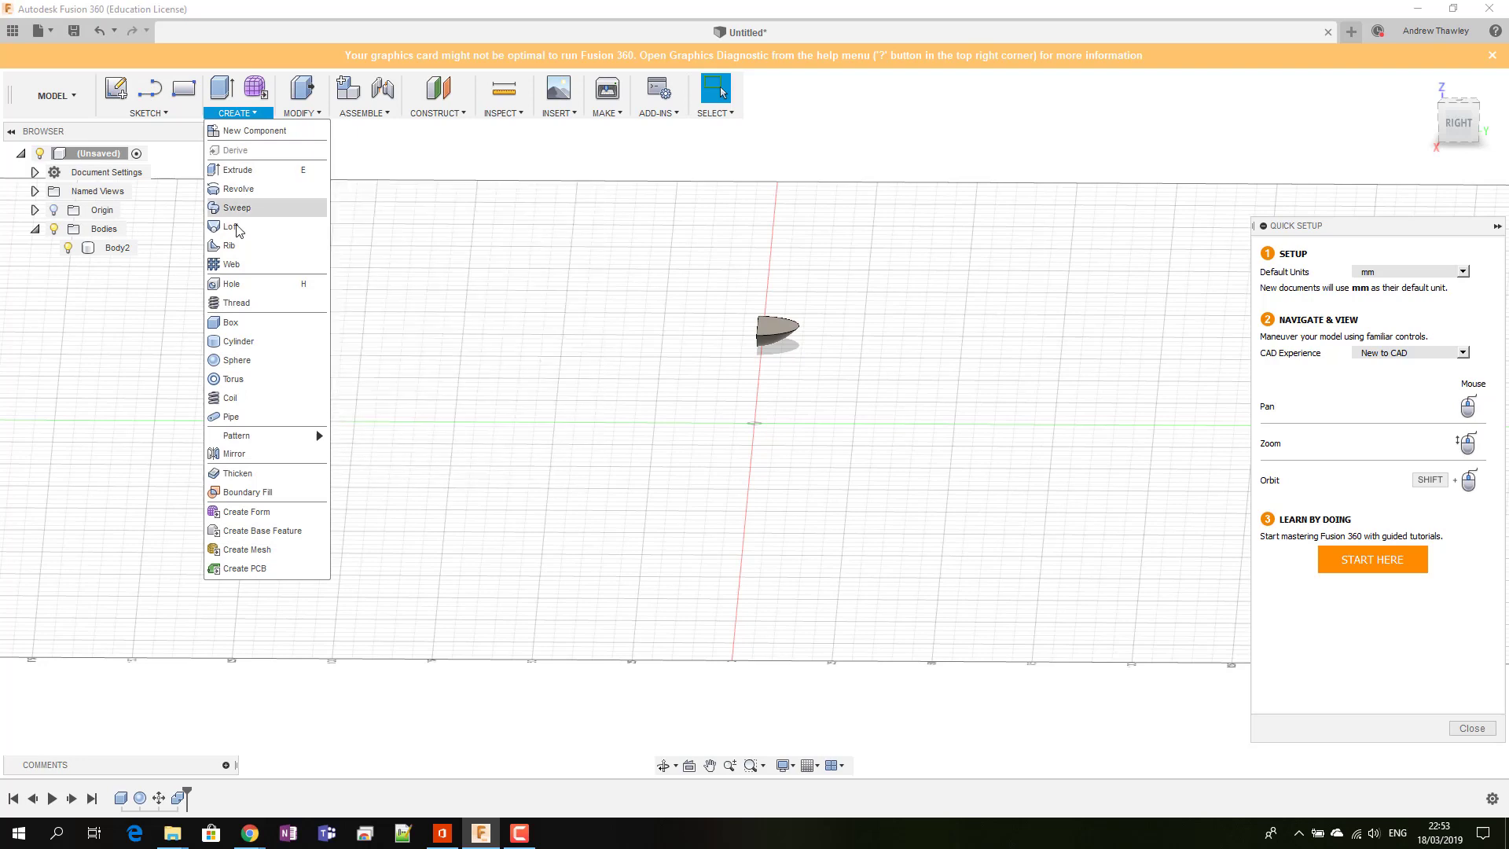
left_click(229, 359)
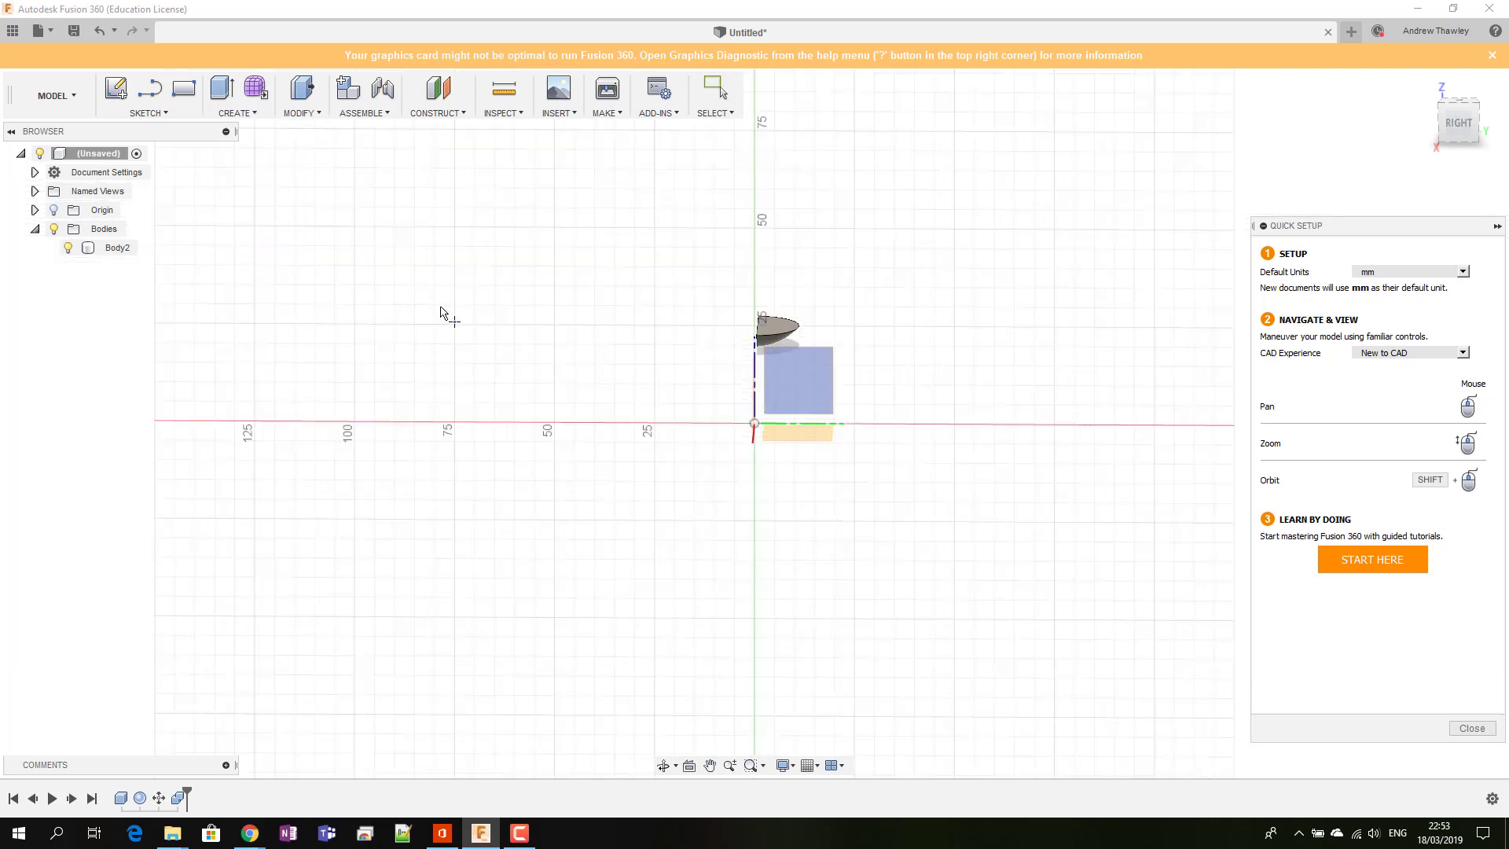
left_click(452, 364)
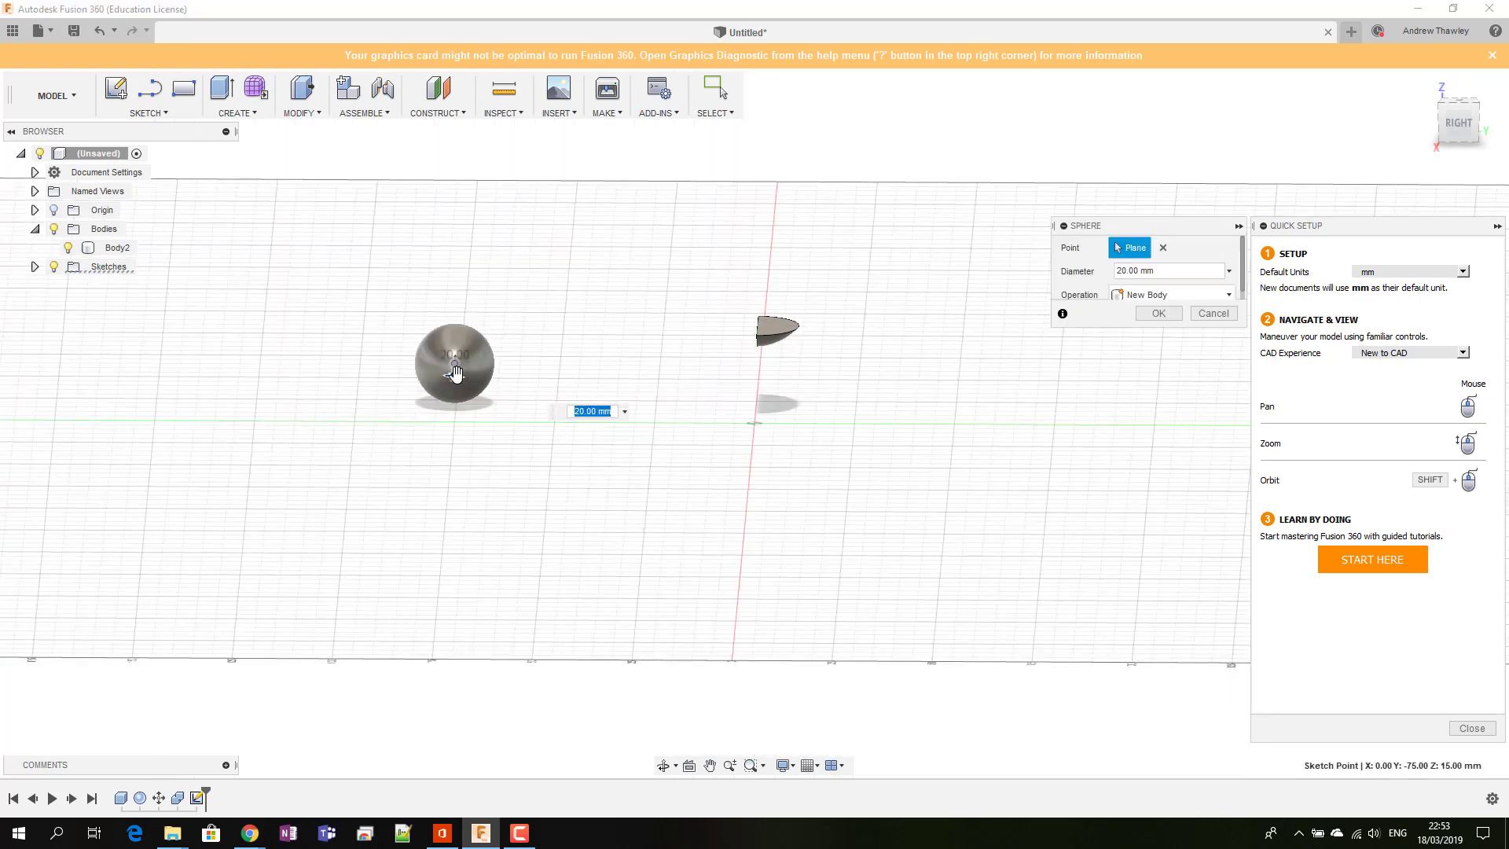
left_click_drag(456, 373, 451, 399)
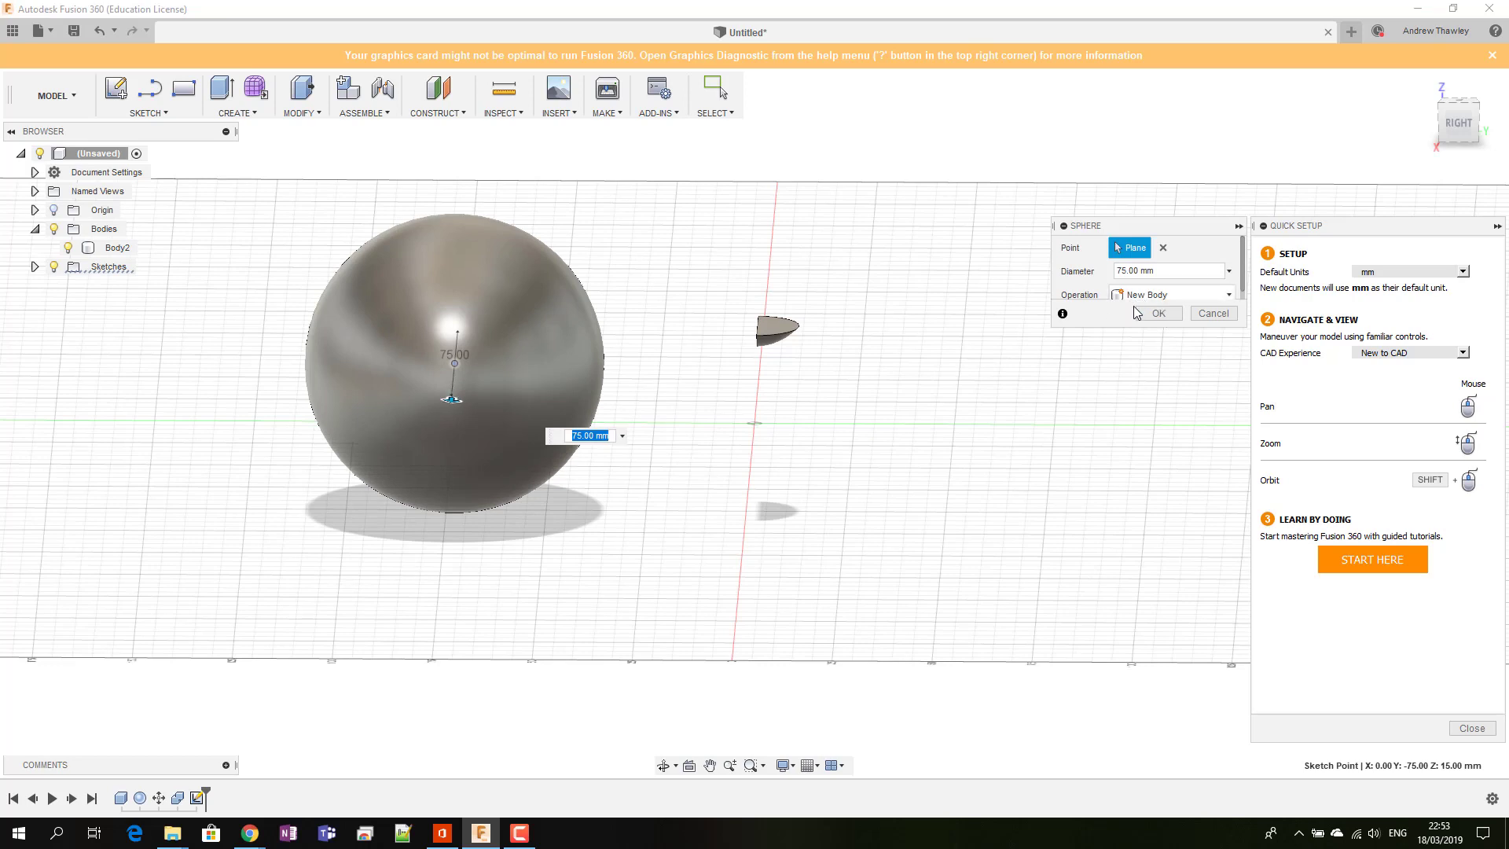
left_click(1137, 313)
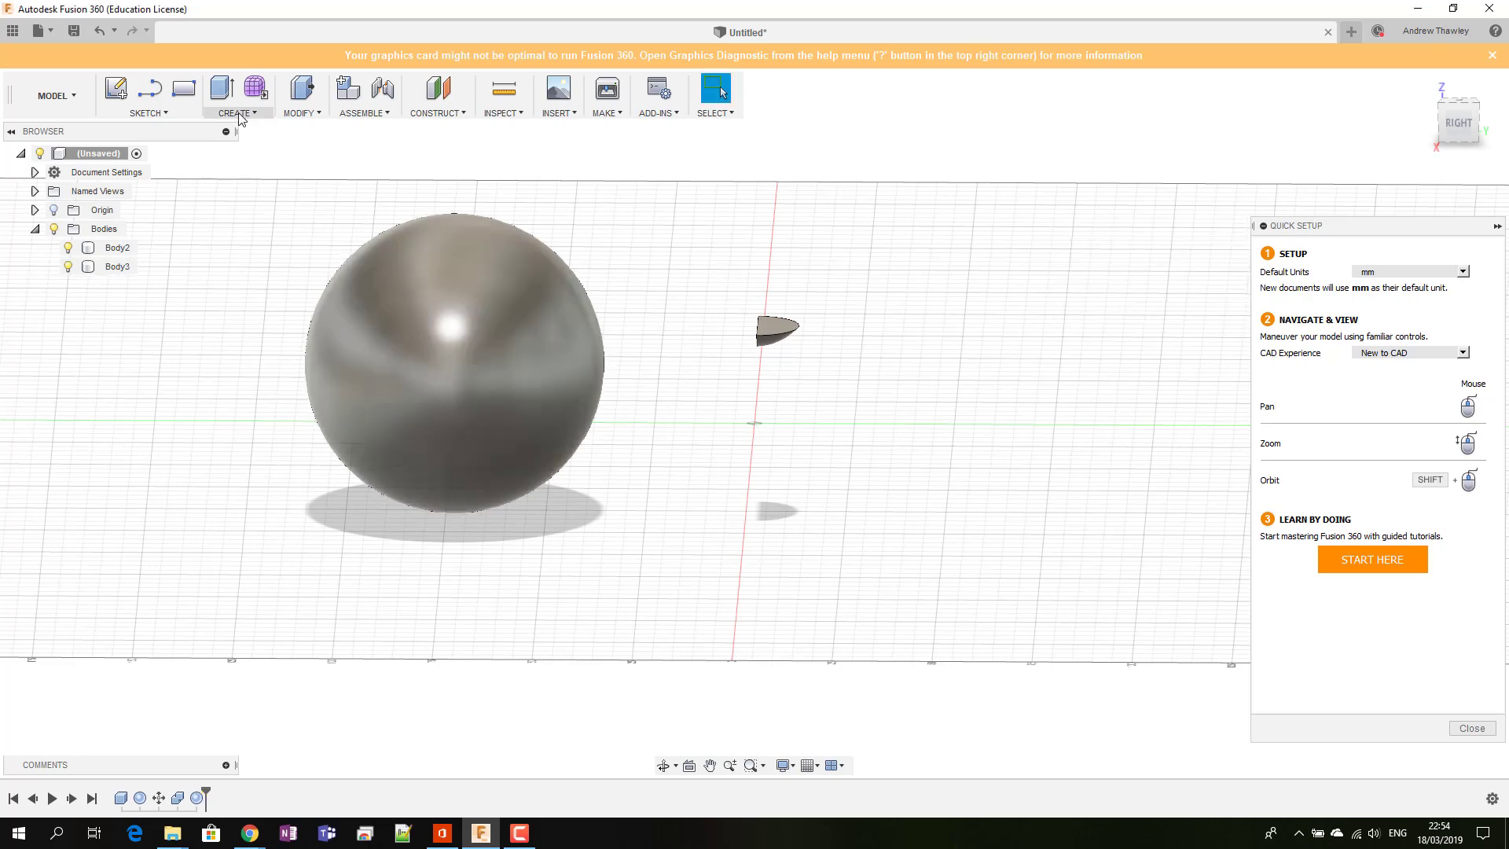
Step: Start a sketch on the horizontal XY origin plane with the large sphere centred in view
left_click(153, 107)
left_click(149, 128)
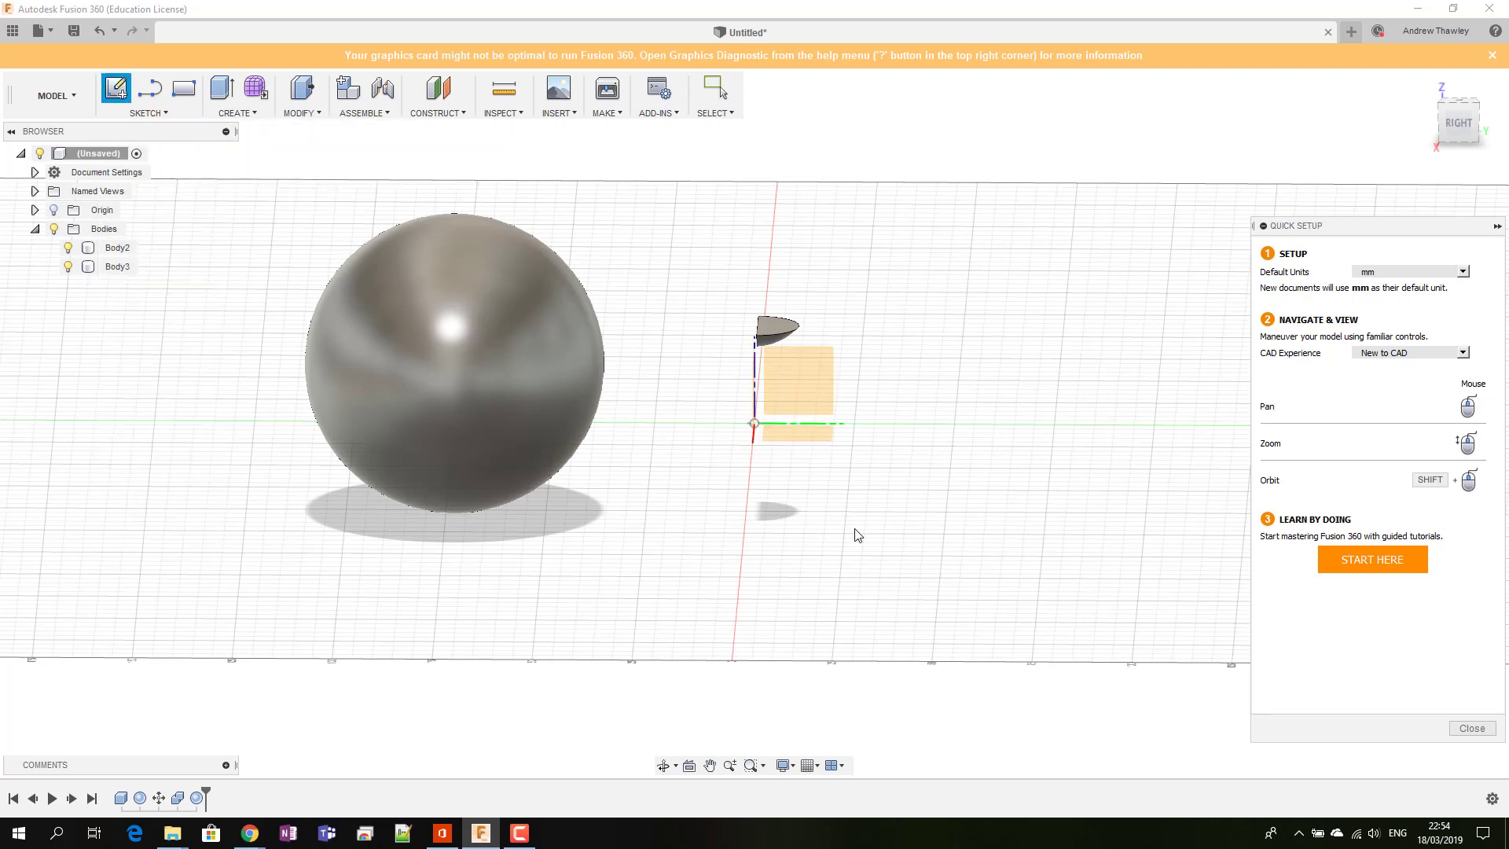
left_click(805, 434)
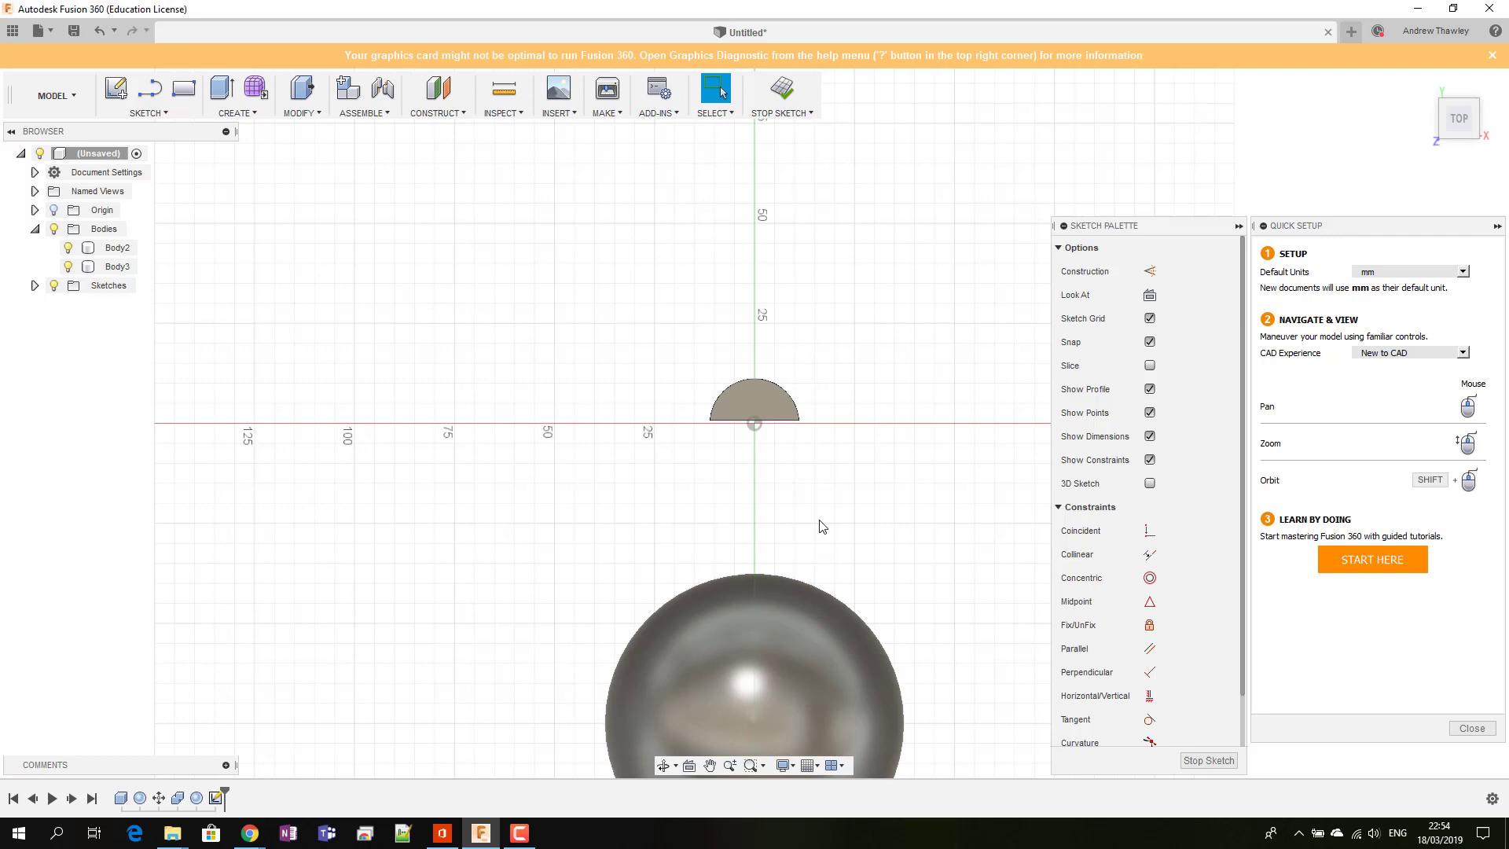
left_click(709, 765)
left_click_drag(735, 708, 732, 470)
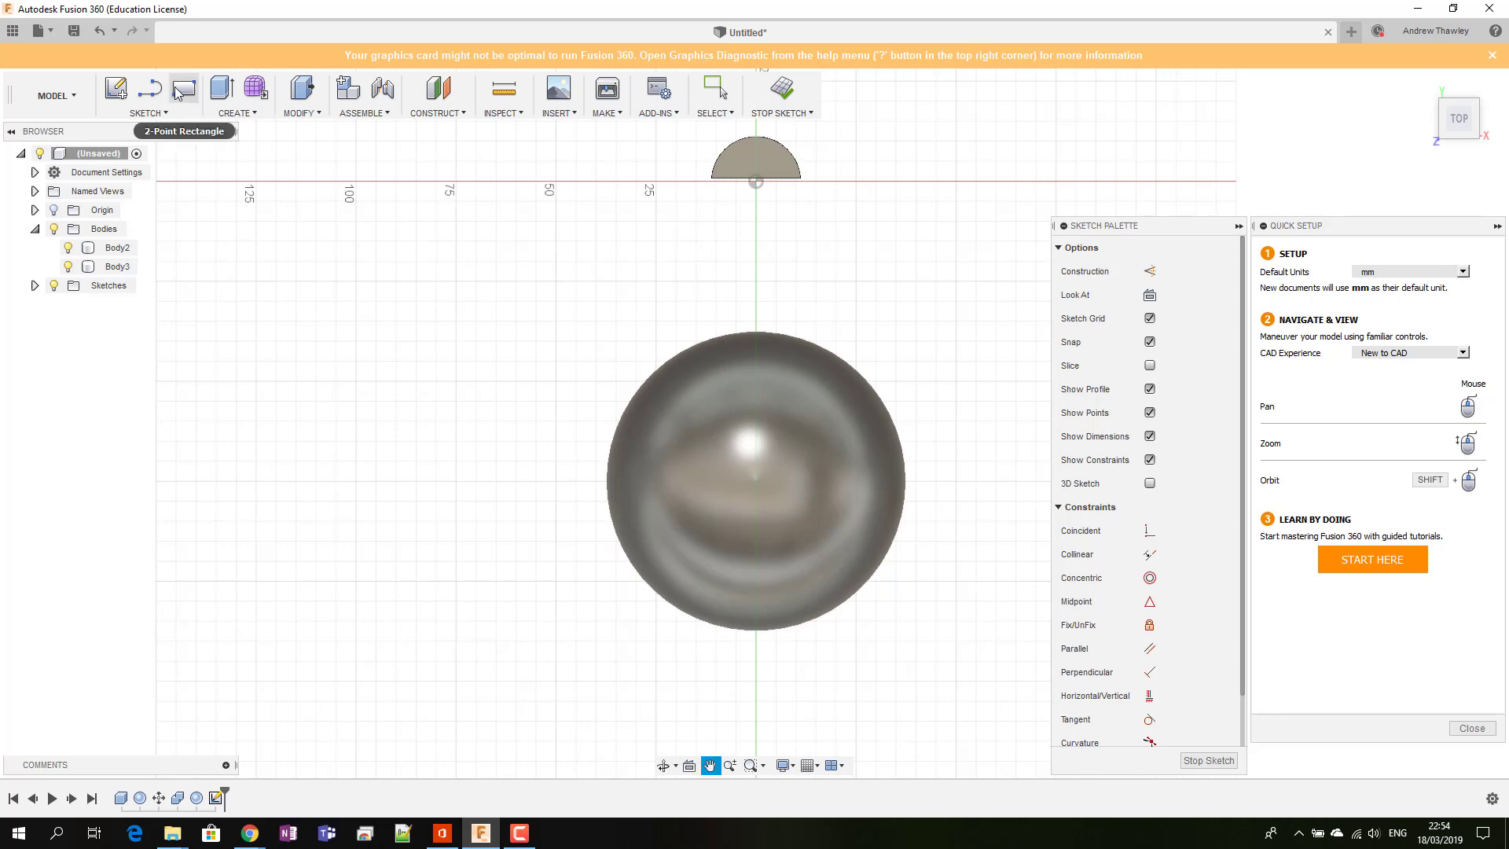
Step: Sketch a closed, irregular five-sided line profile within the outline of the large sphere and finish the sketch
left_click(150, 88)
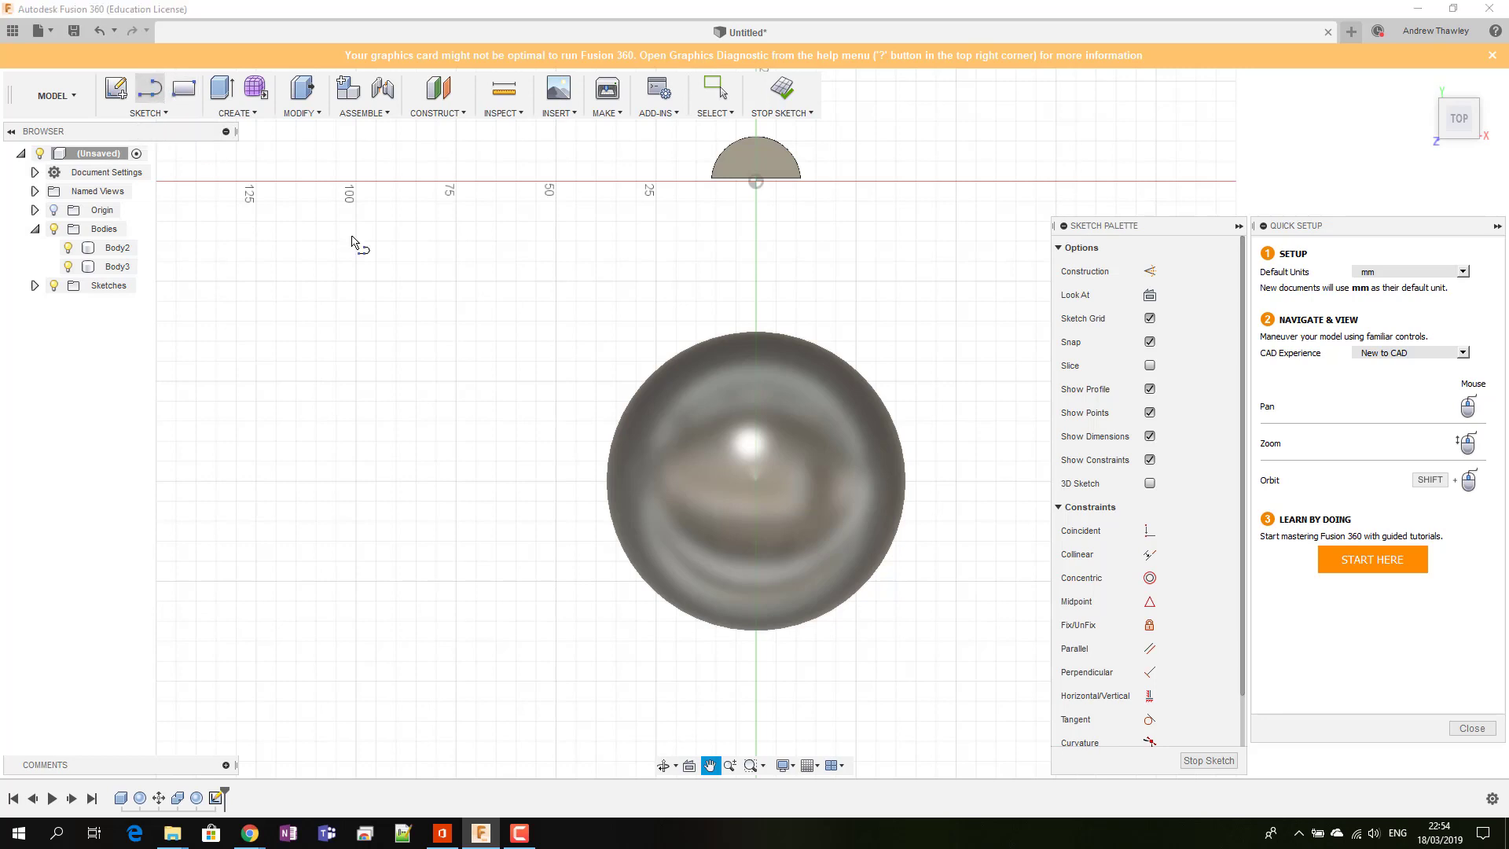
left_click(742, 412)
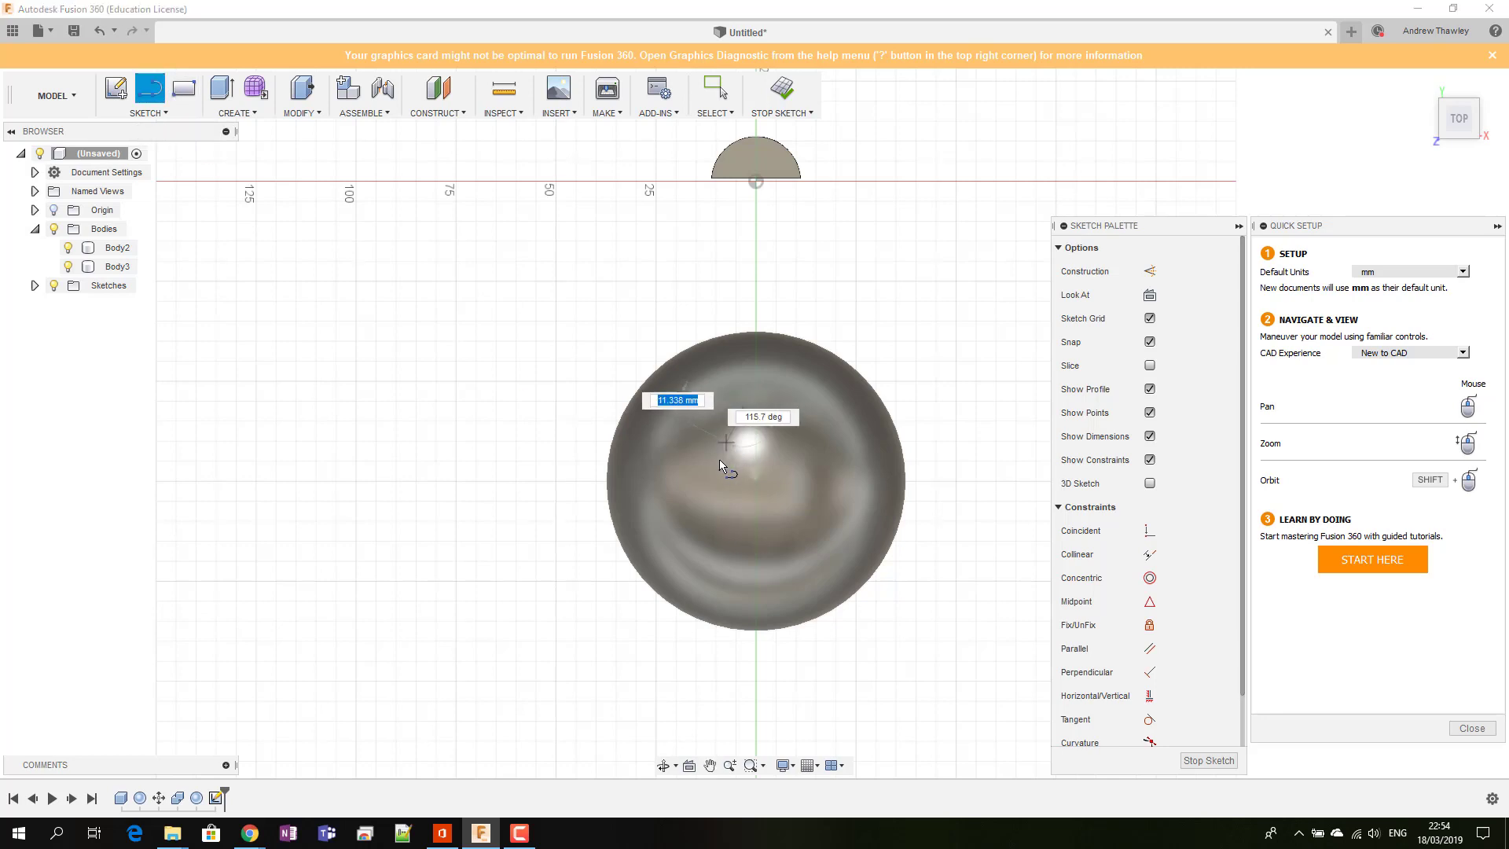
left_click(715, 459)
left_click(729, 521)
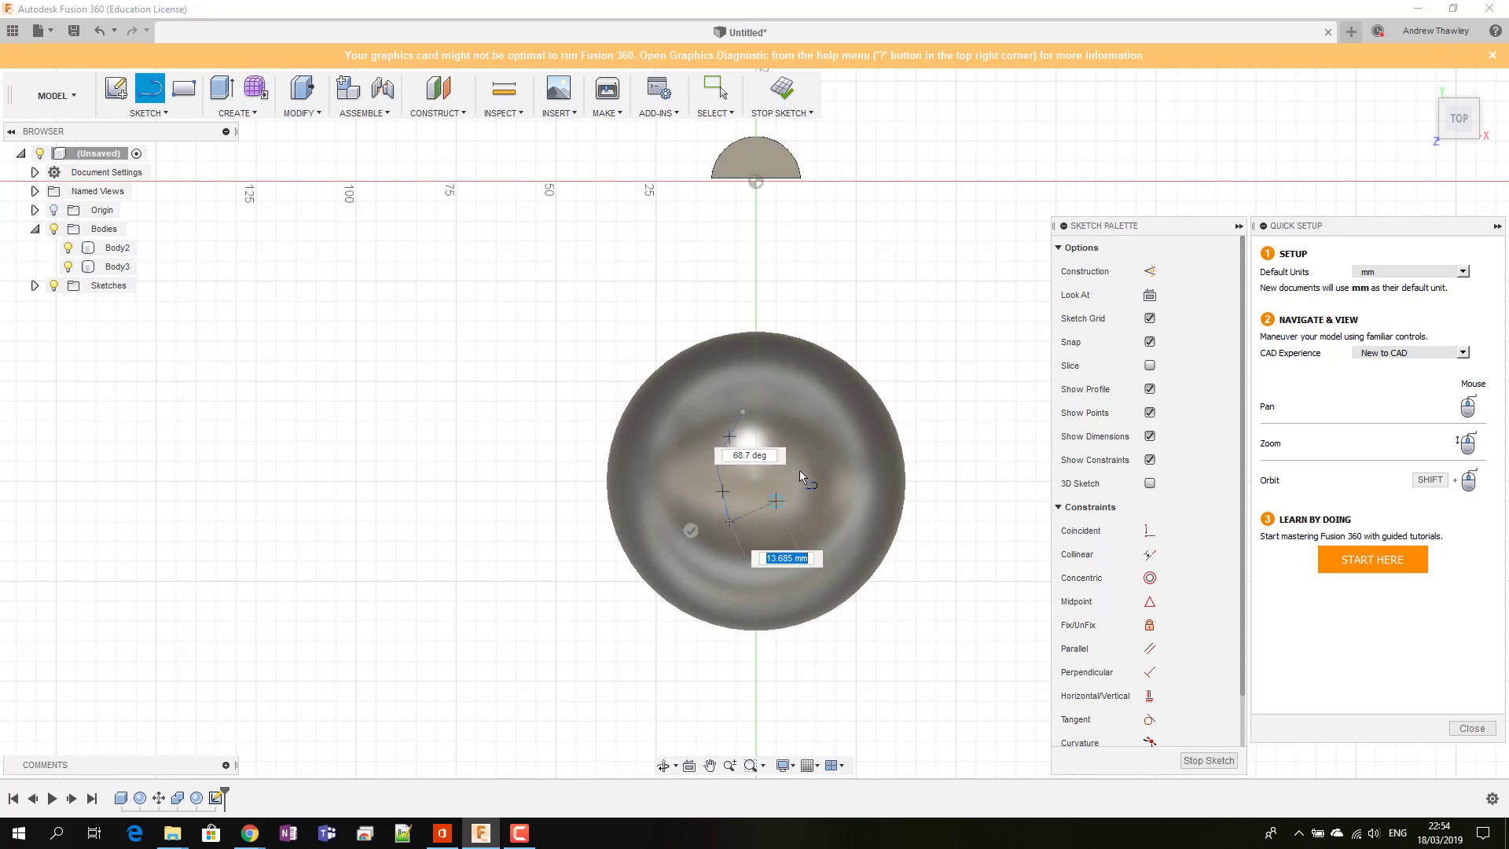
left_click(807, 463)
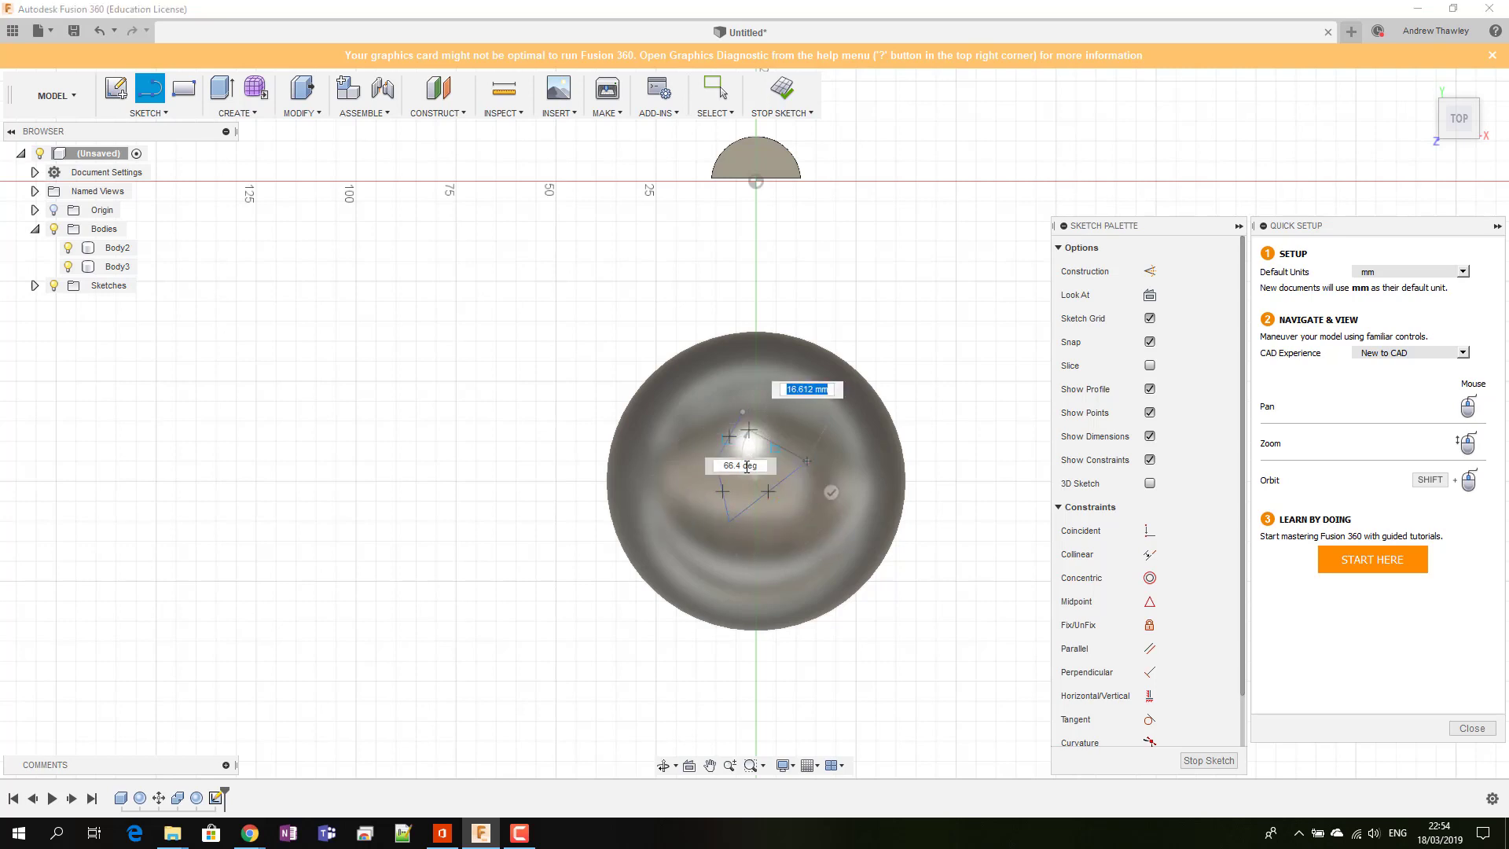
left_click(750, 460)
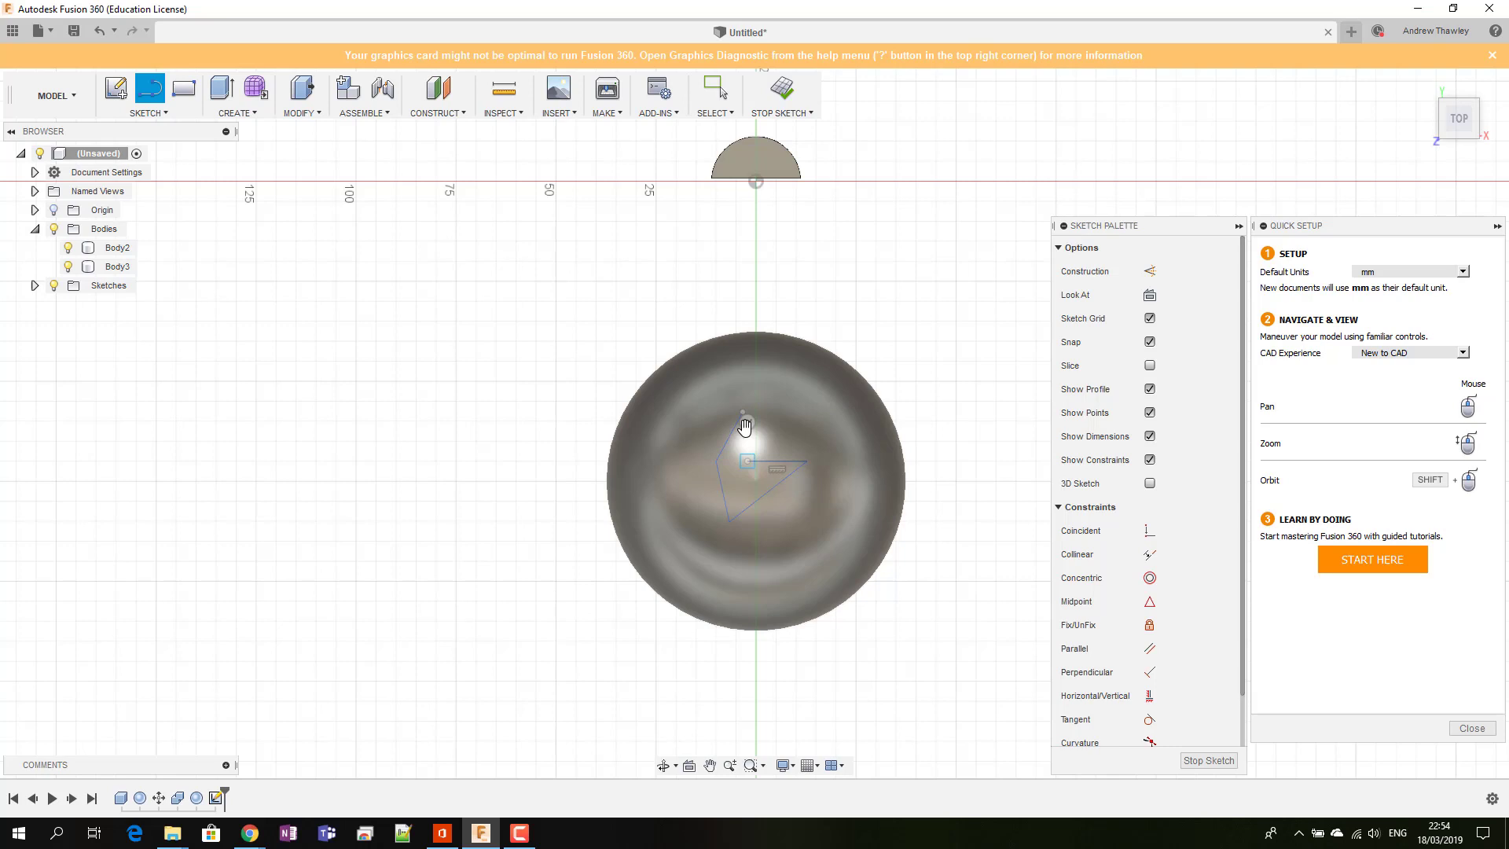
left_click(743, 419)
left_click(745, 413)
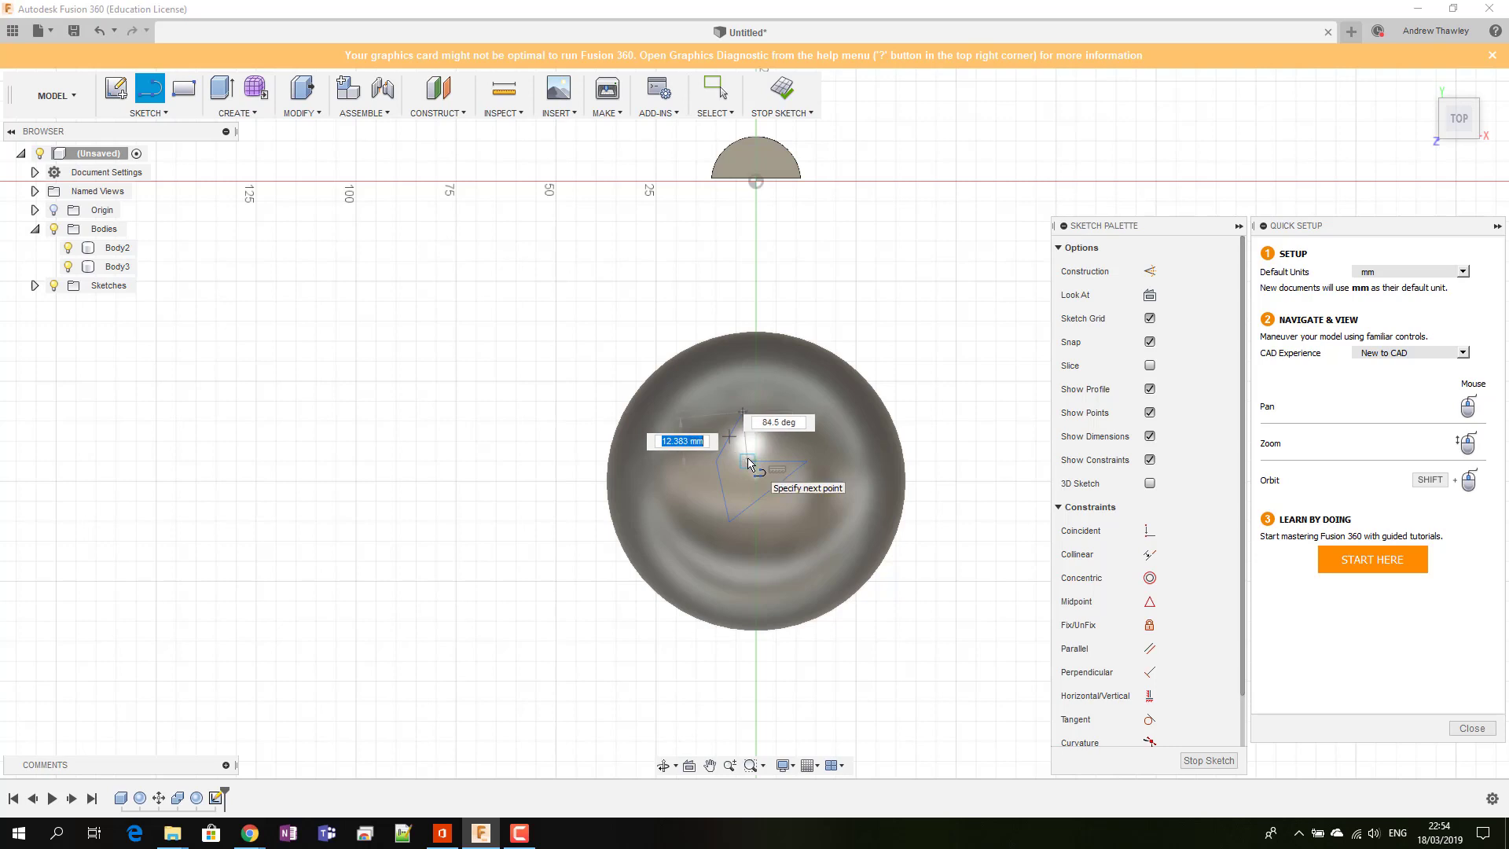
key("Escape")
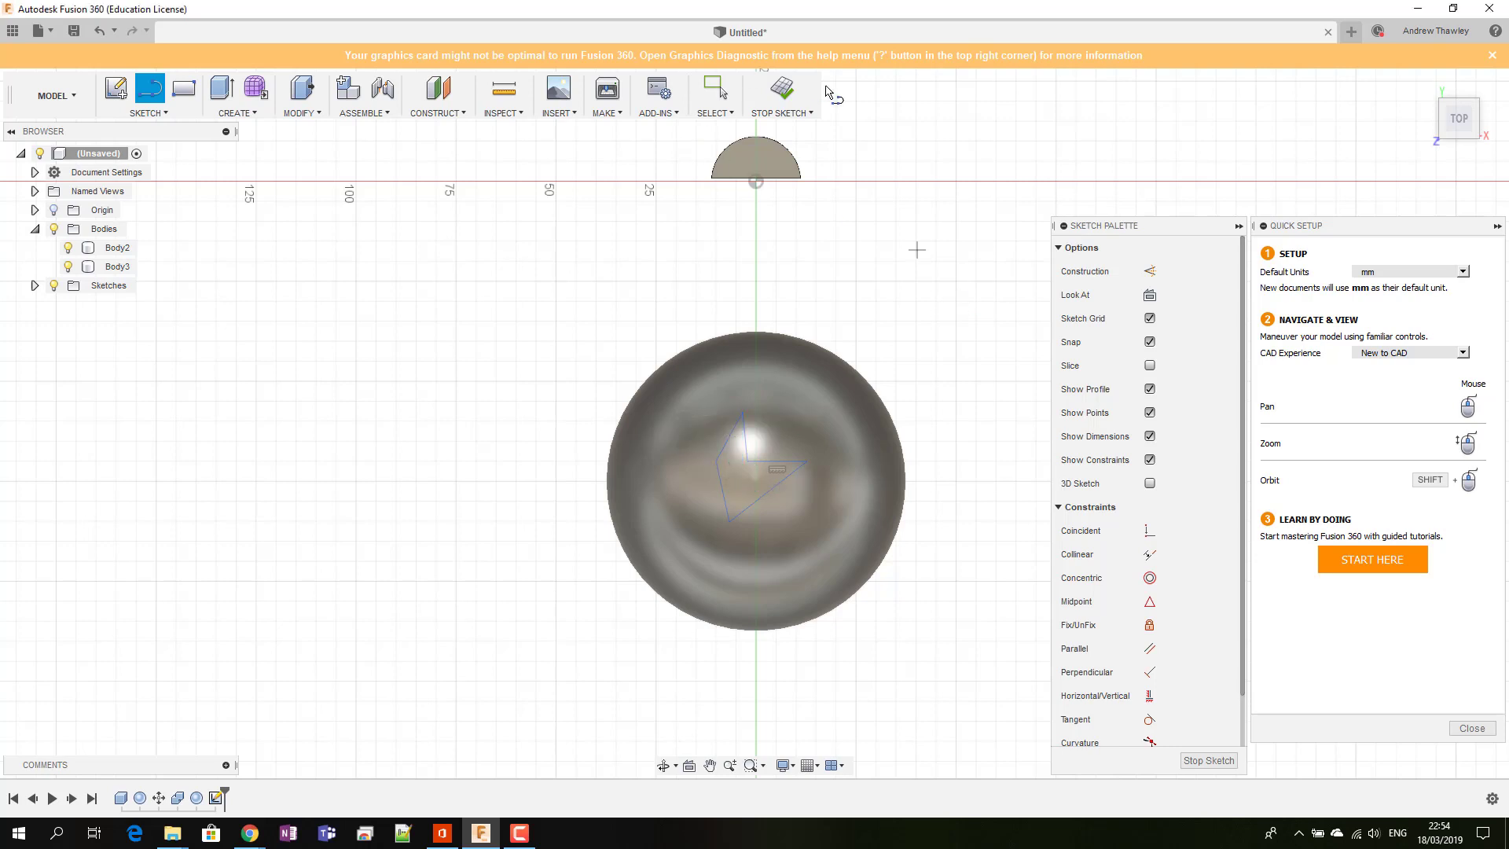
left_click(782, 88)
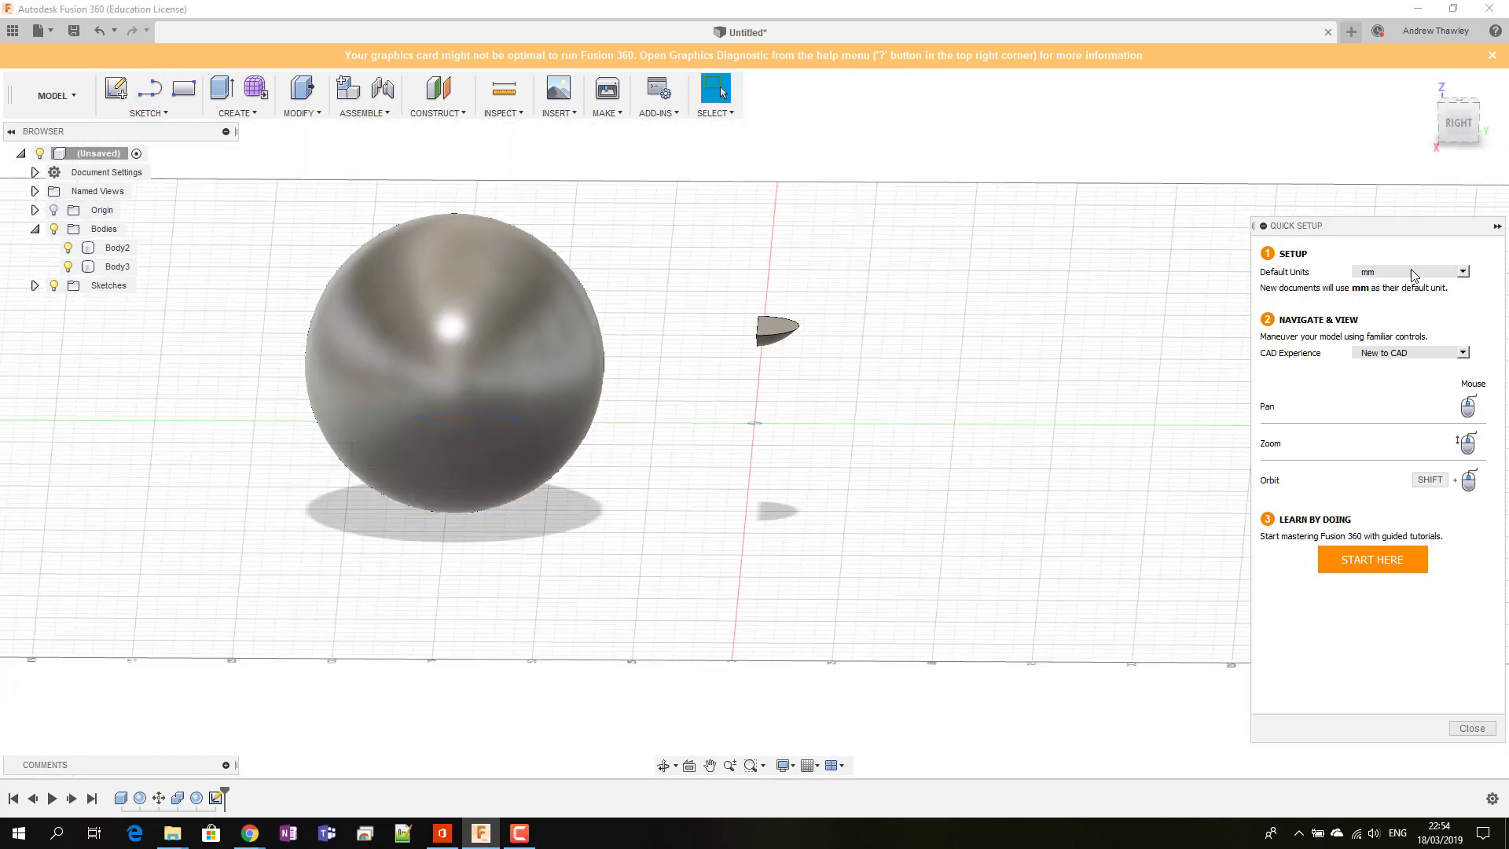
Step: Try to select the sketch profile inside the large sphere, and hide the sphere body to expose the profile
left_click(534, 383)
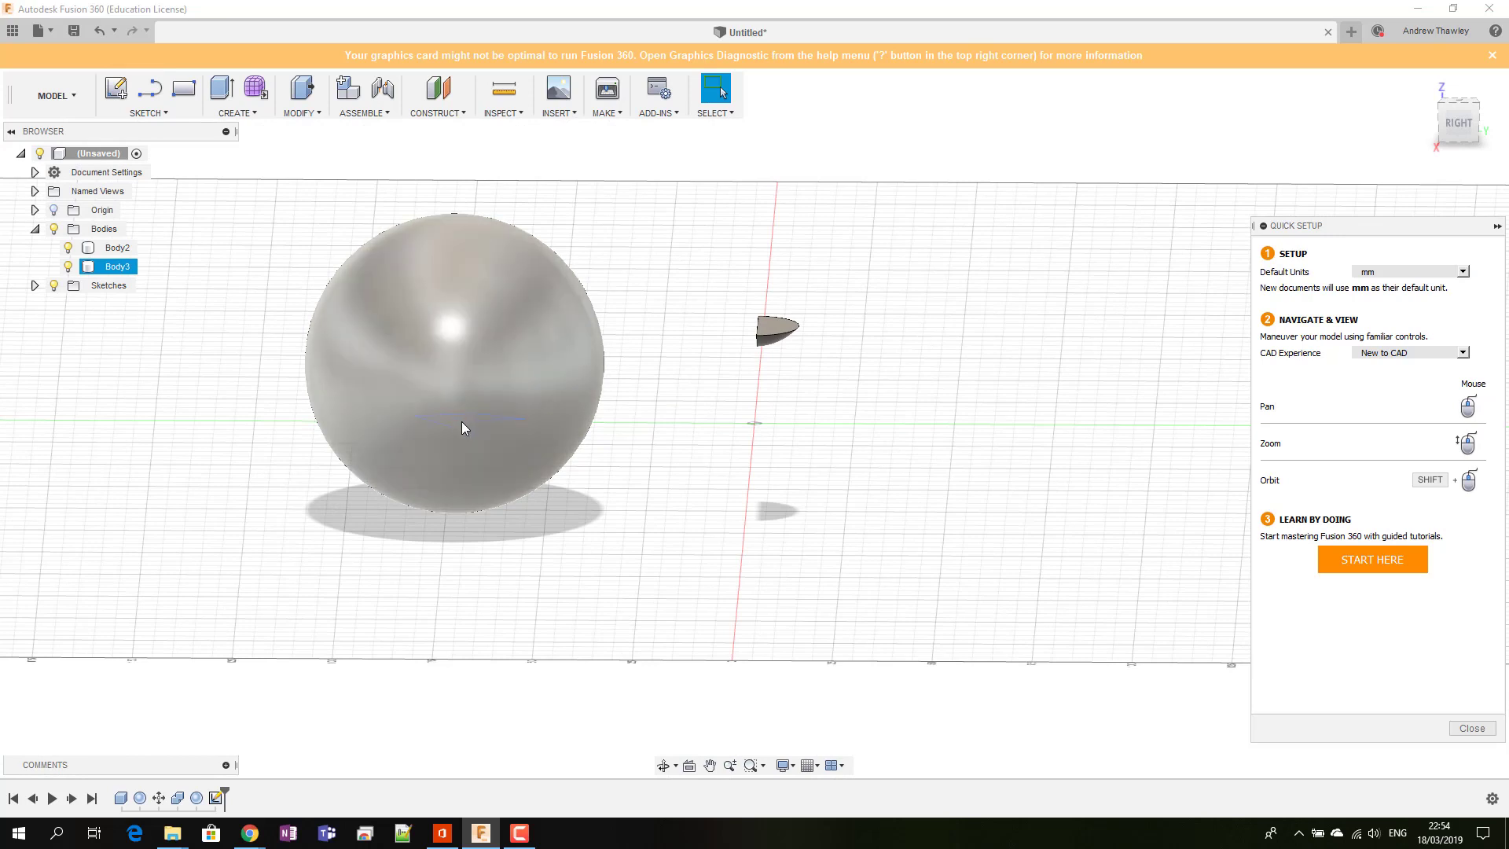
left_click(613, 545)
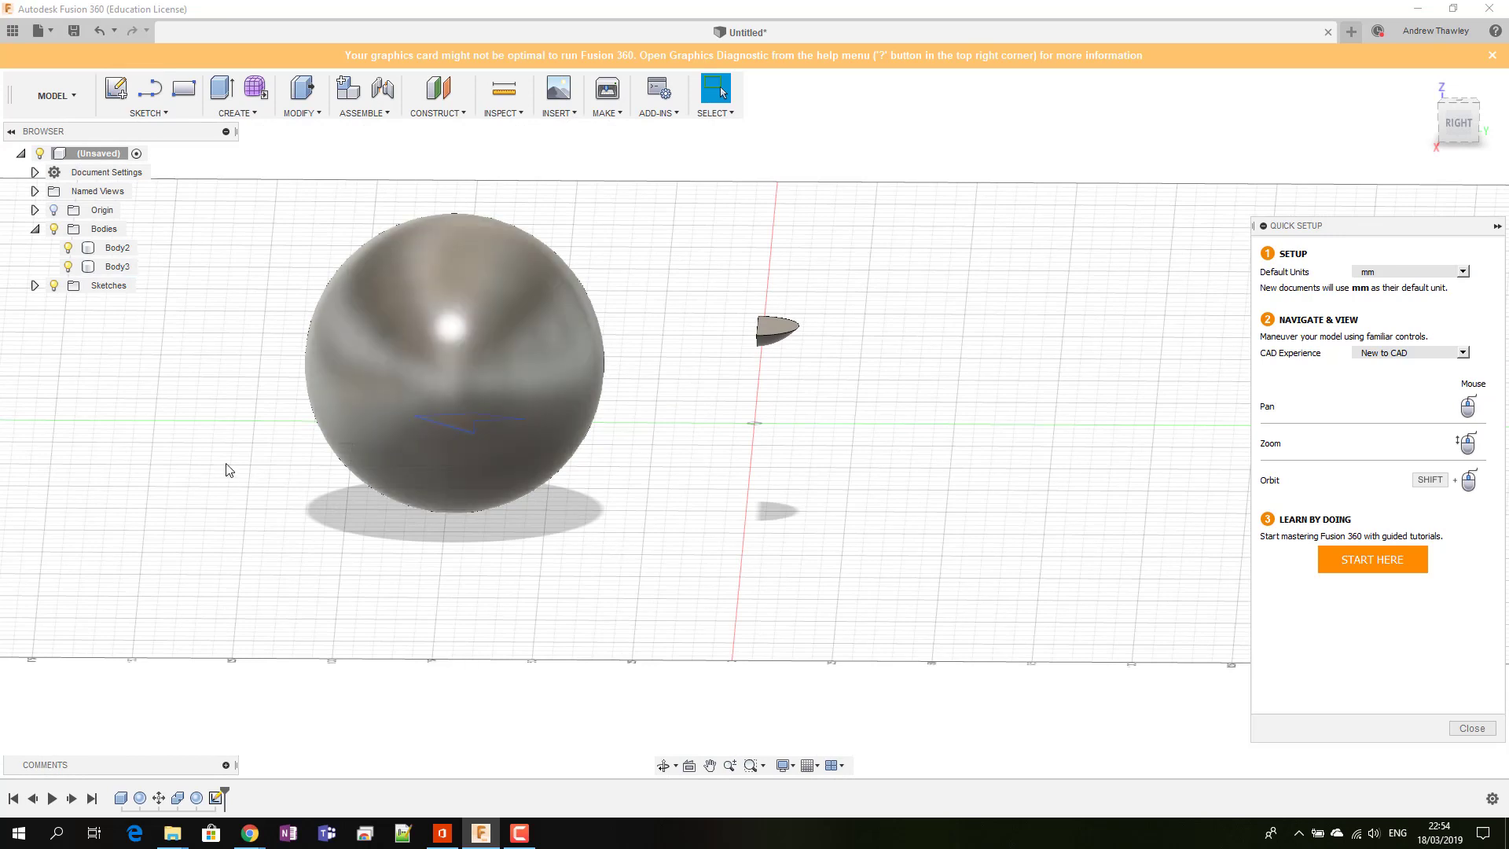
left_click(449, 400)
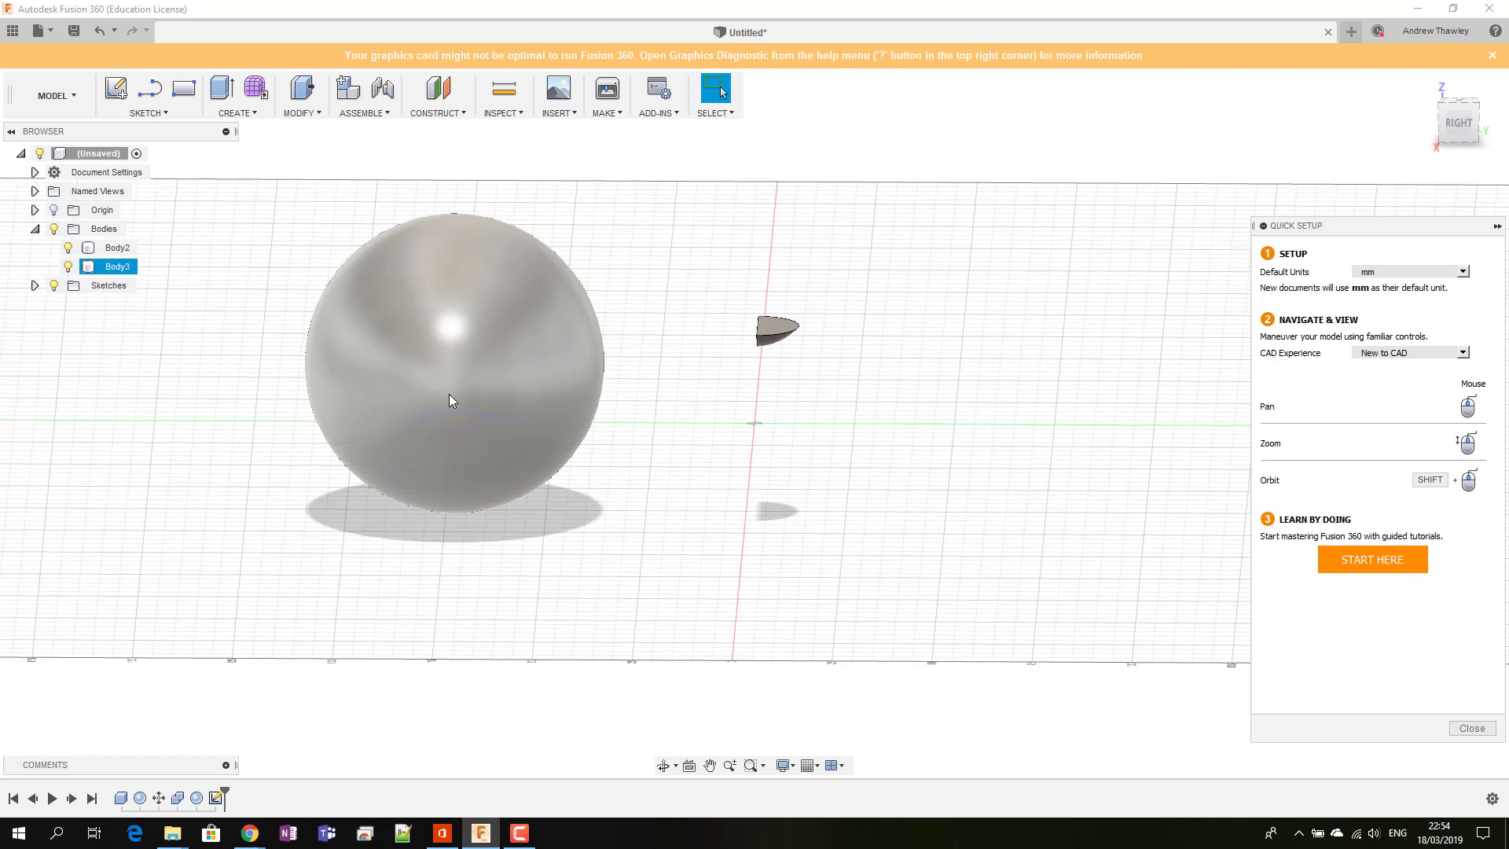
left_click(473, 445)
left_click(462, 424)
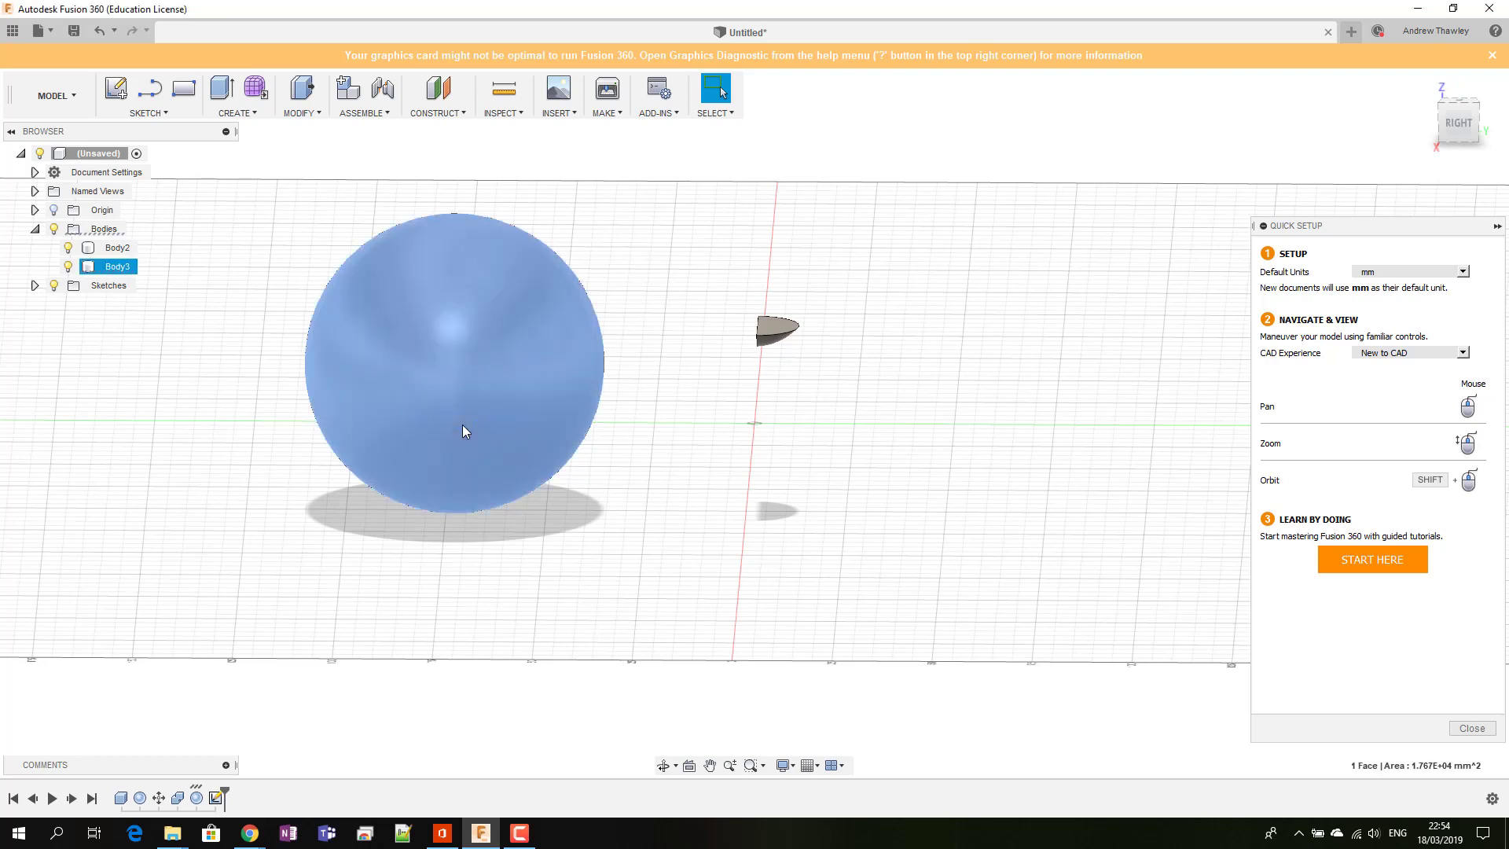
left_click(110, 266)
left_click(68, 267)
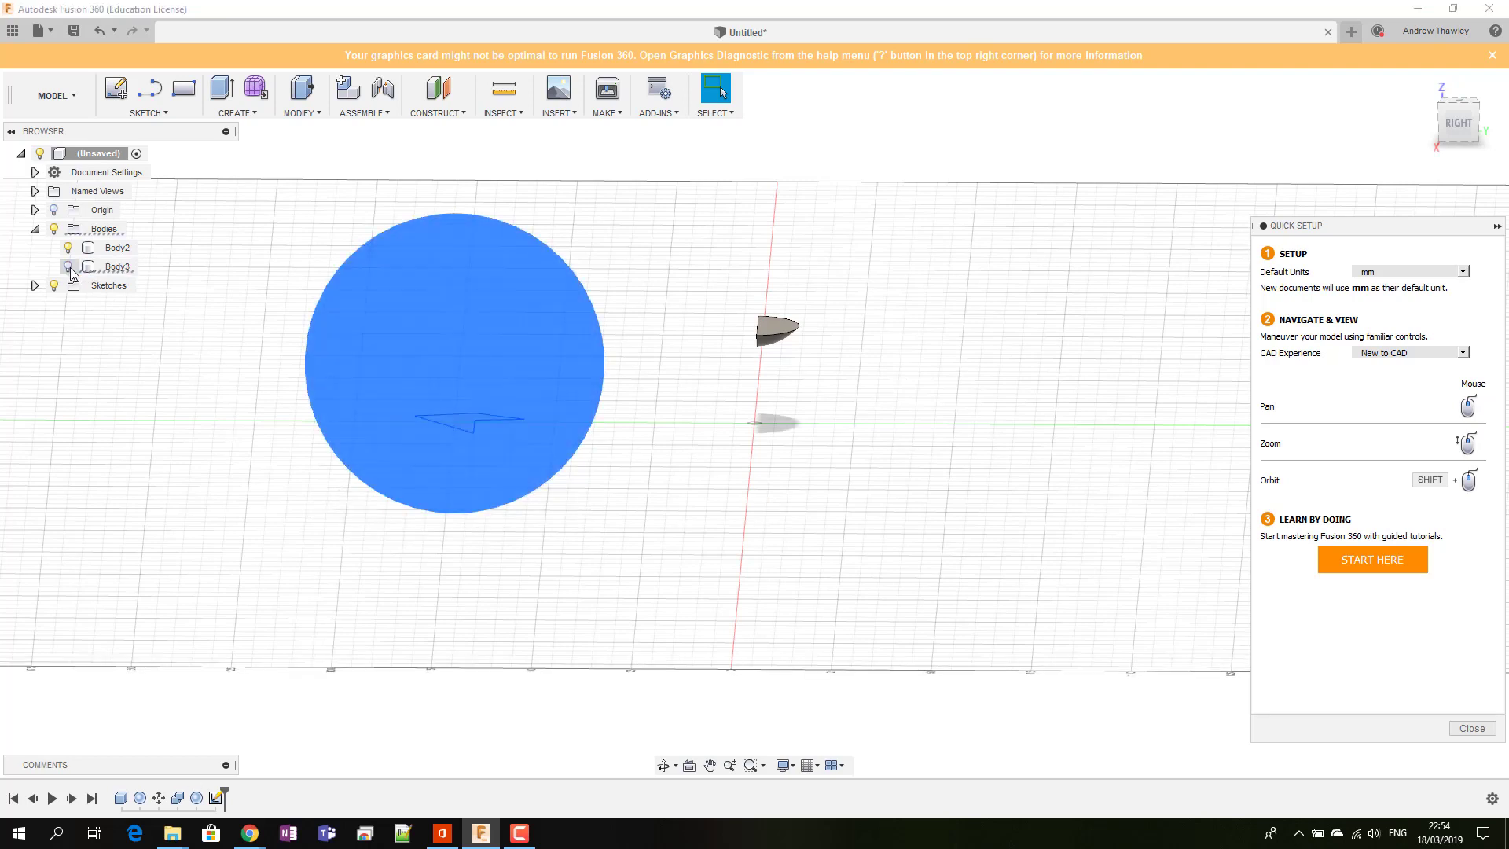
Step: Extrude the five-sided sketch profile upward to a distance of 60 mm and show the hidden large sphere again
left_click(699, 479)
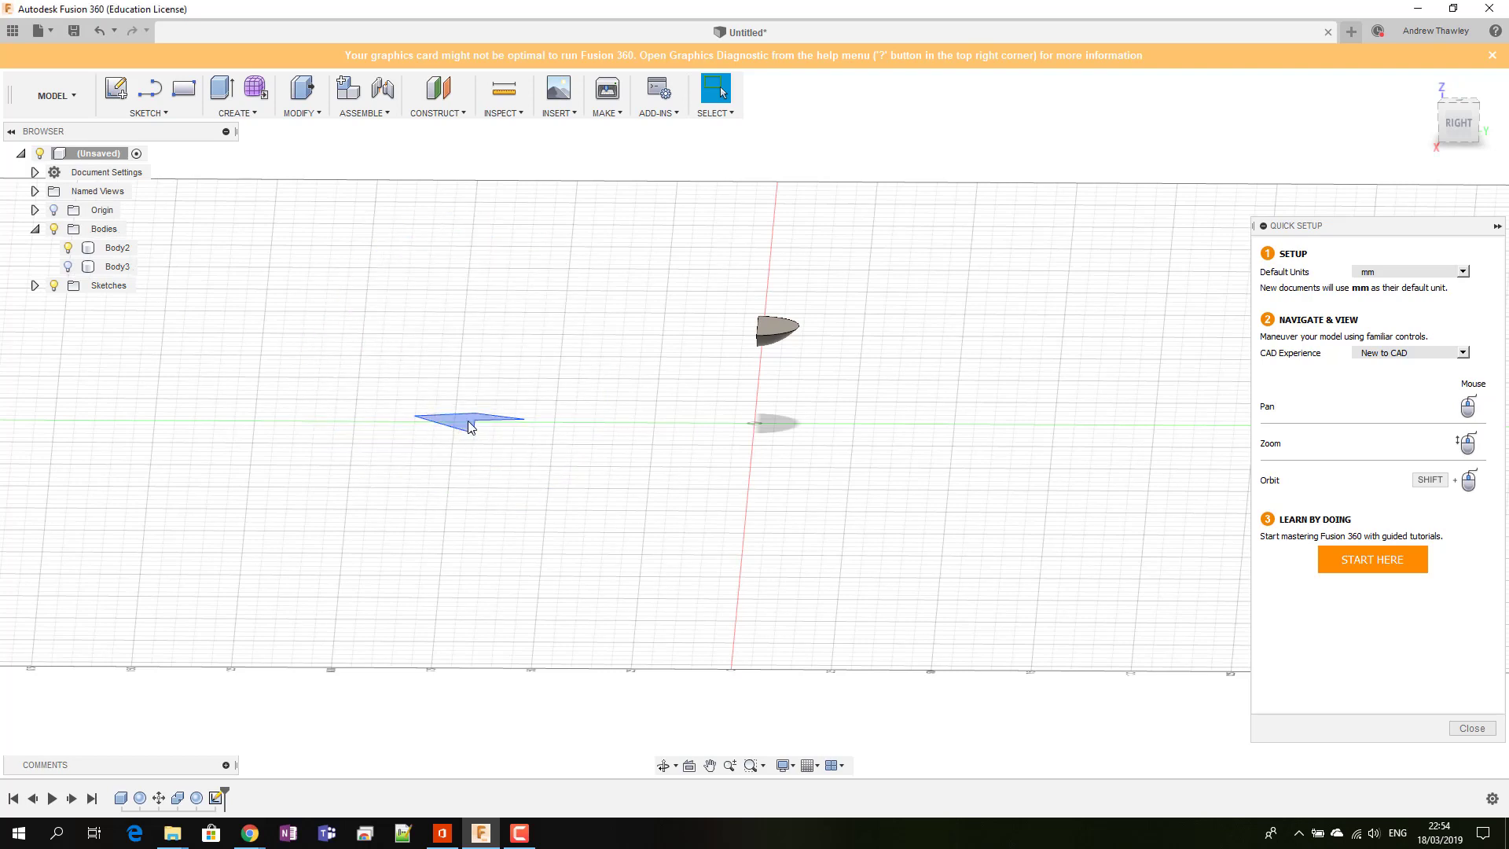
left_click(304, 118)
left_click(319, 125)
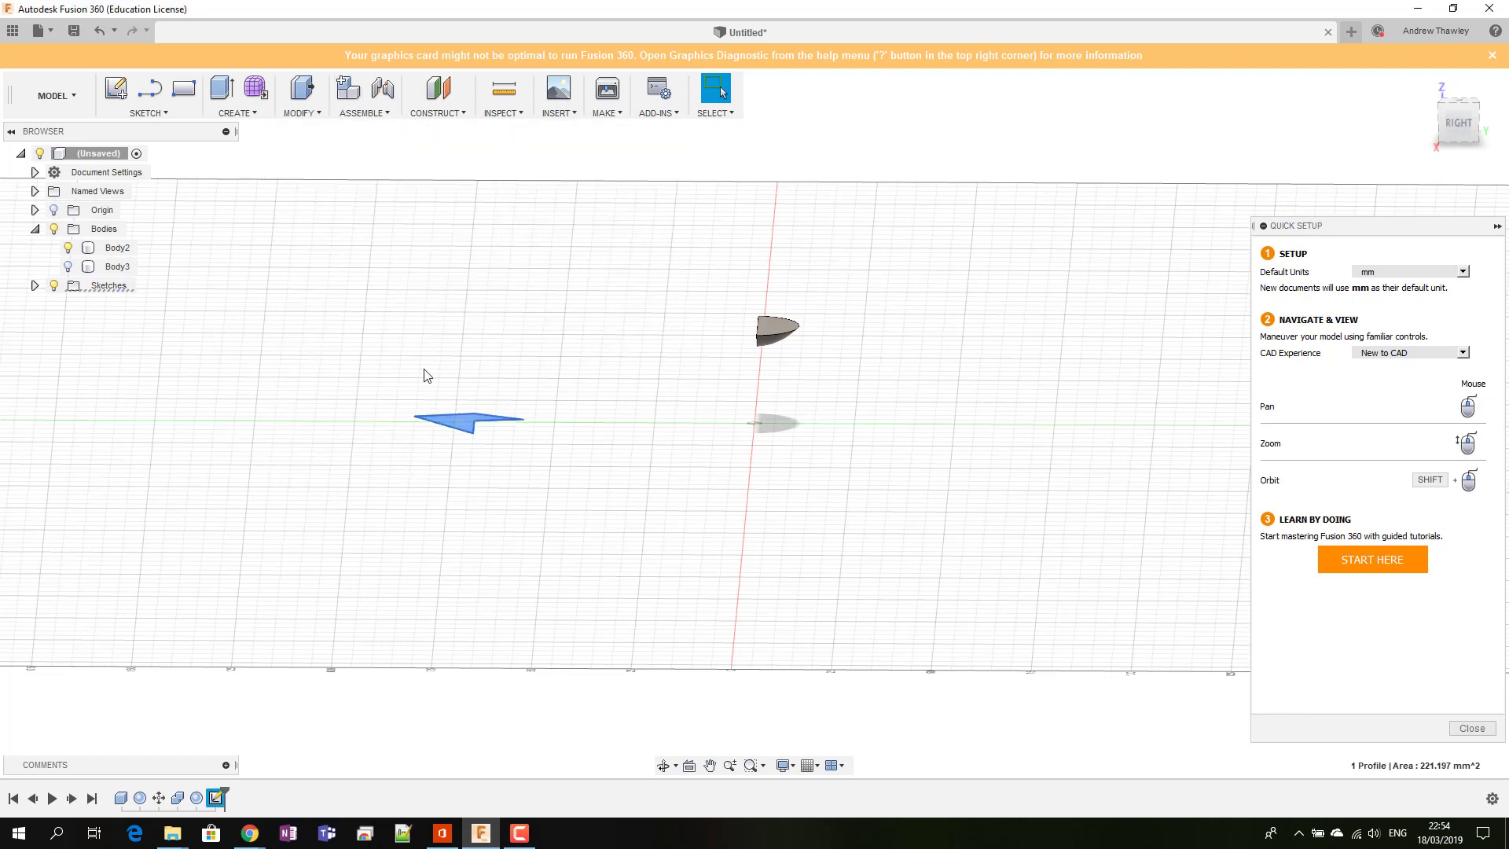
left_click_drag(468, 407, 469, 289)
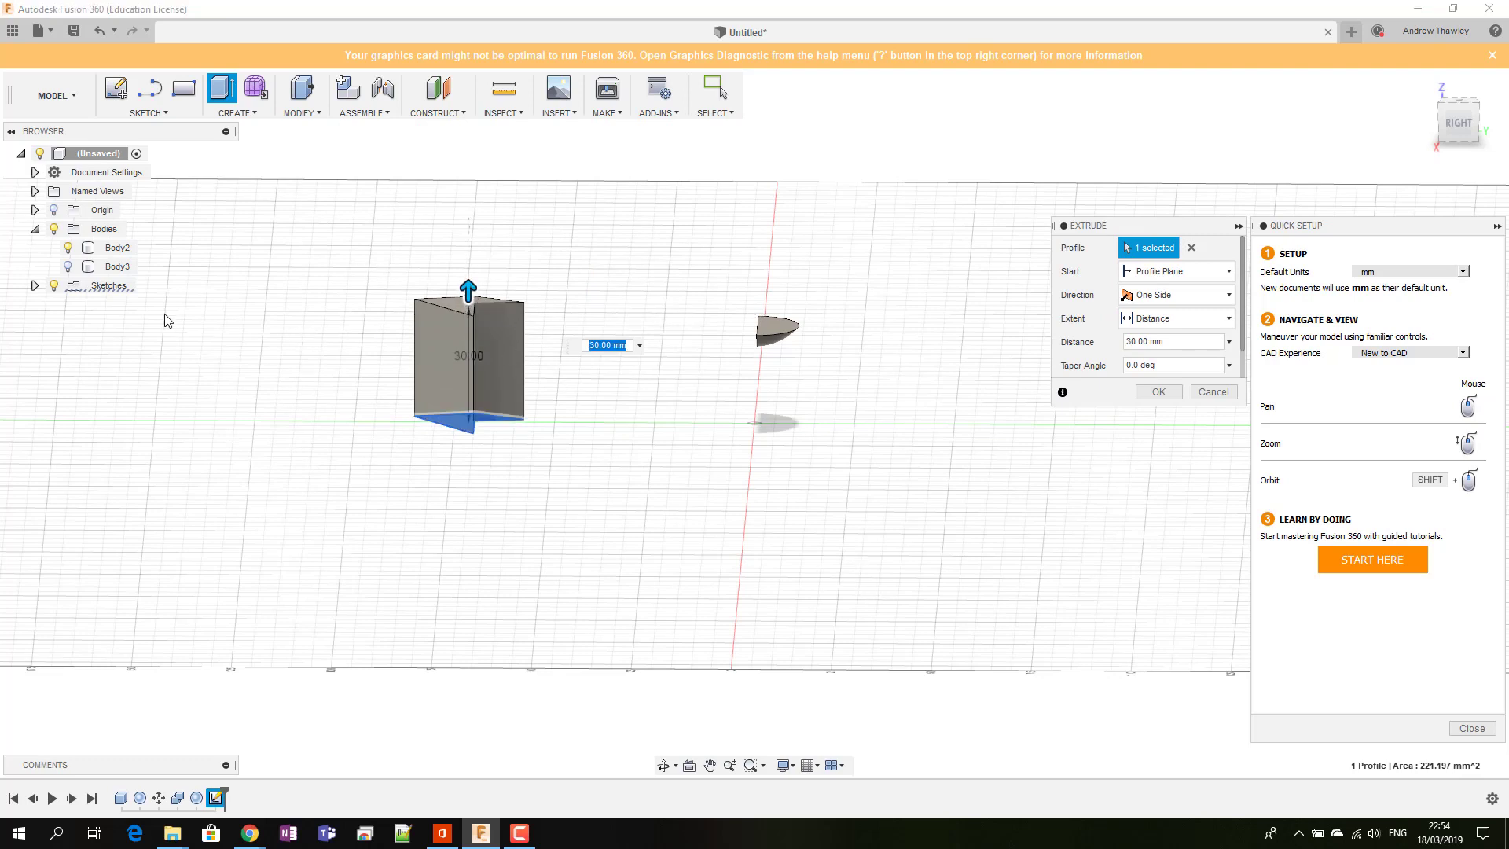
left_click(69, 266)
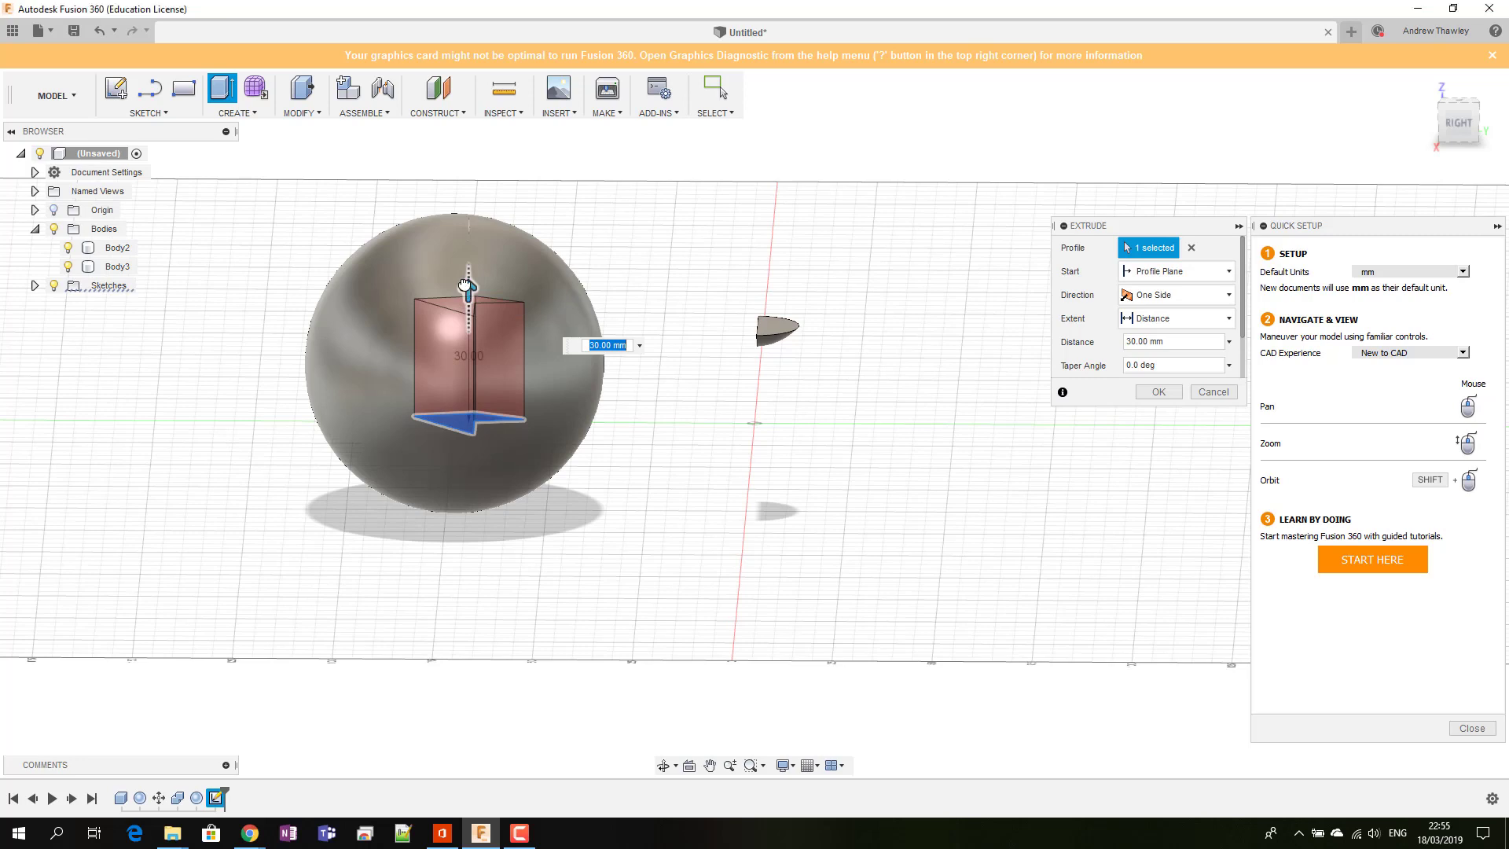
left_click_drag(466, 284, 483, 174)
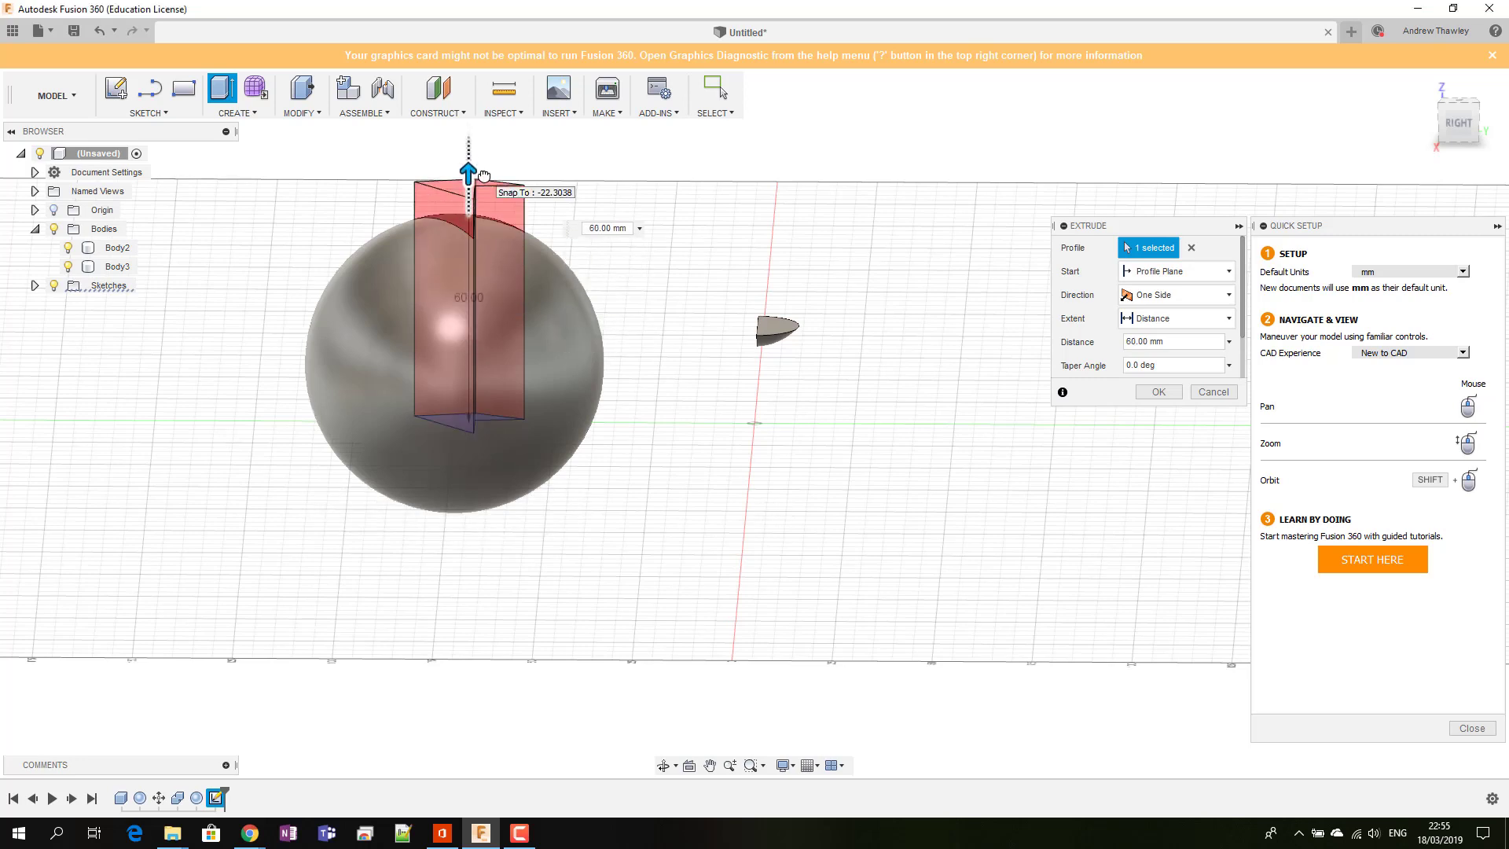
Step: Set the operation of the five-sided profile's extrusion to Intersect
mouse_move(1449, 129)
left_mouse_down()
mouse_move(1415, 173)
mouse_move(1430, 152)
left_mouse_up()
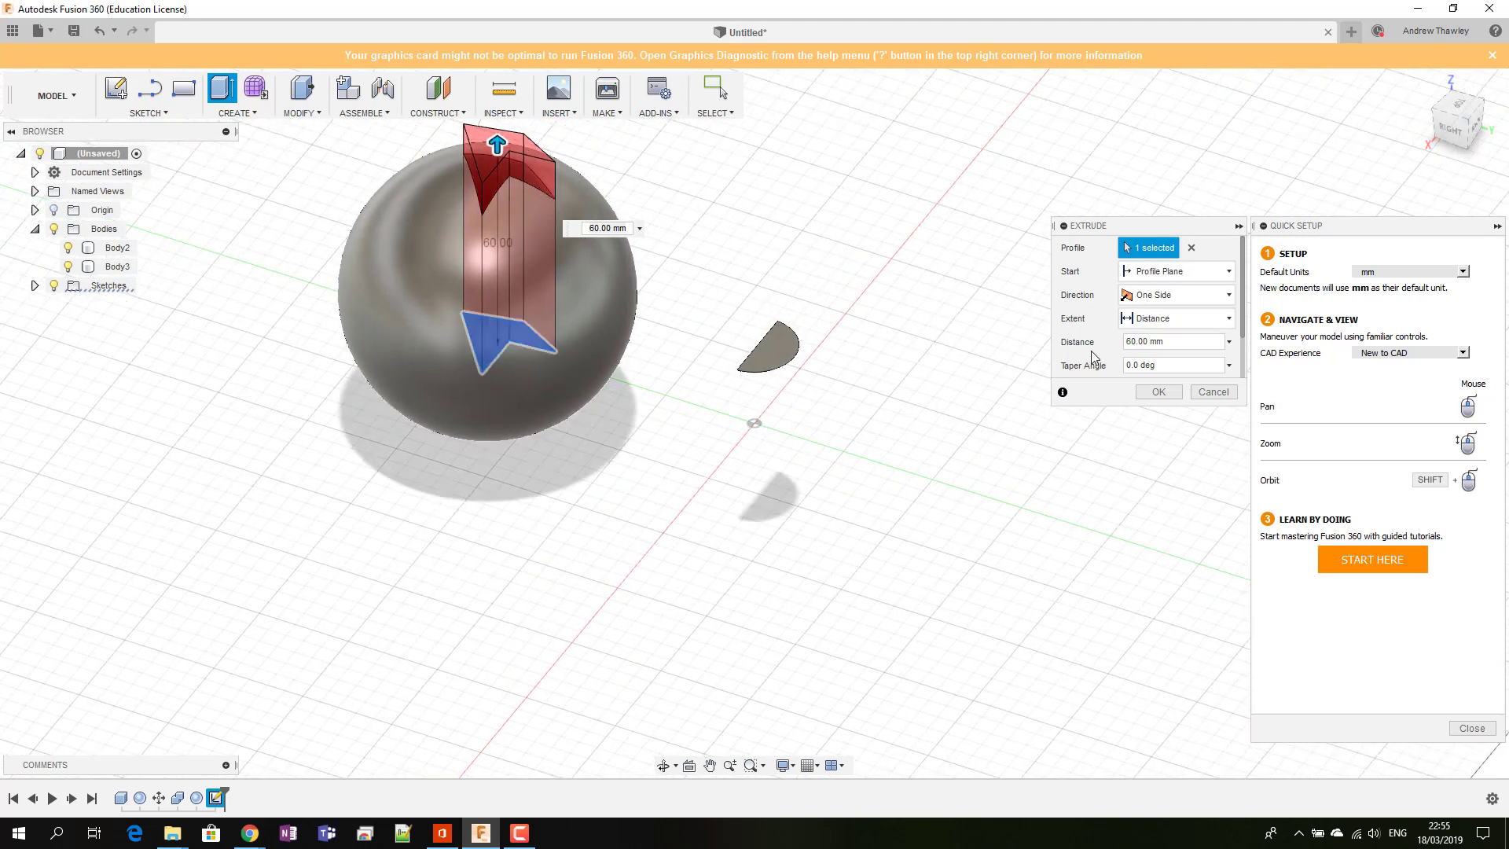
scroll(1091, 351, "down", 2)
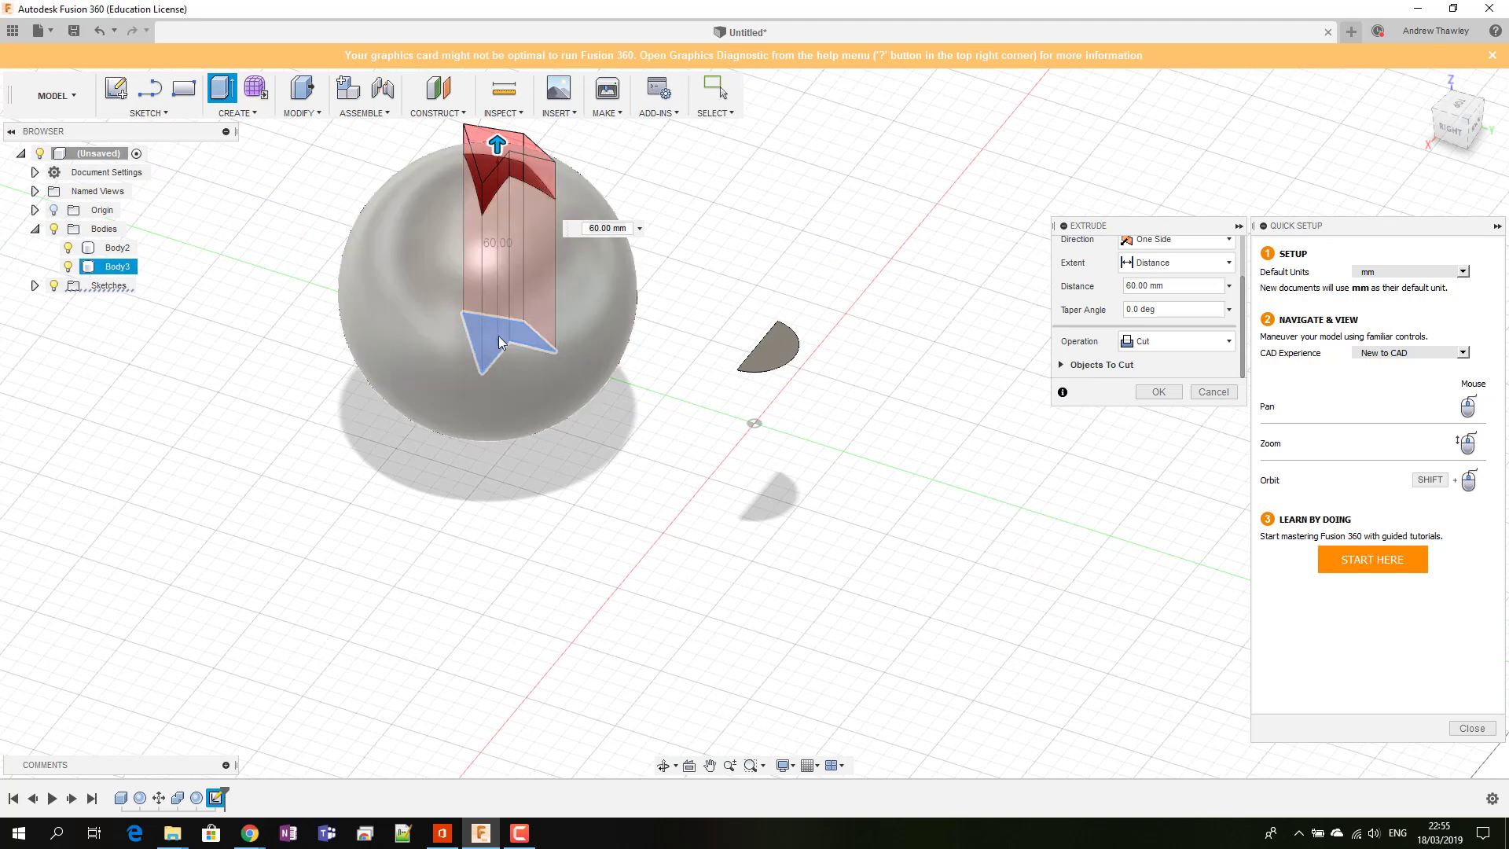
left_click(1177, 334)
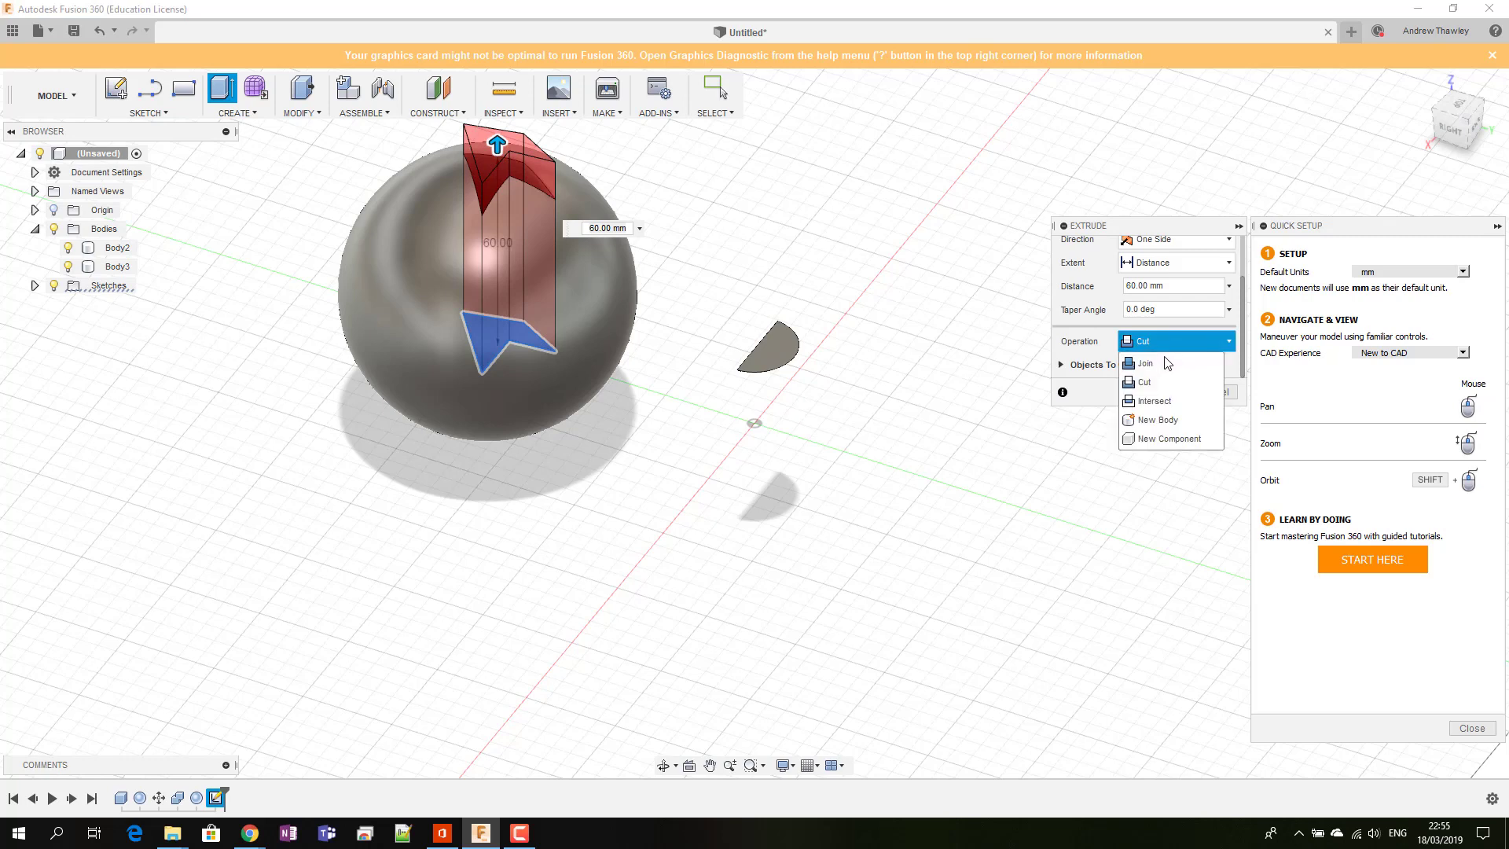
left_click(1149, 400)
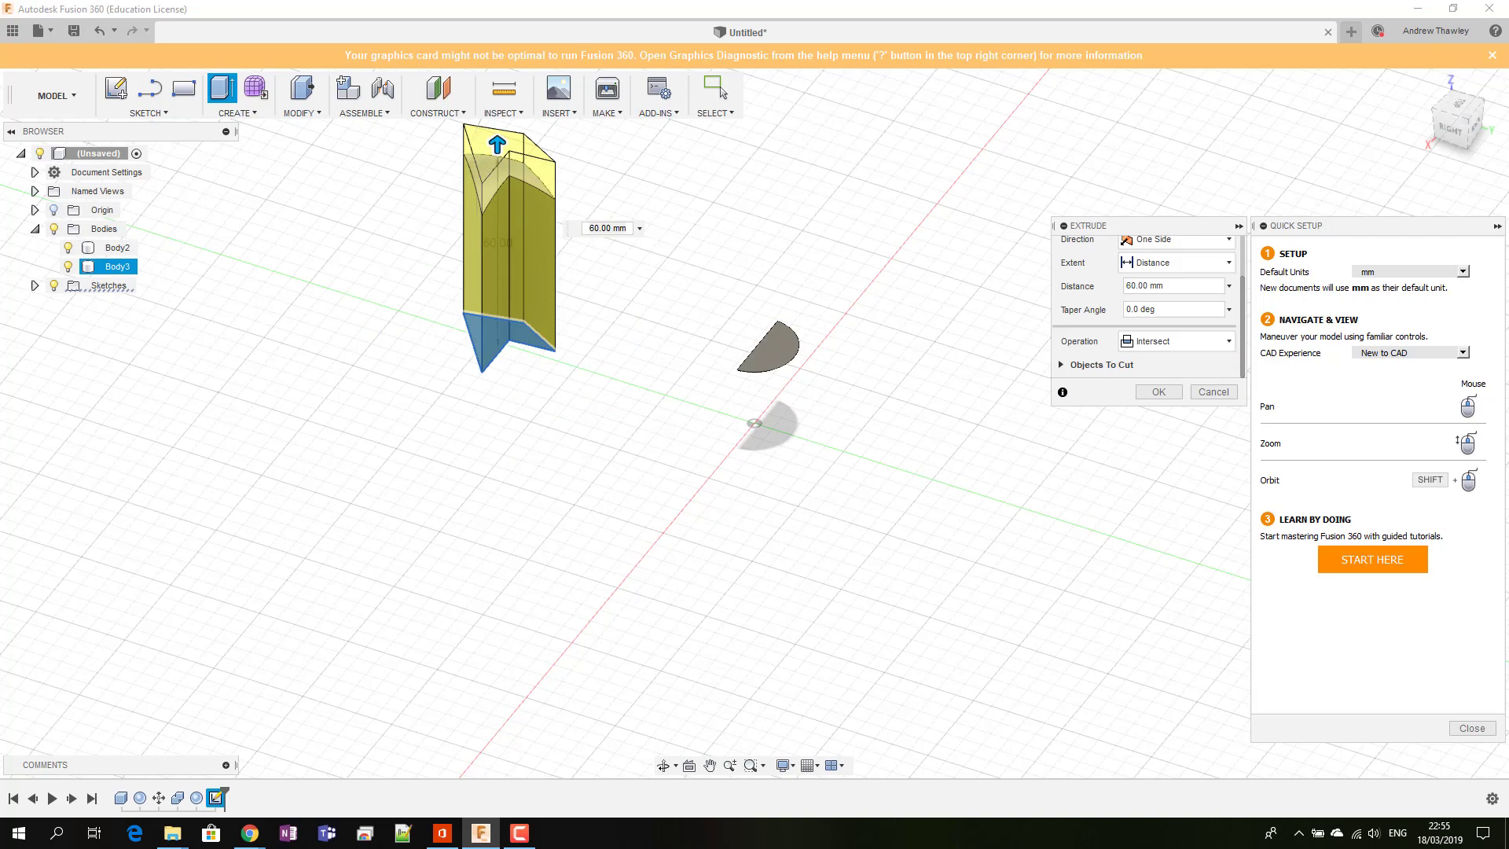
Step: Switch the five-sided profile's extrusion to Join and shorten its distance to 25 mm, inside the large sphere
left_click_drag(1454, 127, 1406, 165)
left_click(1180, 343)
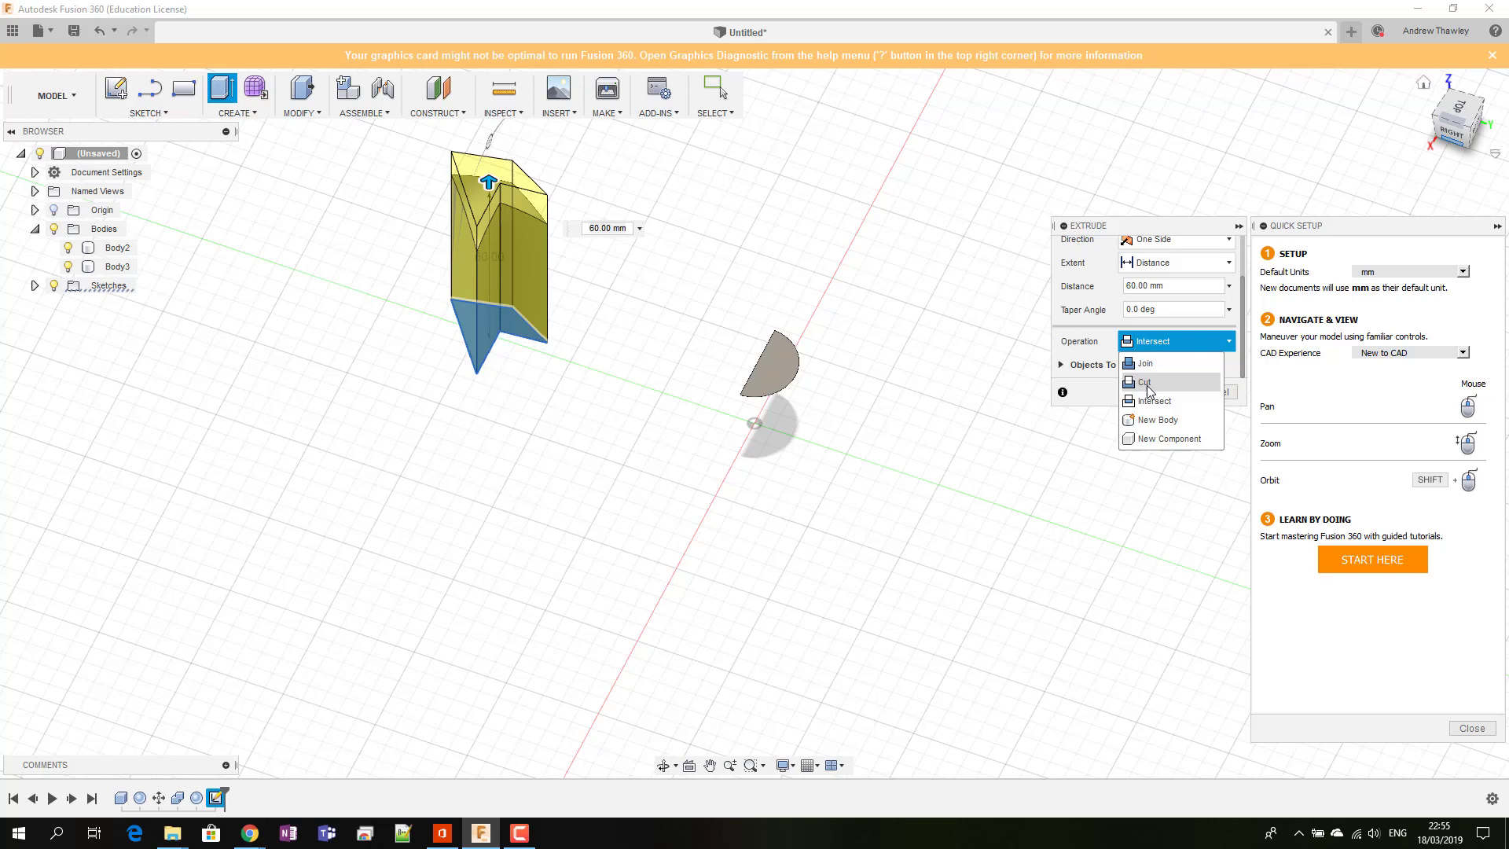
left_click(1151, 363)
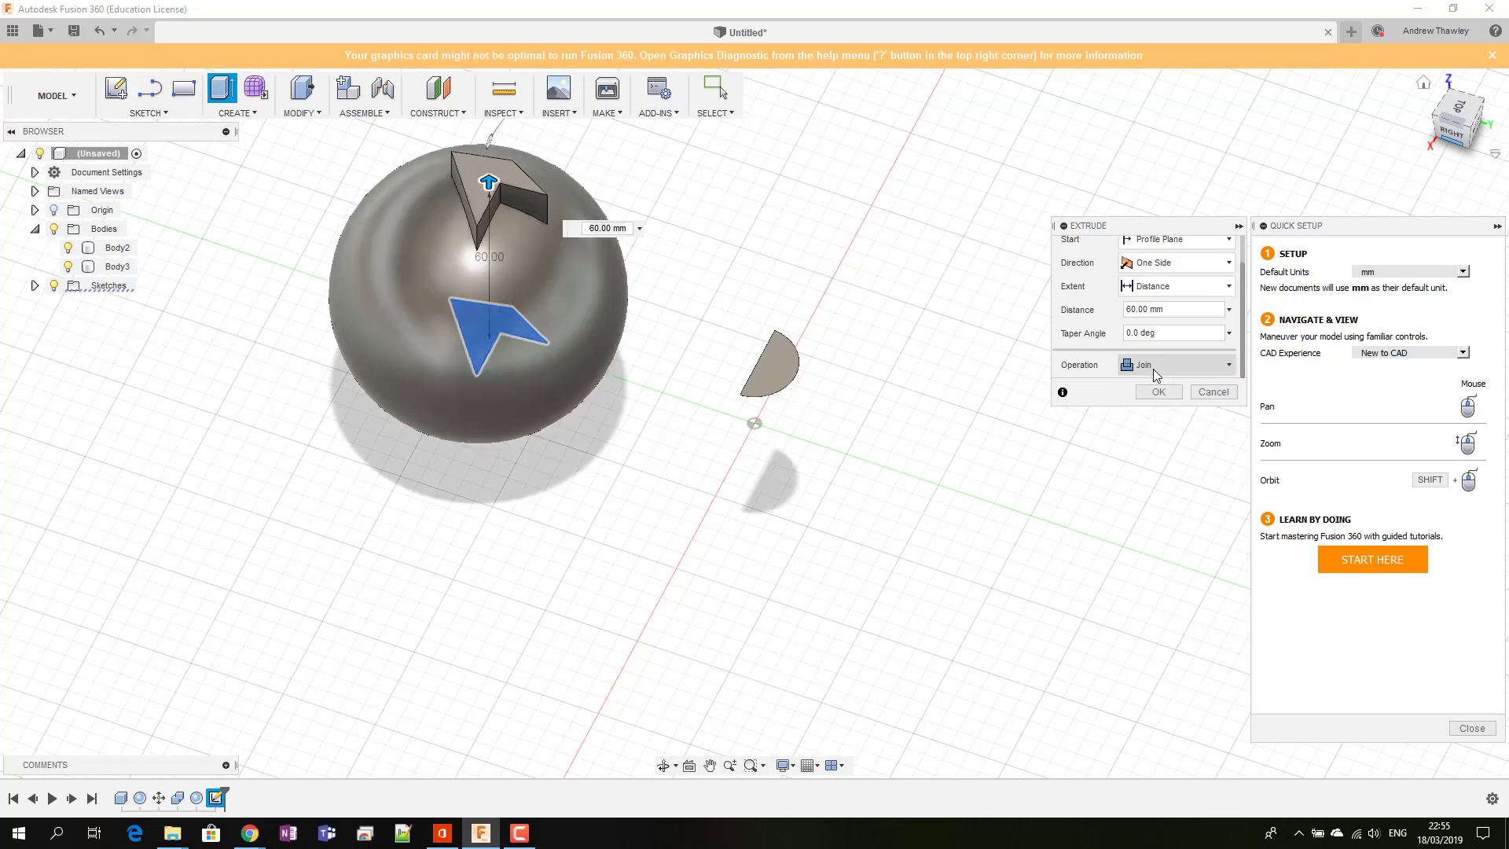
left_click_drag(489, 179, 488, 267)
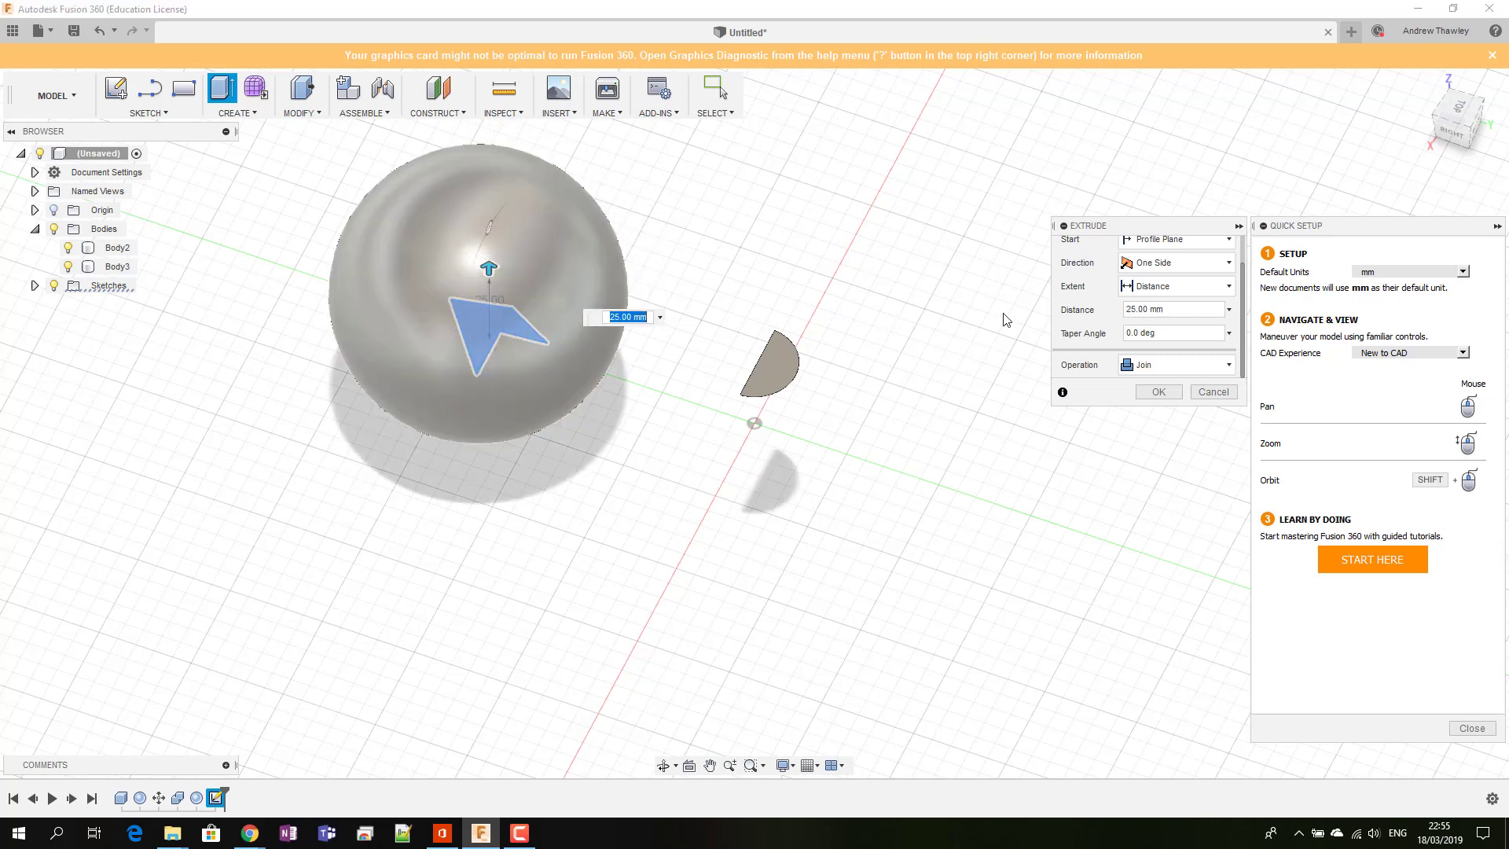
Step: Change the five-sided profile's extrusion to Cut and apply it to the large sphere
left_click(1158, 374)
left_click(1146, 405)
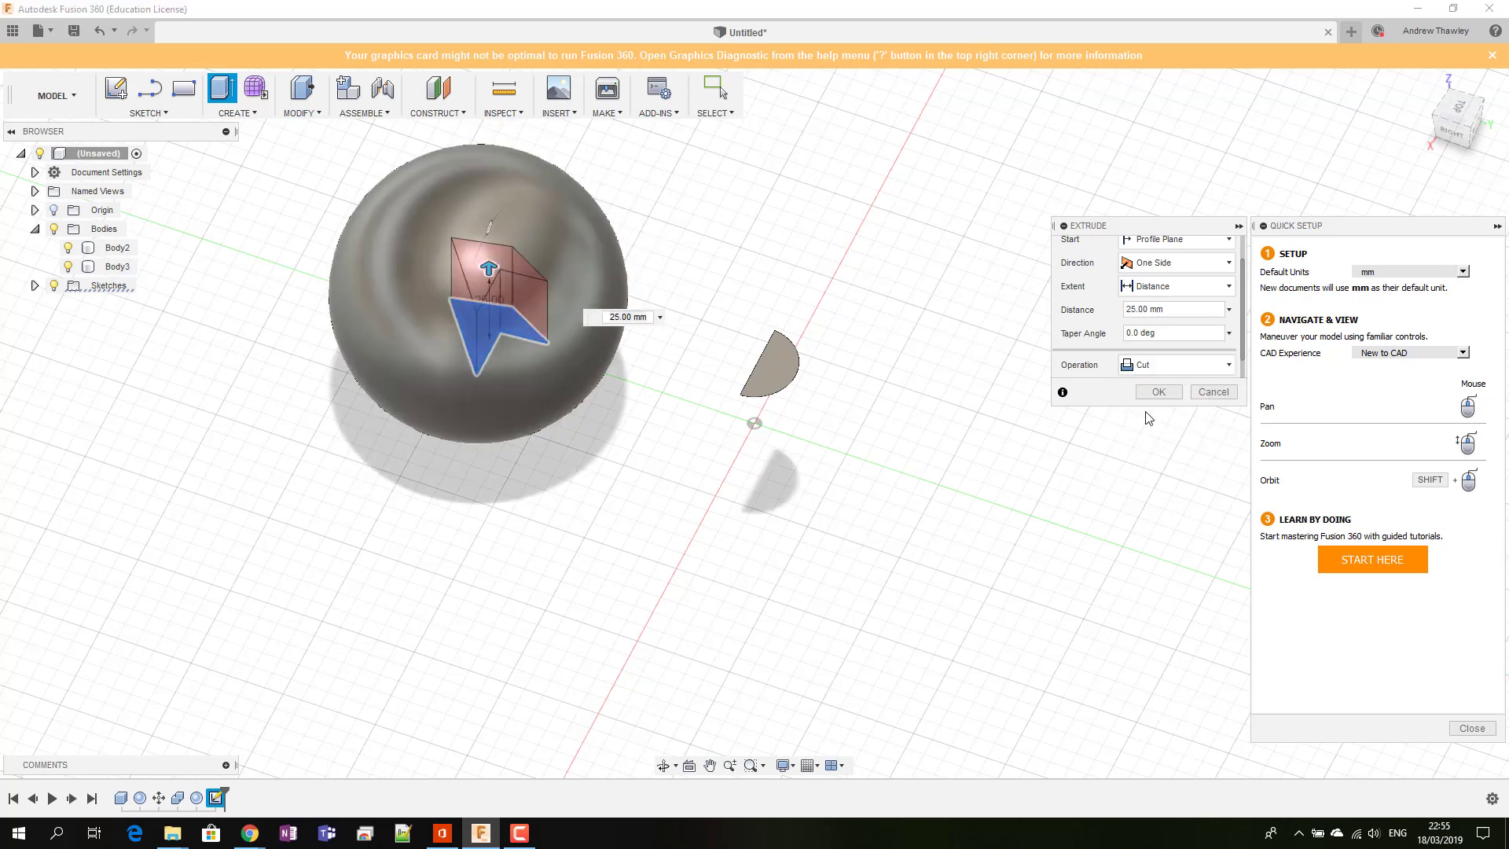
left_click(1156, 396)
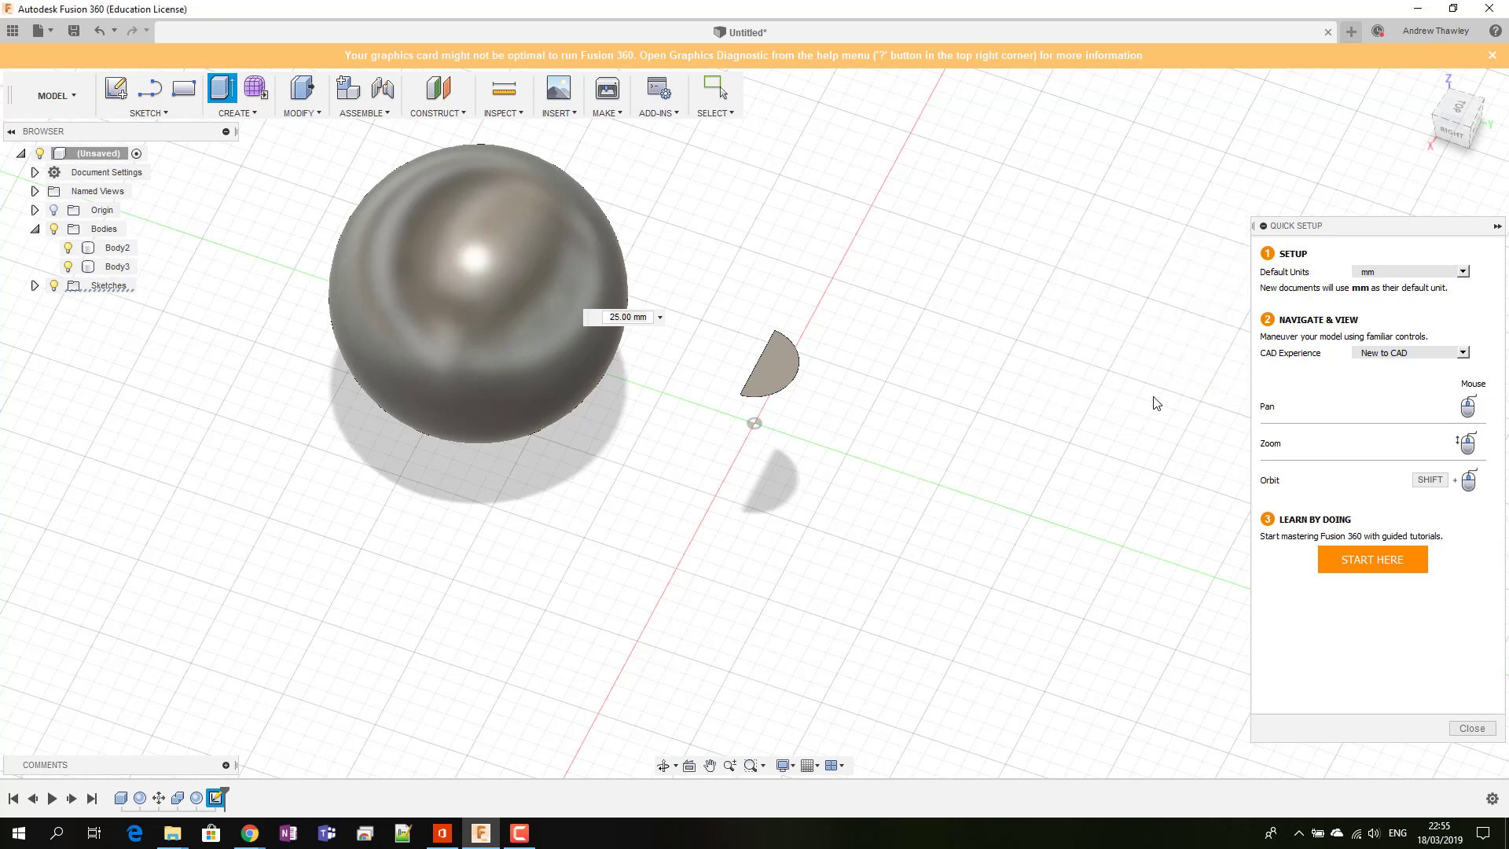
left_click(438, 281)
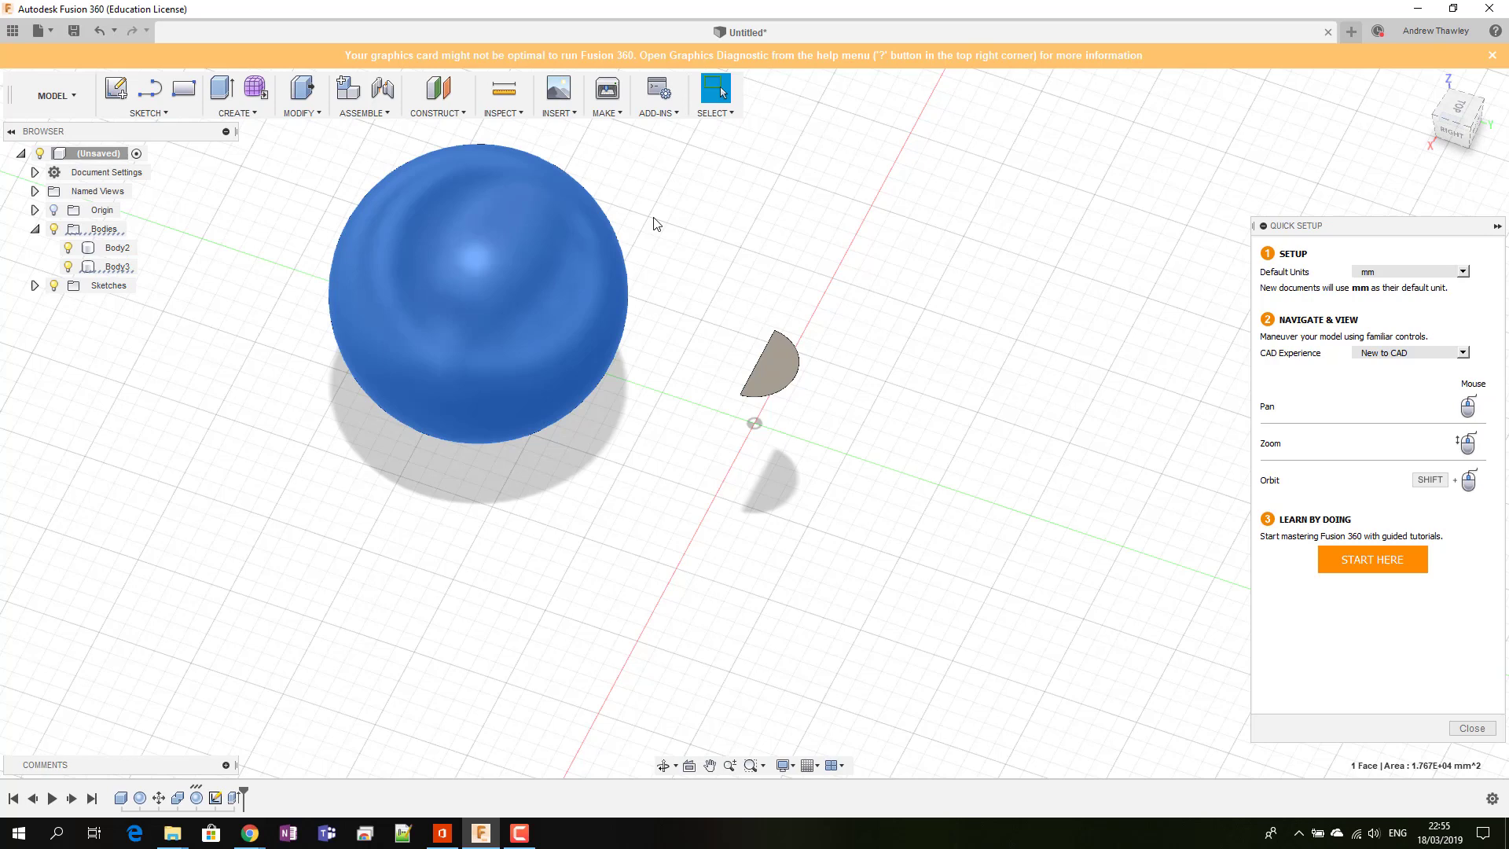
Step: Add bold Arial sketch text HELLO, 10 mm high, on the horizontal origin plane between the half-sphere and the large sphere
left_click(141, 113)
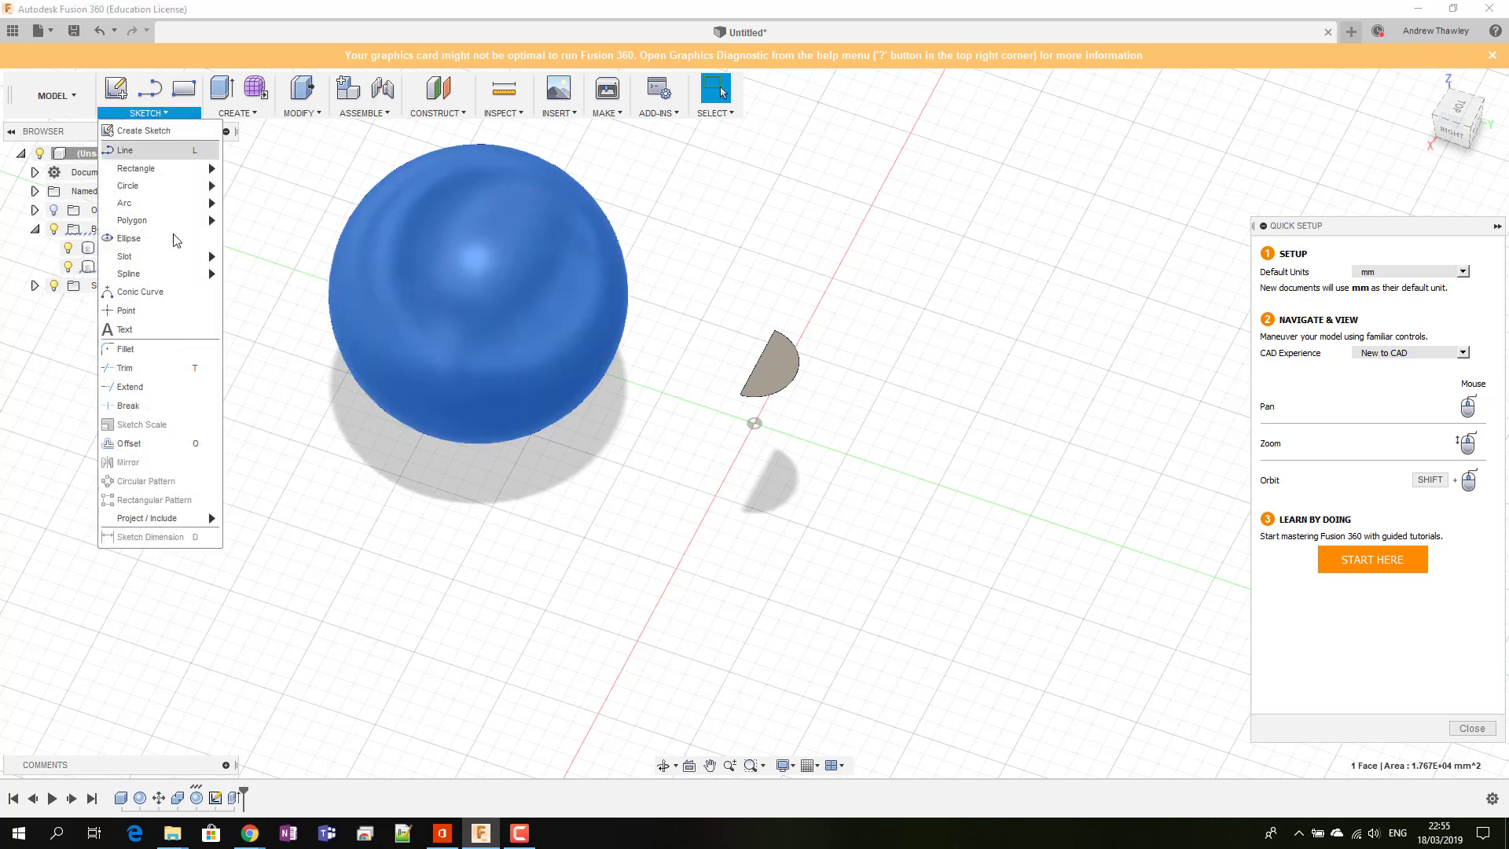
left_click(124, 329)
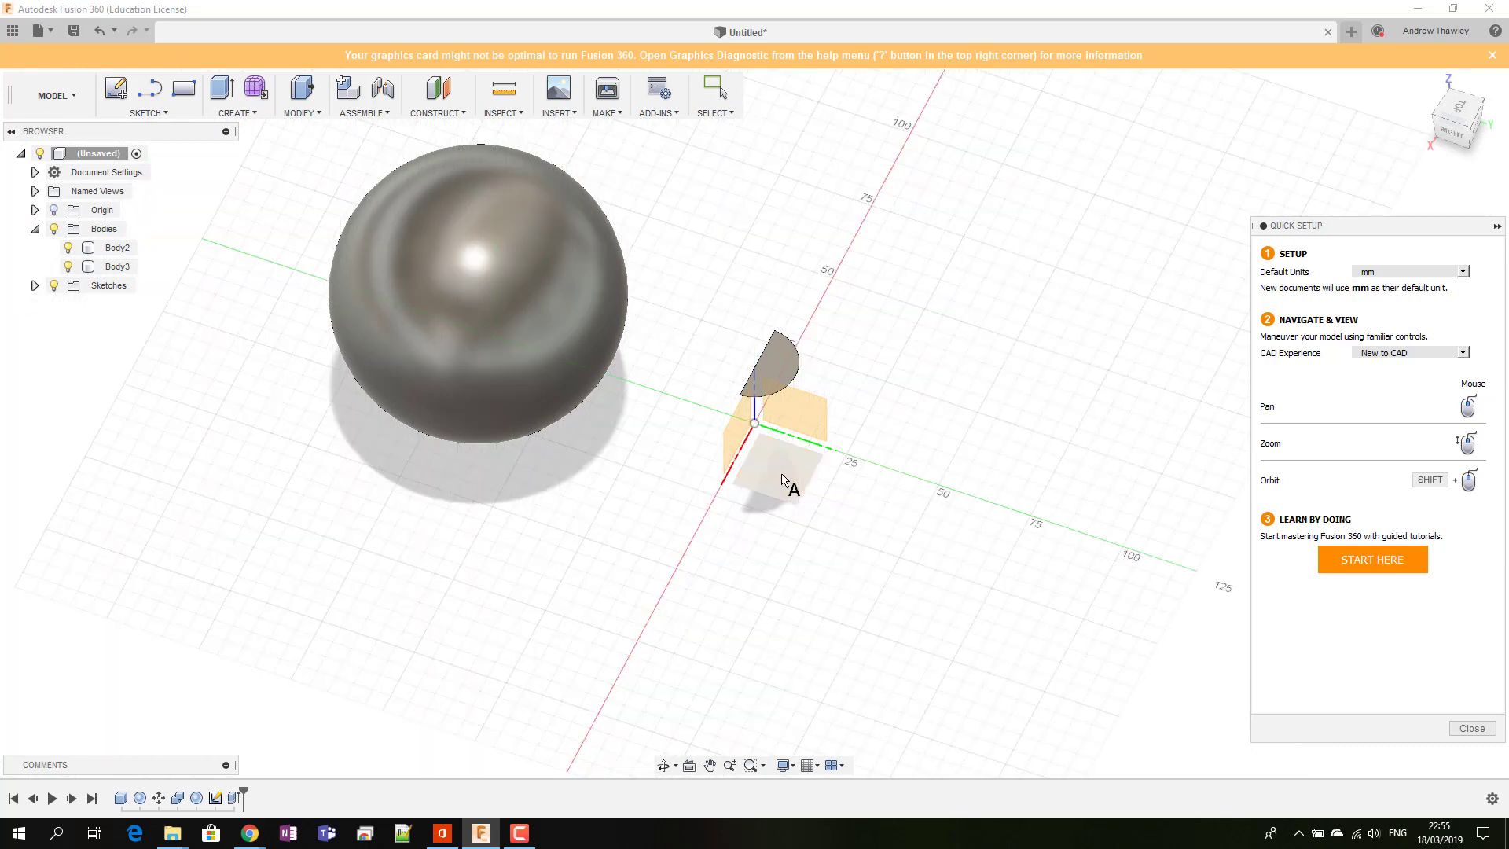
left_click(759, 465)
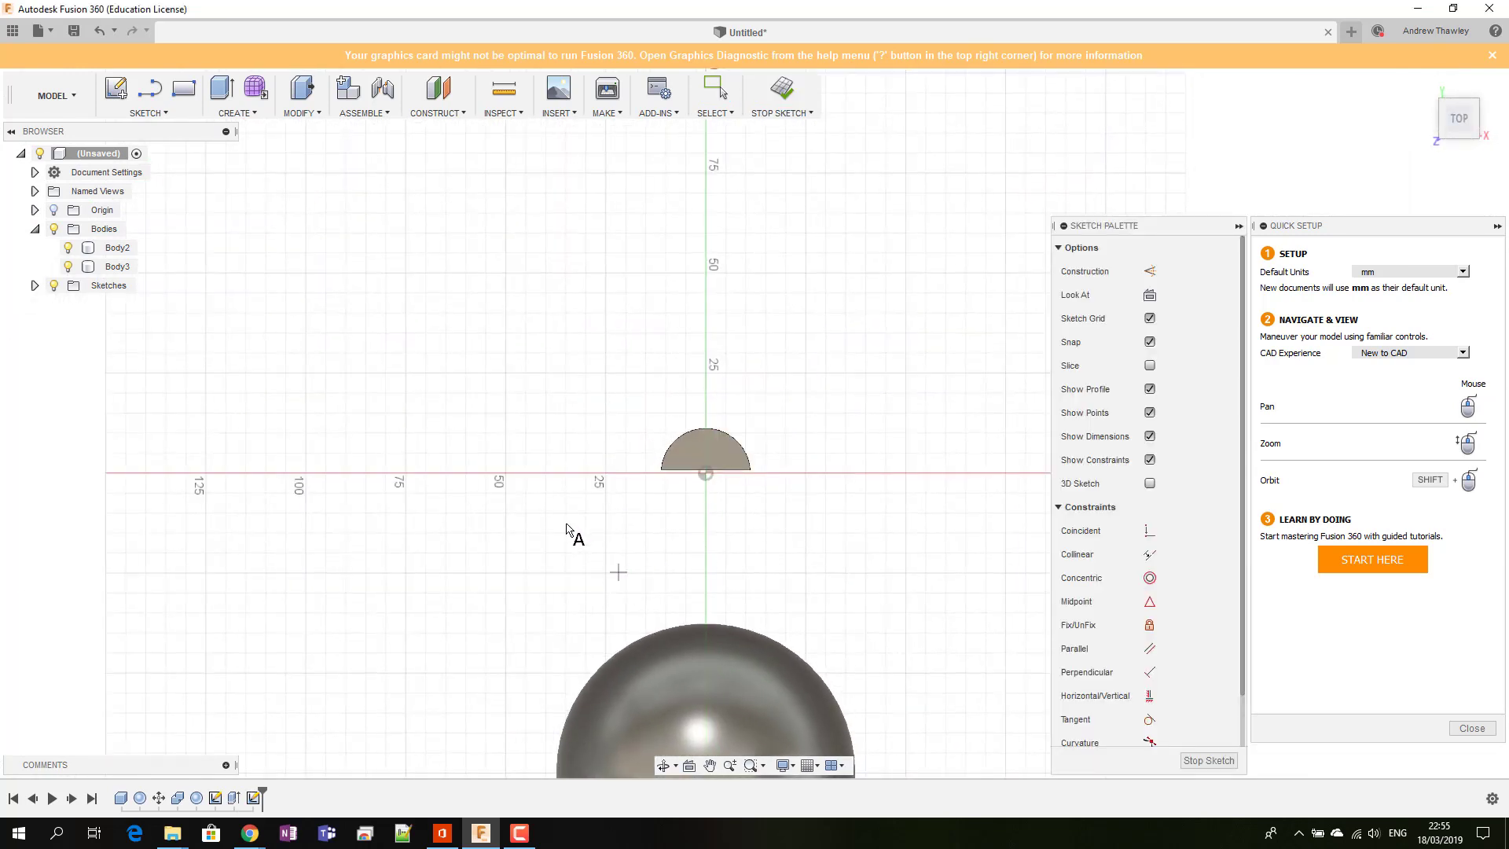
left_click(586, 532)
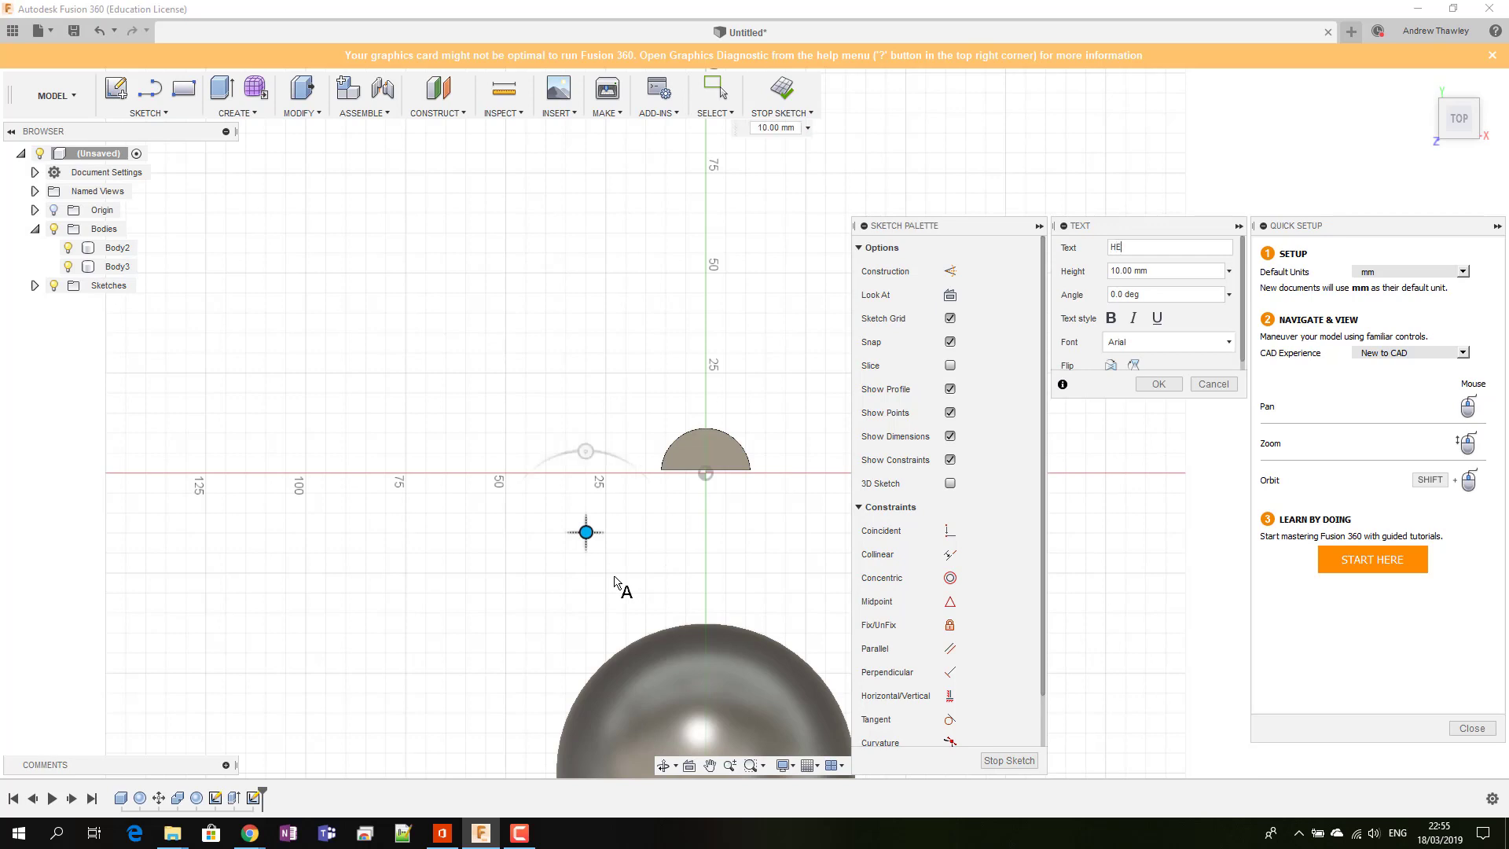
type("HELLO")
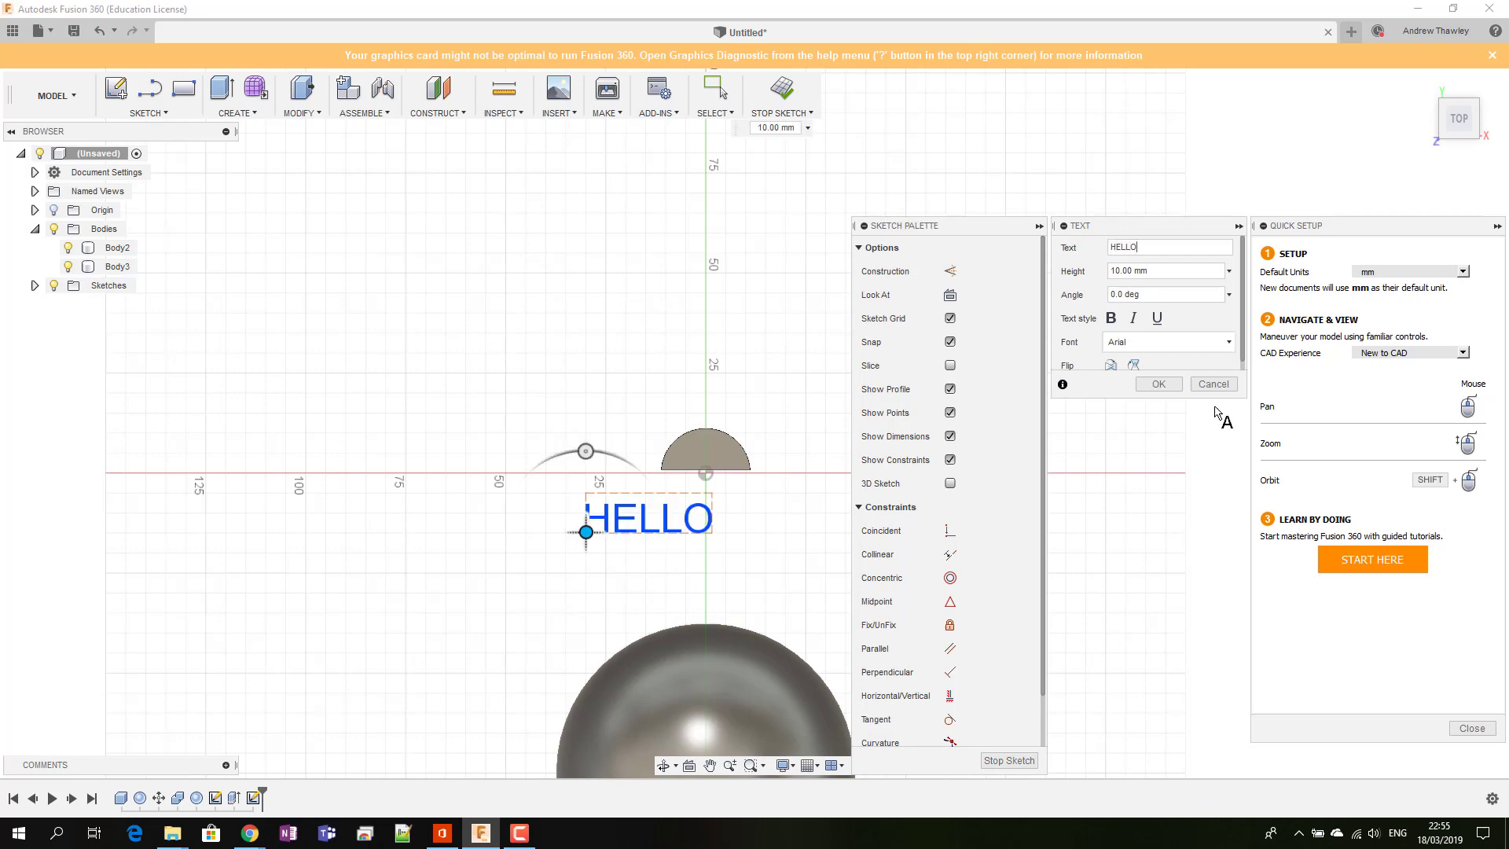
left_click(1110, 317)
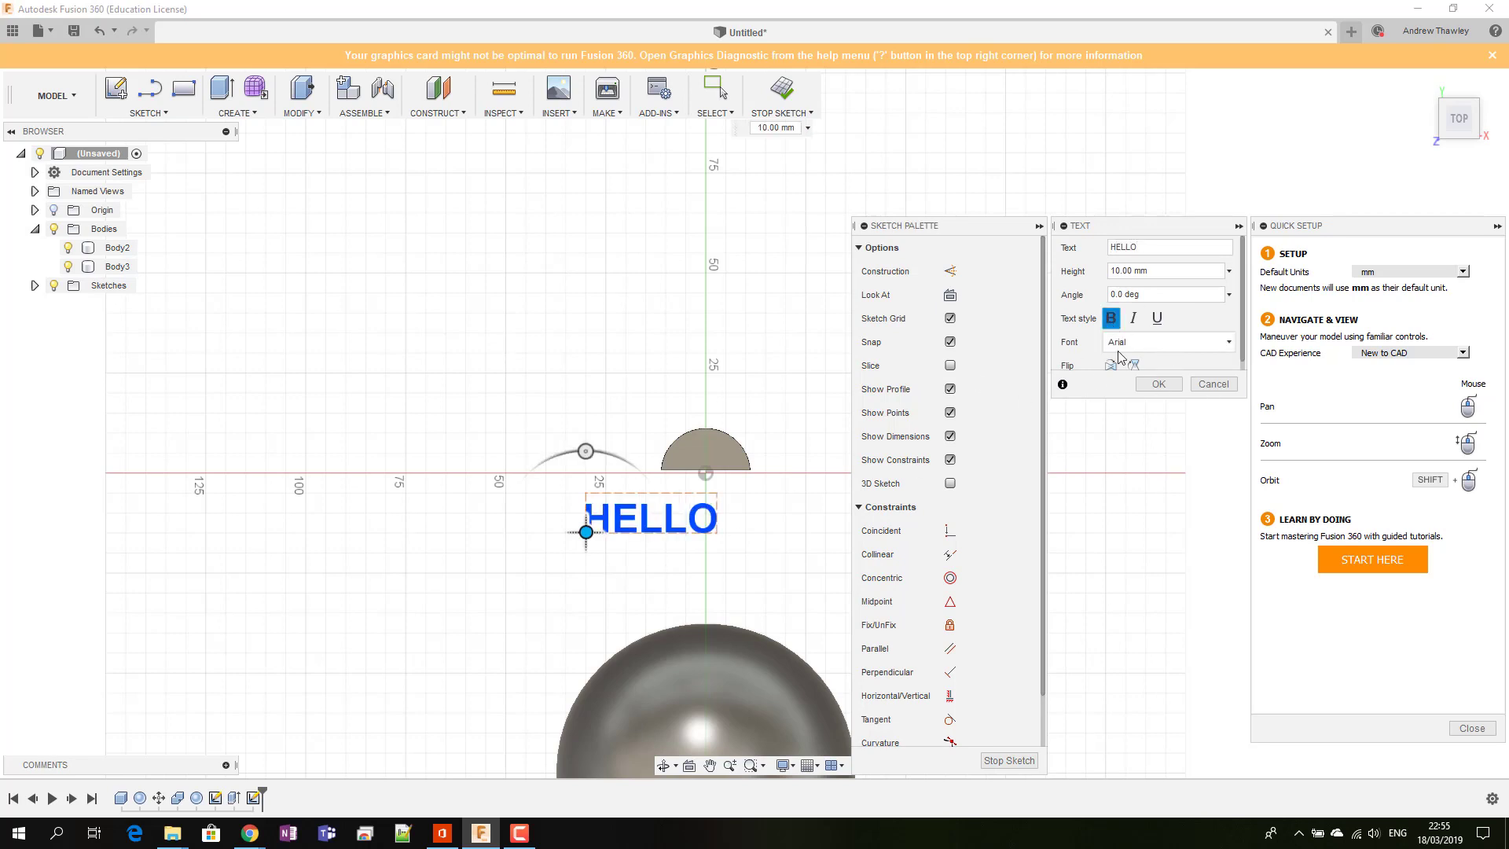
left_click(1155, 384)
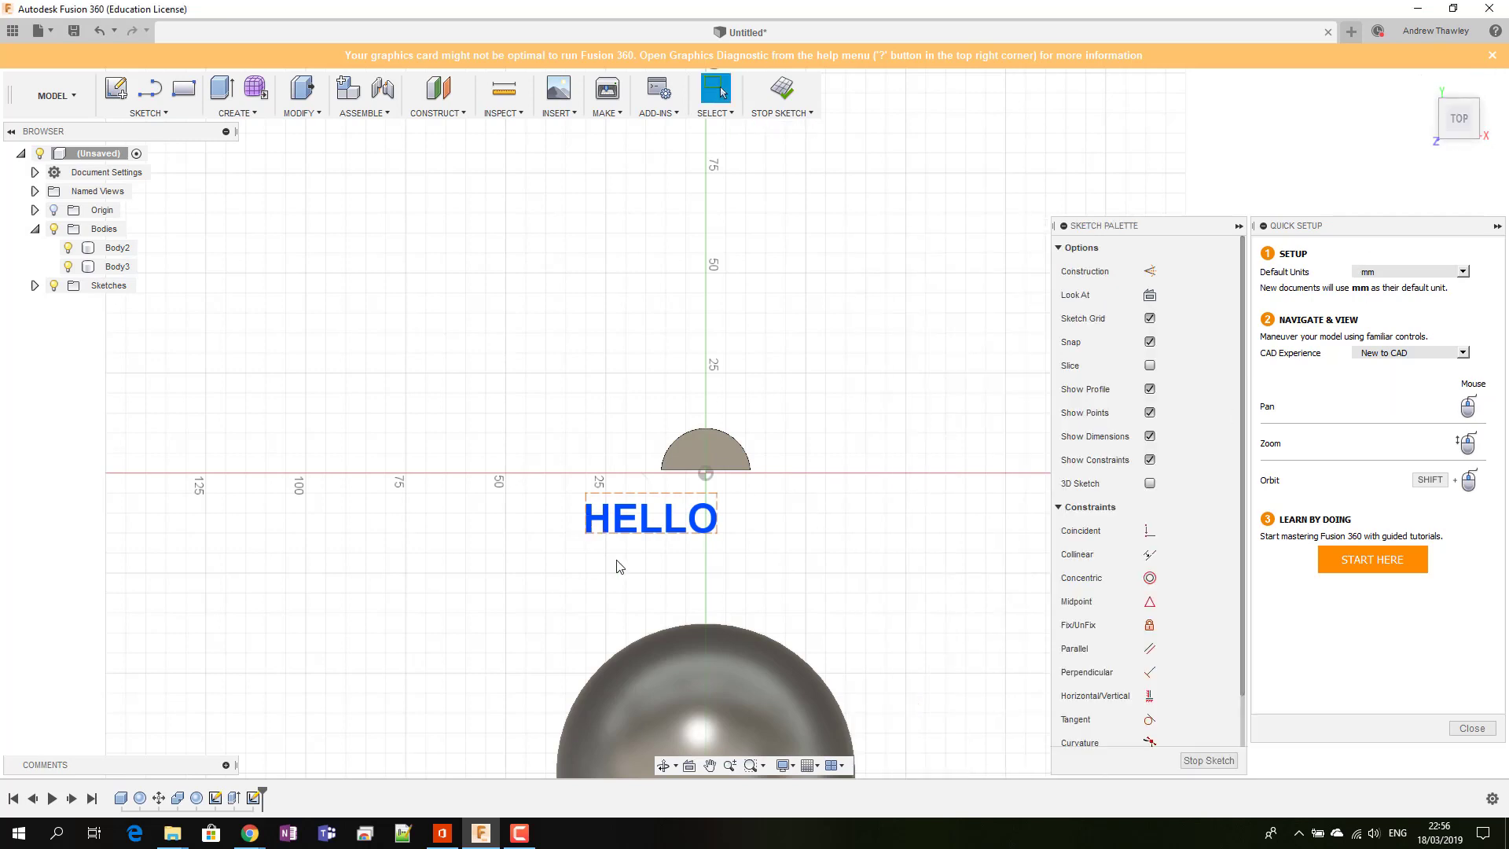
Step: Move the HELLO text -65 mm in Y and 10 mm in X to centre it over the large sphere
left_click(709, 765)
left_click_drag(605, 510, 582, 334)
key("m")
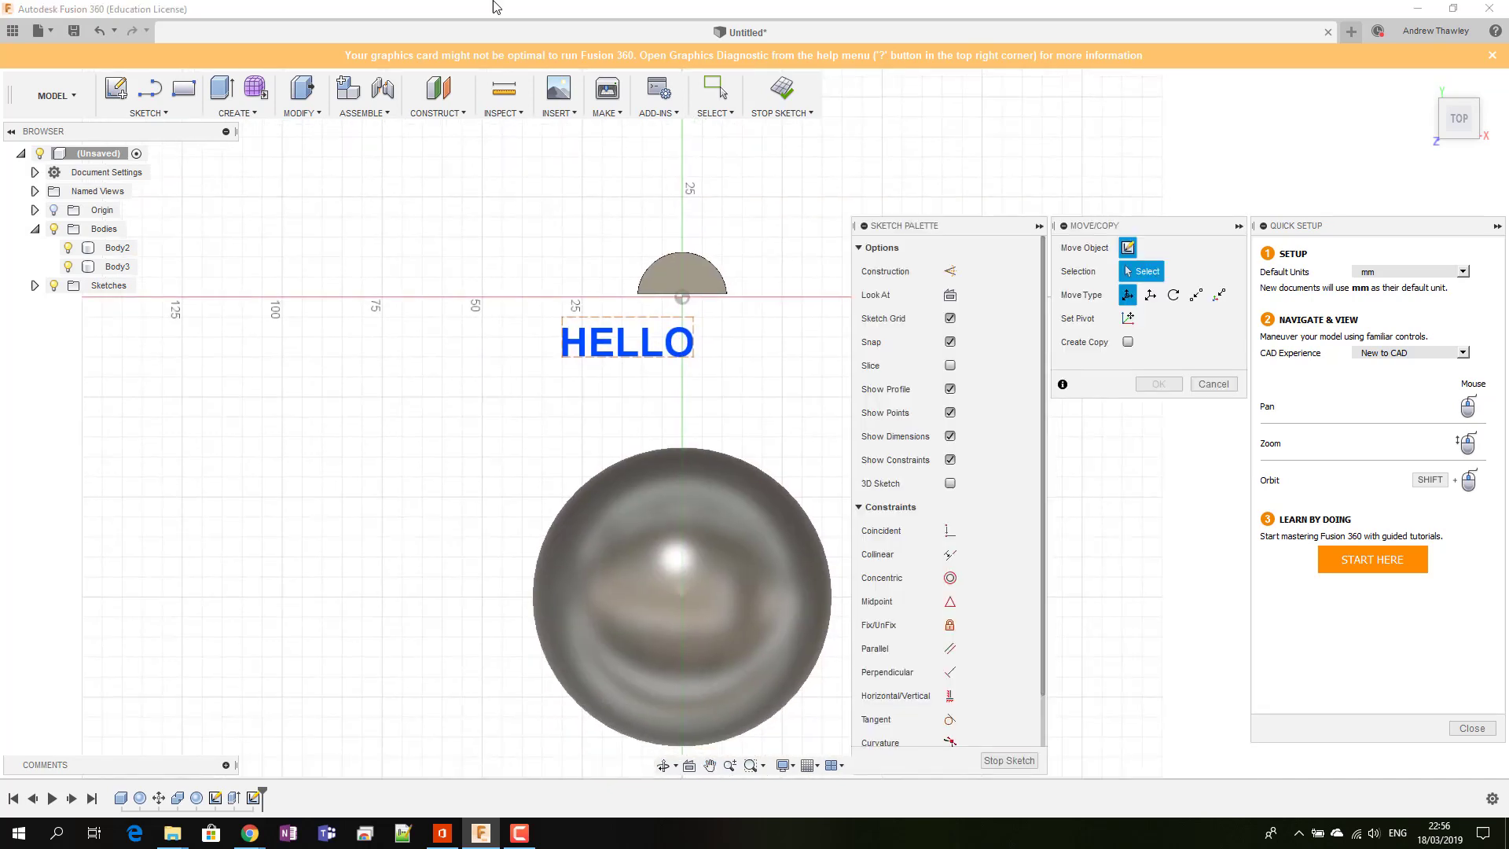
left_click(587, 347)
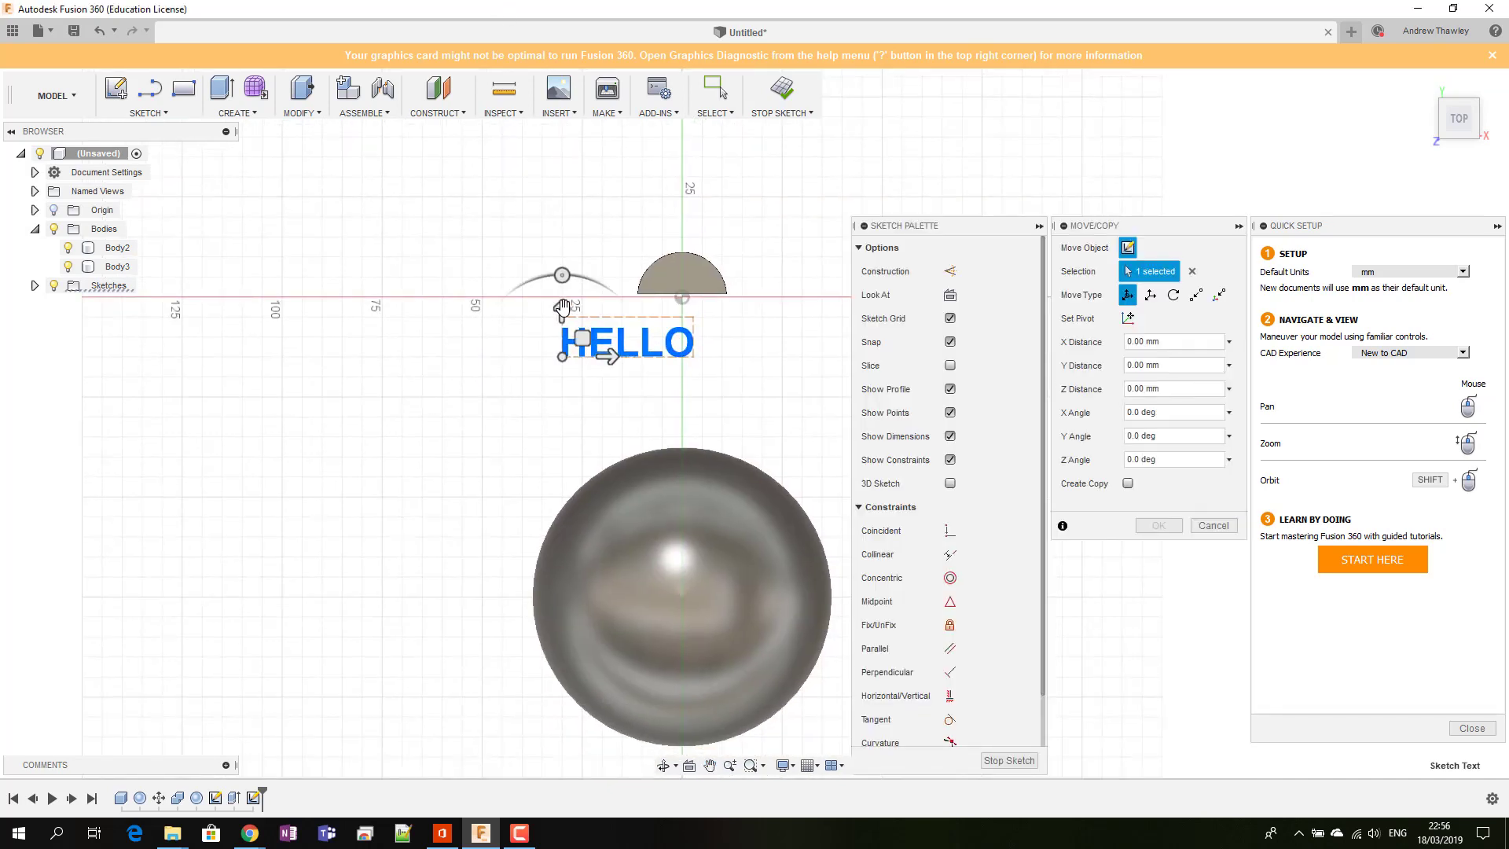
left_click_drag(560, 323, 561, 576)
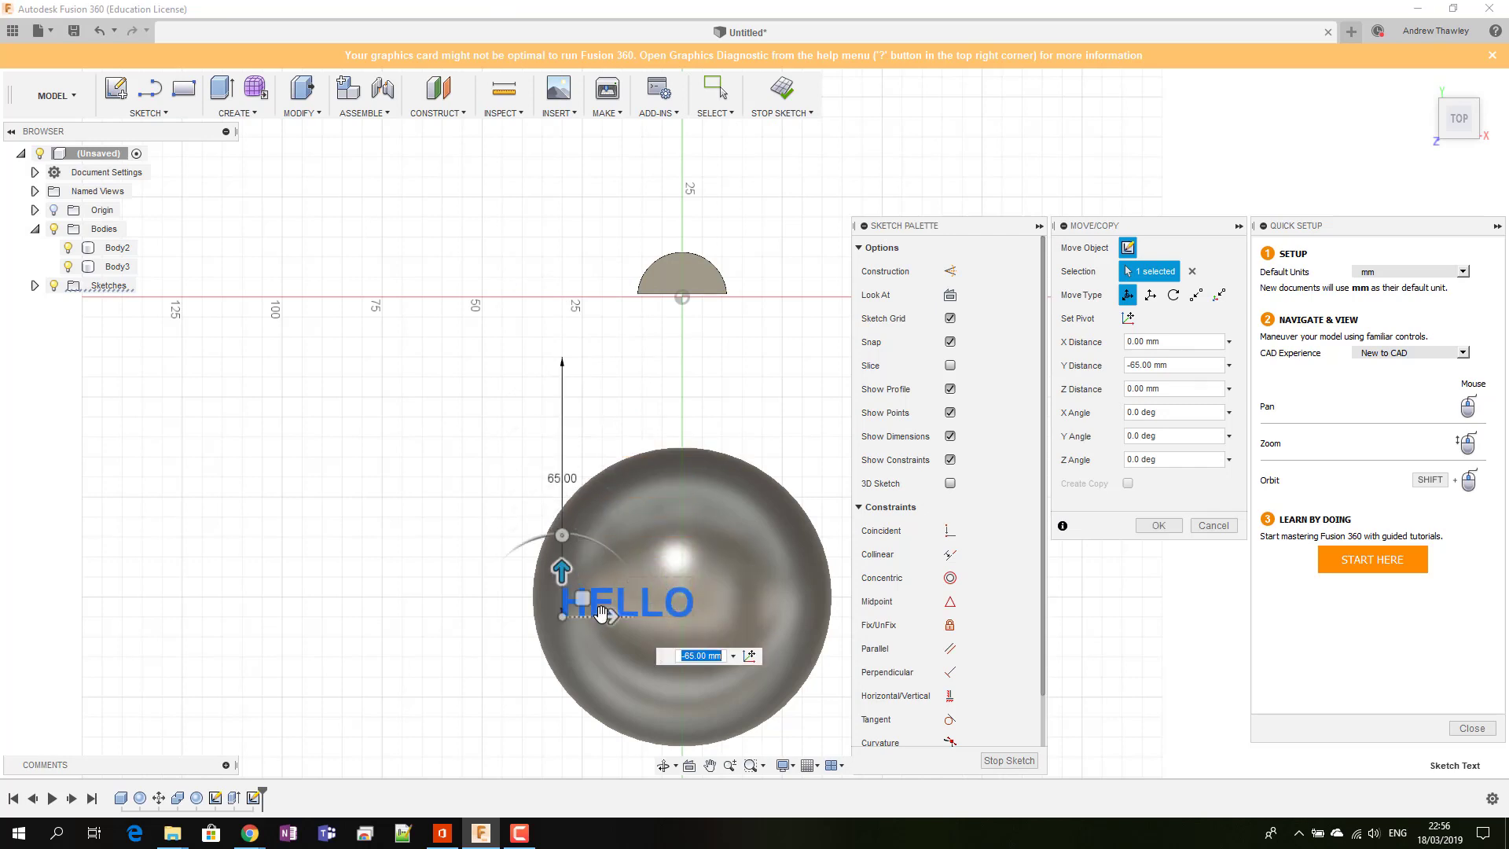
left_click_drag(617, 617, 652, 616)
Step: Hide the large sphere and extrude the HELLO text by 5 mm with Press Pull
left_click(299, 112)
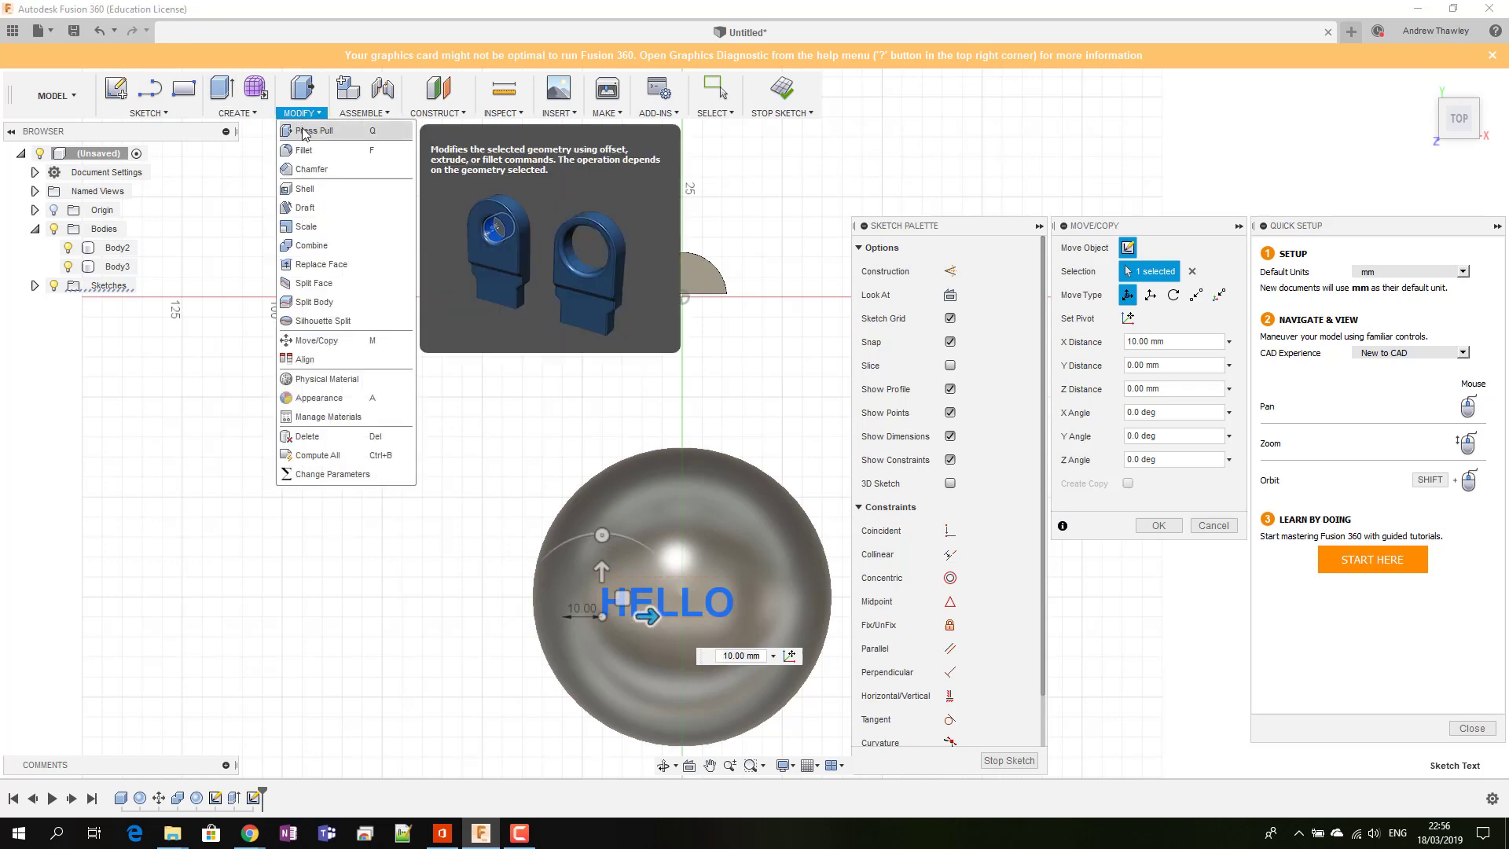
left_click(318, 130)
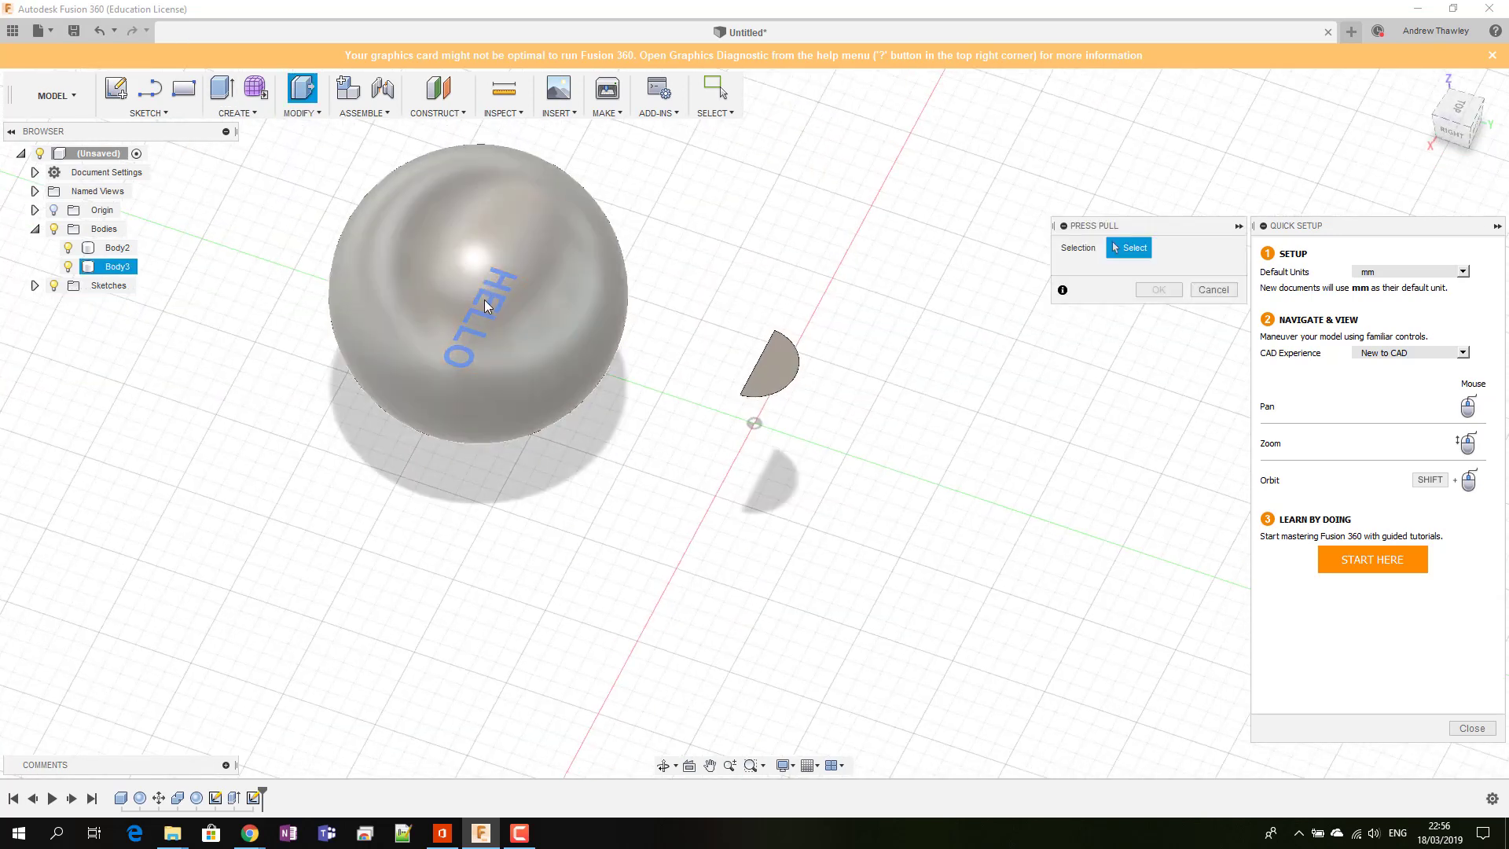
left_click(68, 267)
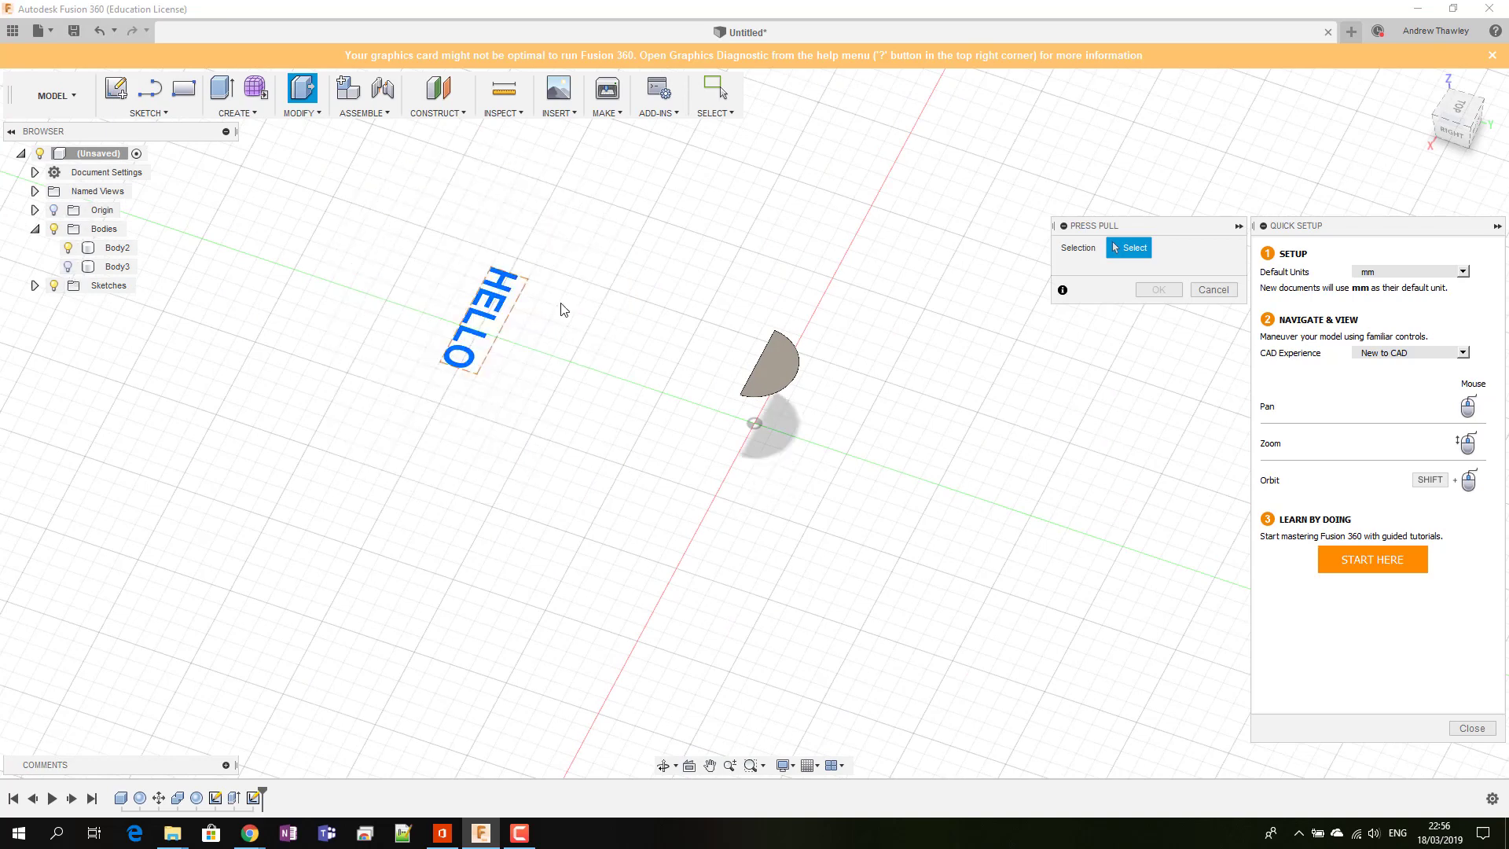
left_click(479, 325)
type("5")
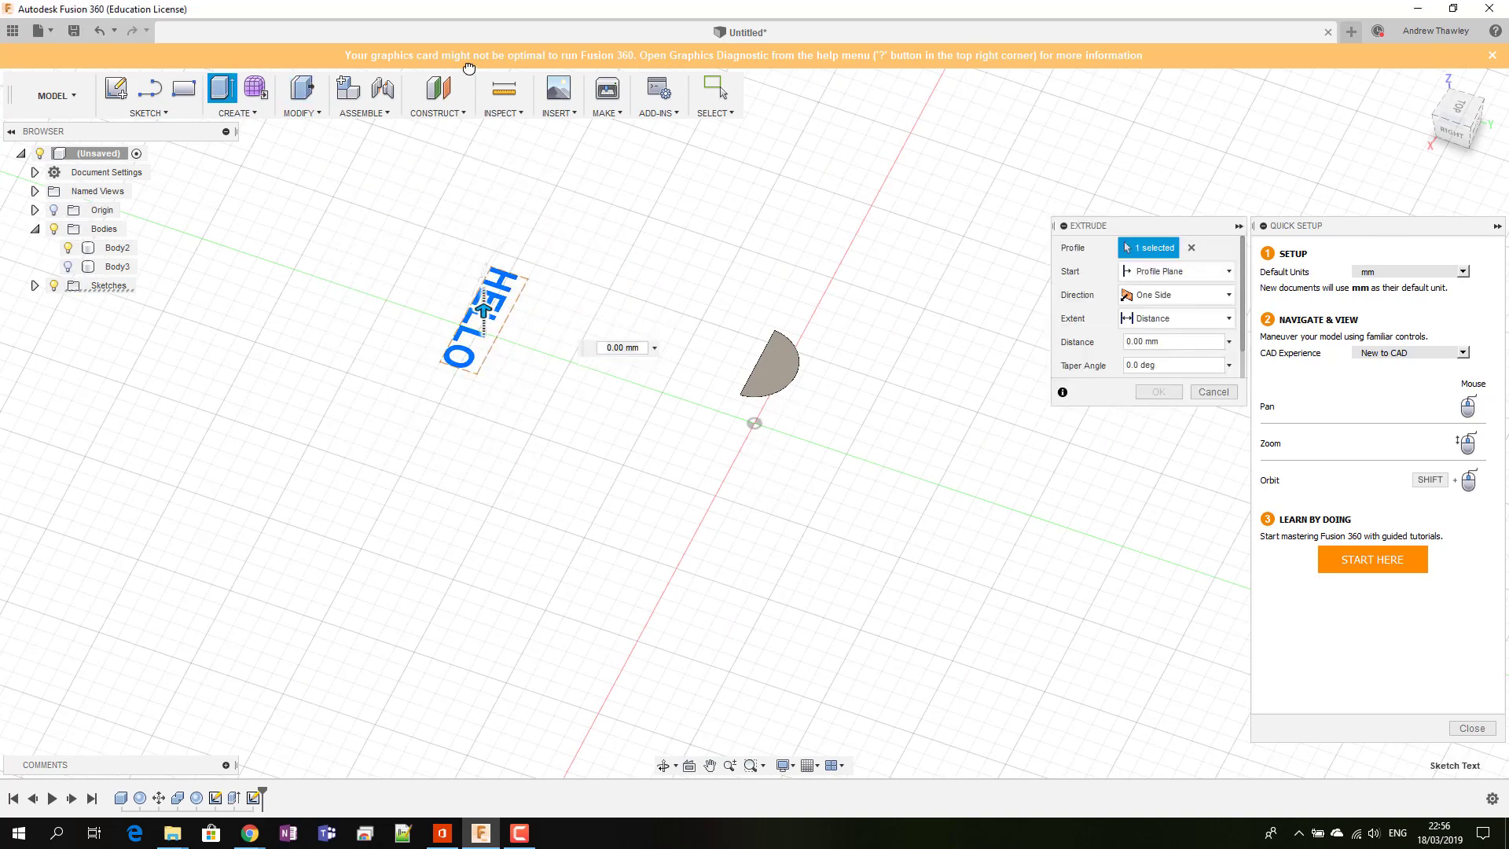
key("Tab")
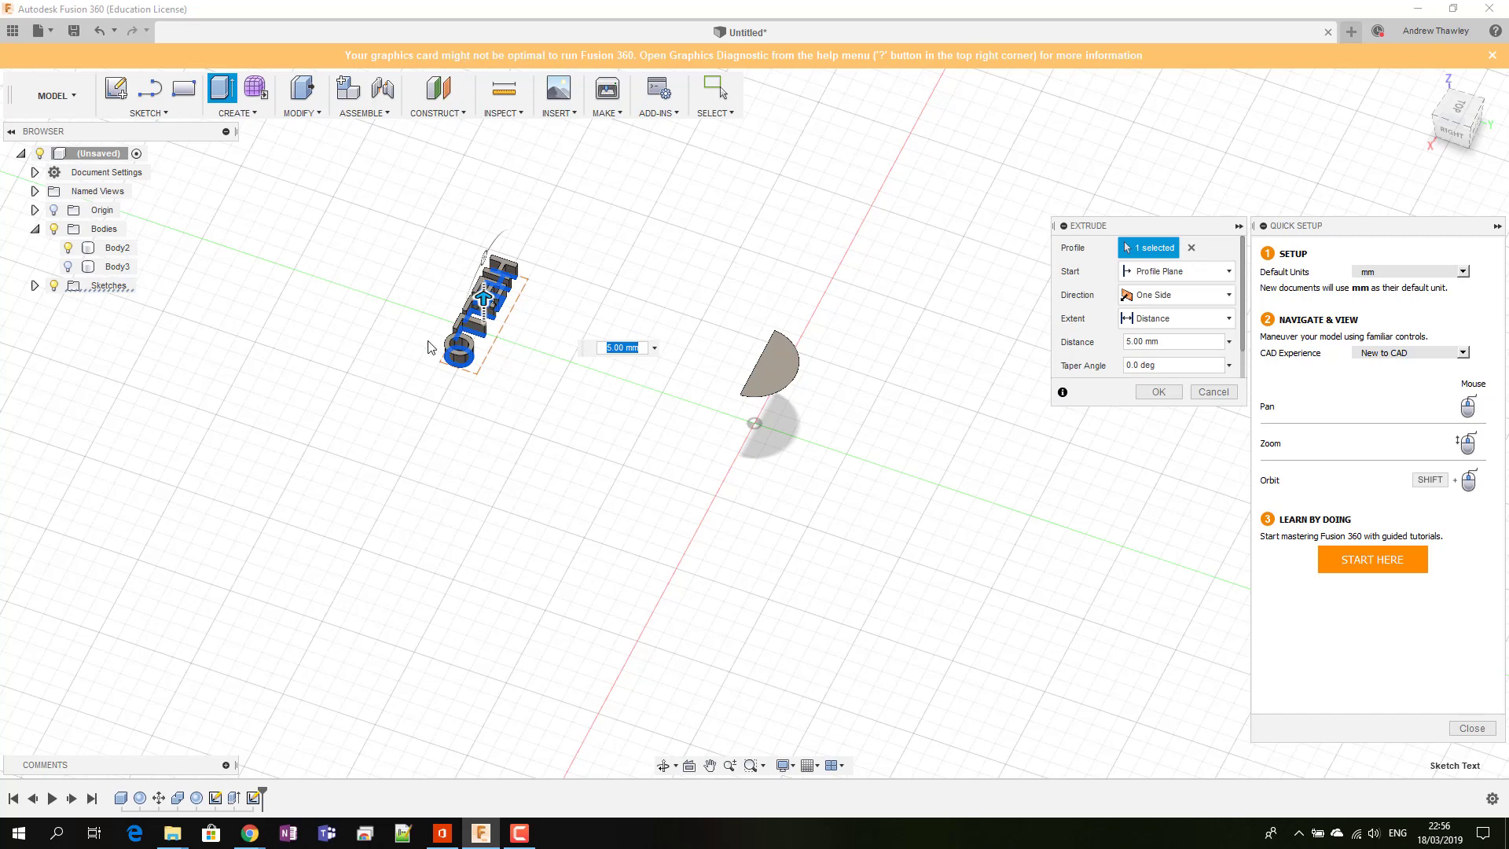
Step: Show the large sphere again and extend the HELLO extrusion to 70 mm, cutting the text through the sphere's upper surface
left_click(69, 267)
left_click_drag(492, 301, 484, 118)
left_click(1137, 397)
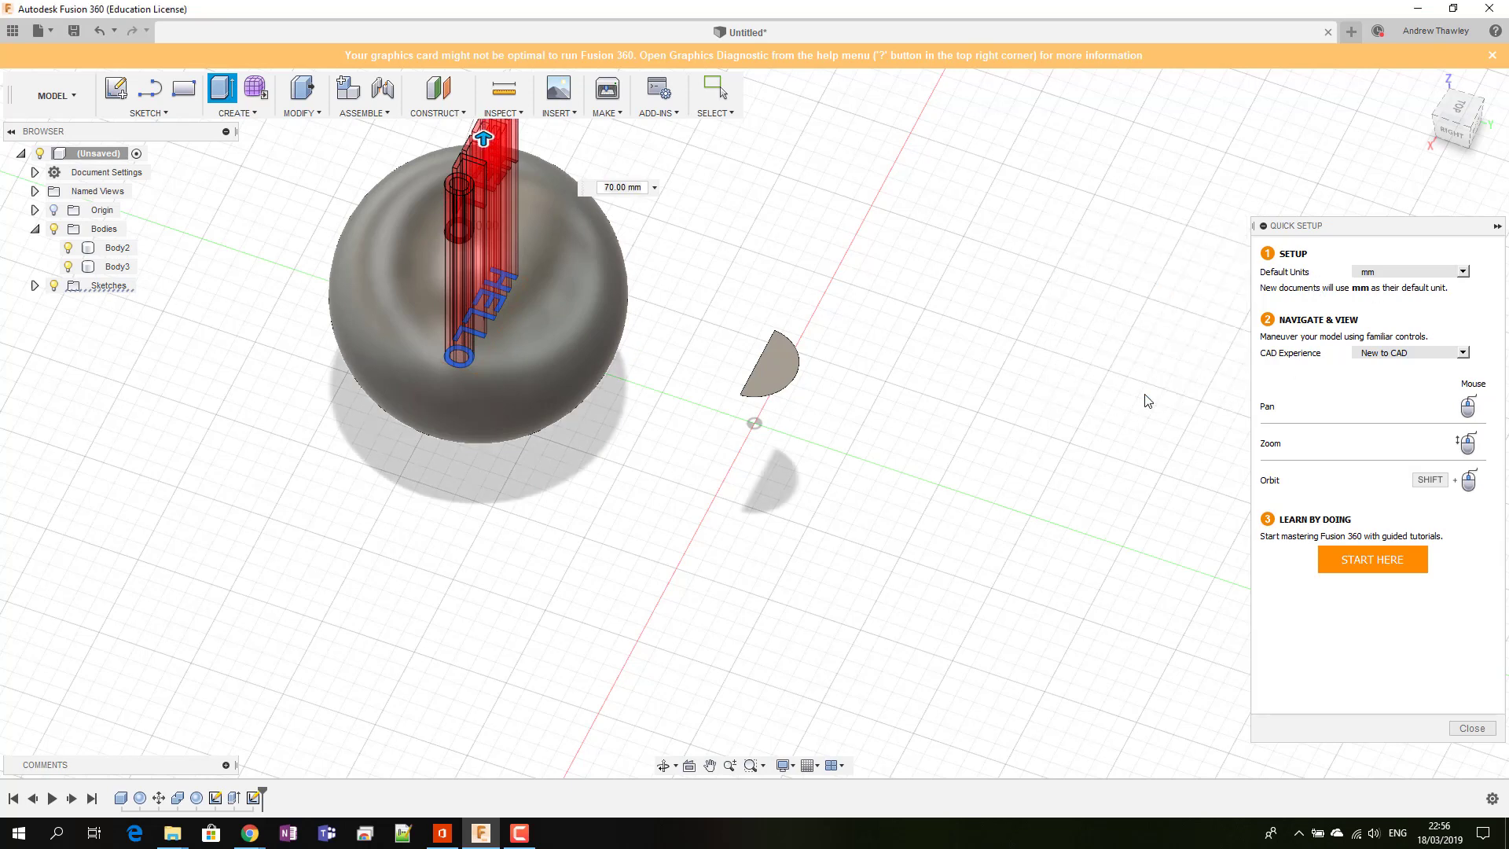
Step: Examine the HELLO text cut into the large sphere from above
left_click(582, 224)
left_click(483, 370)
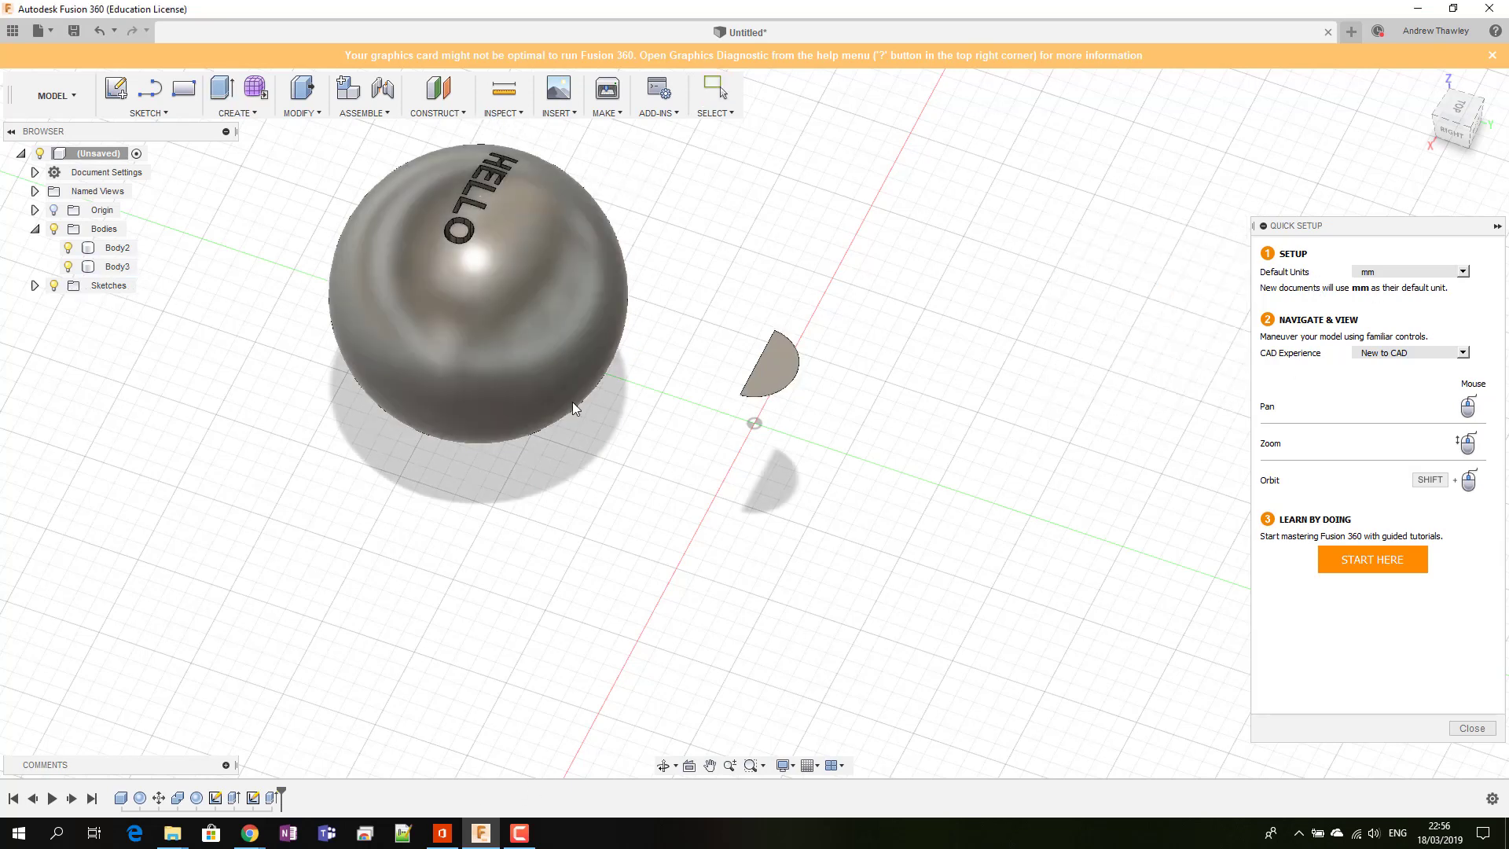
left_click(572, 403)
left_click(495, 394)
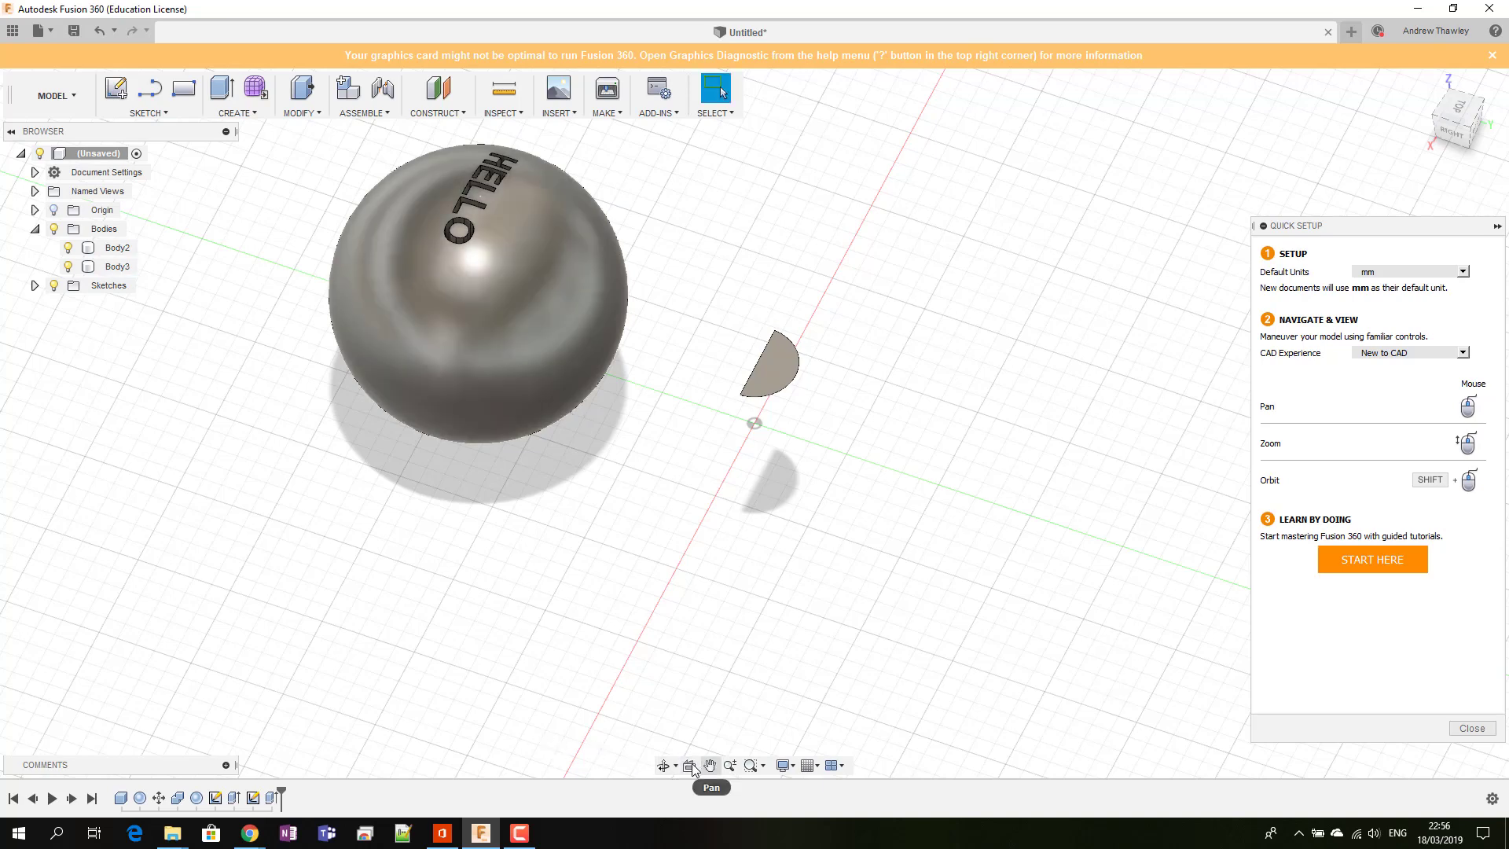
left_click(665, 766)
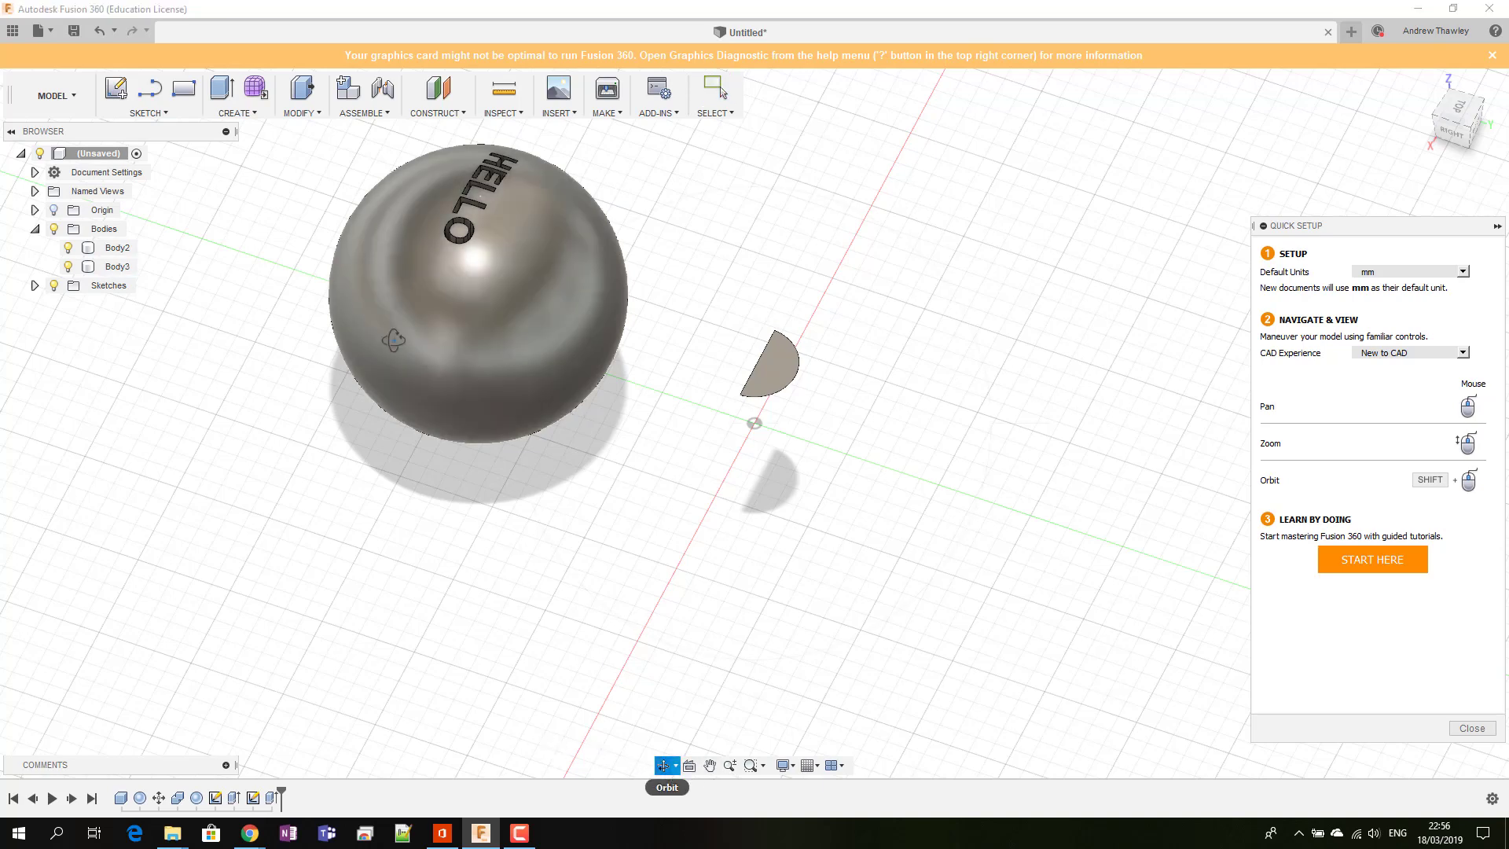
left_click_drag(422, 265, 538, 351)
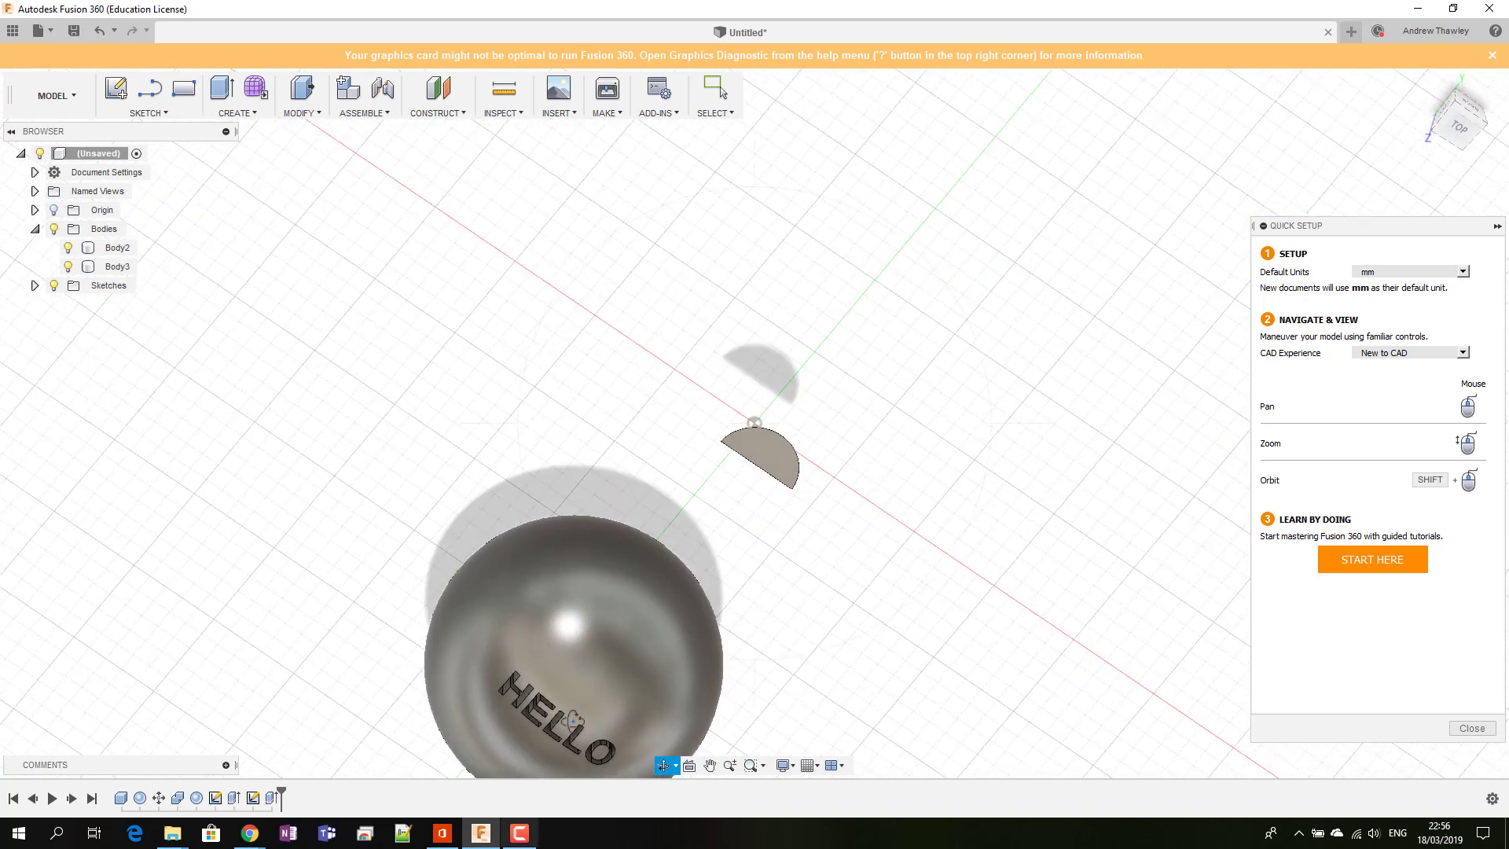
left_click(709, 765)
left_click_drag(574, 756, 645, 485)
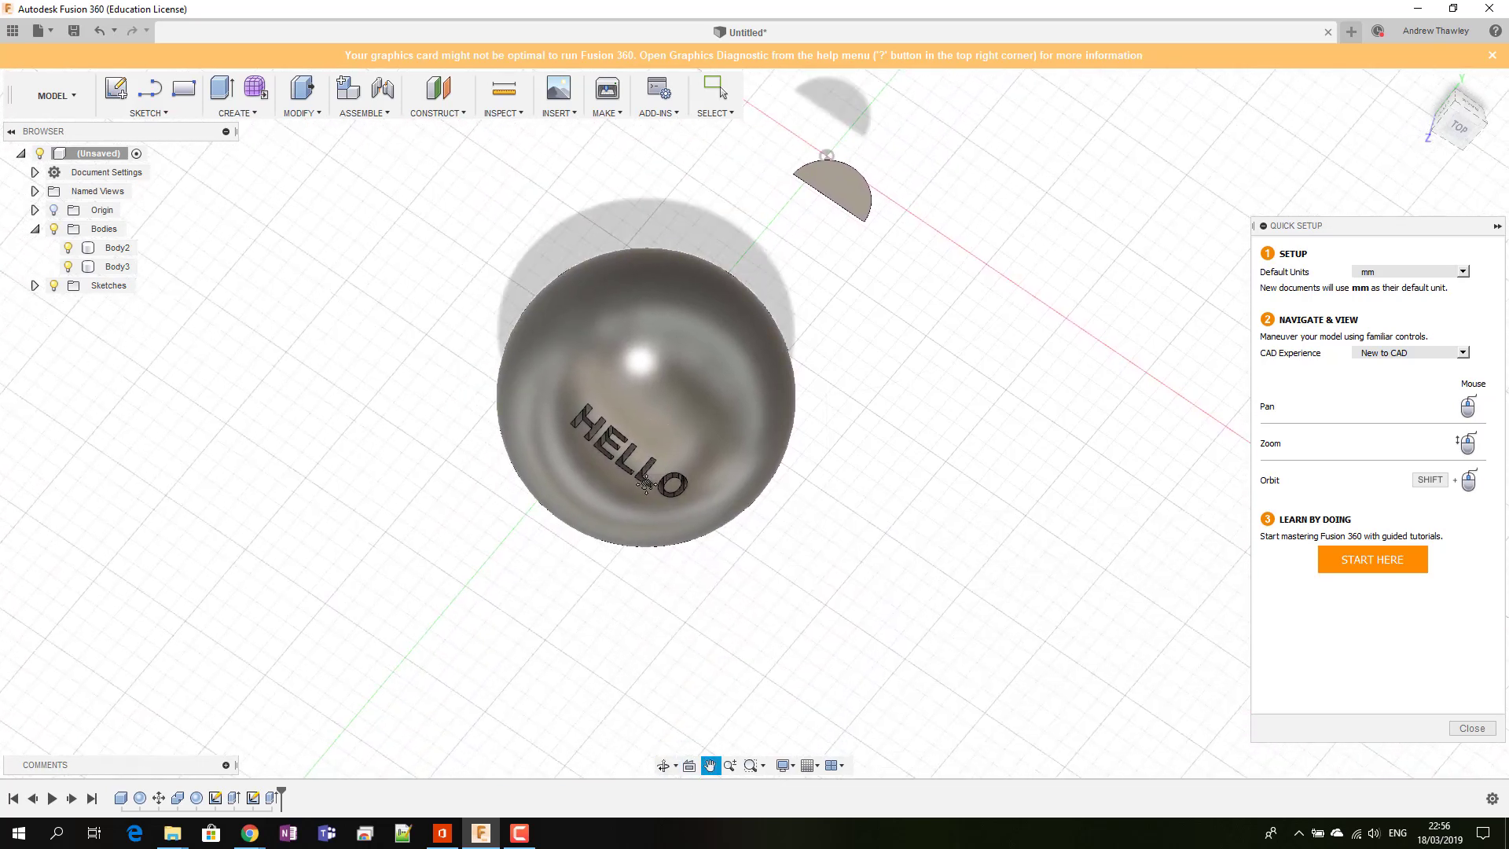